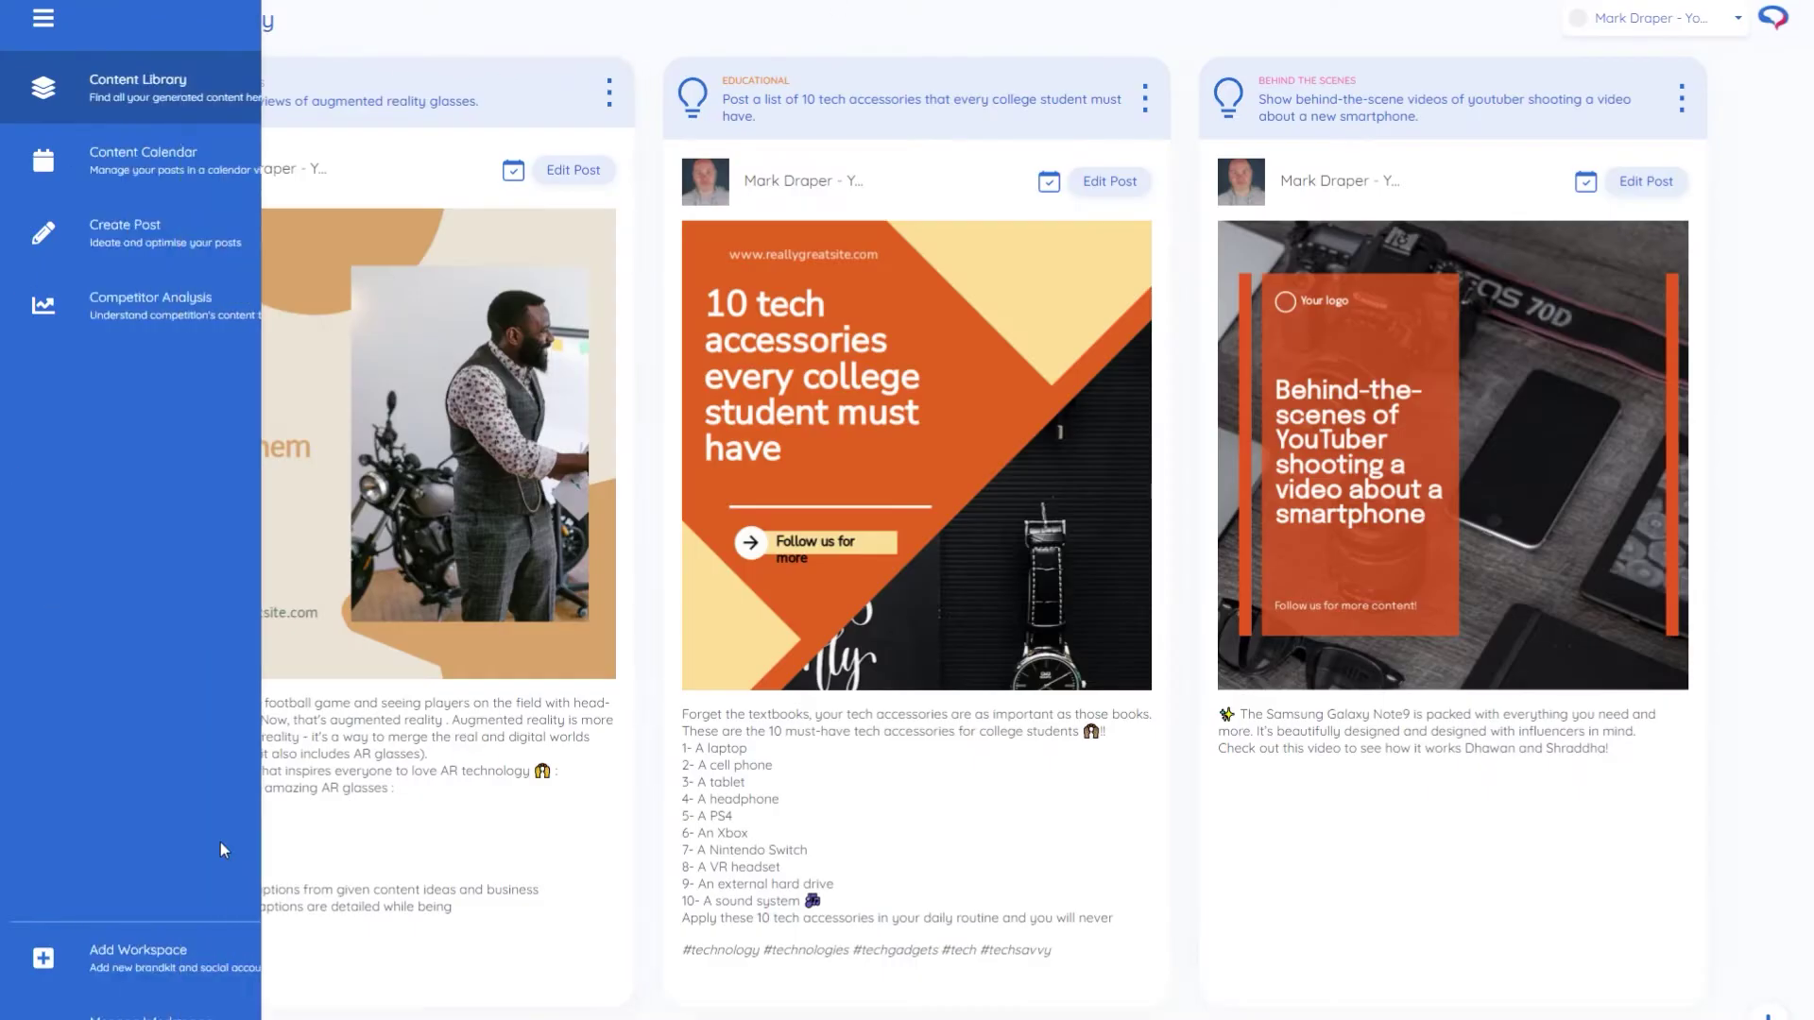
{"action": "scroll", "coordinate": [650, 517], "scroll_direction": "down", "scroll_amount": 5}
{"action": "scroll", "coordinate": [650, 517], "scroll_direction": "down", "scroll_amount": 4}
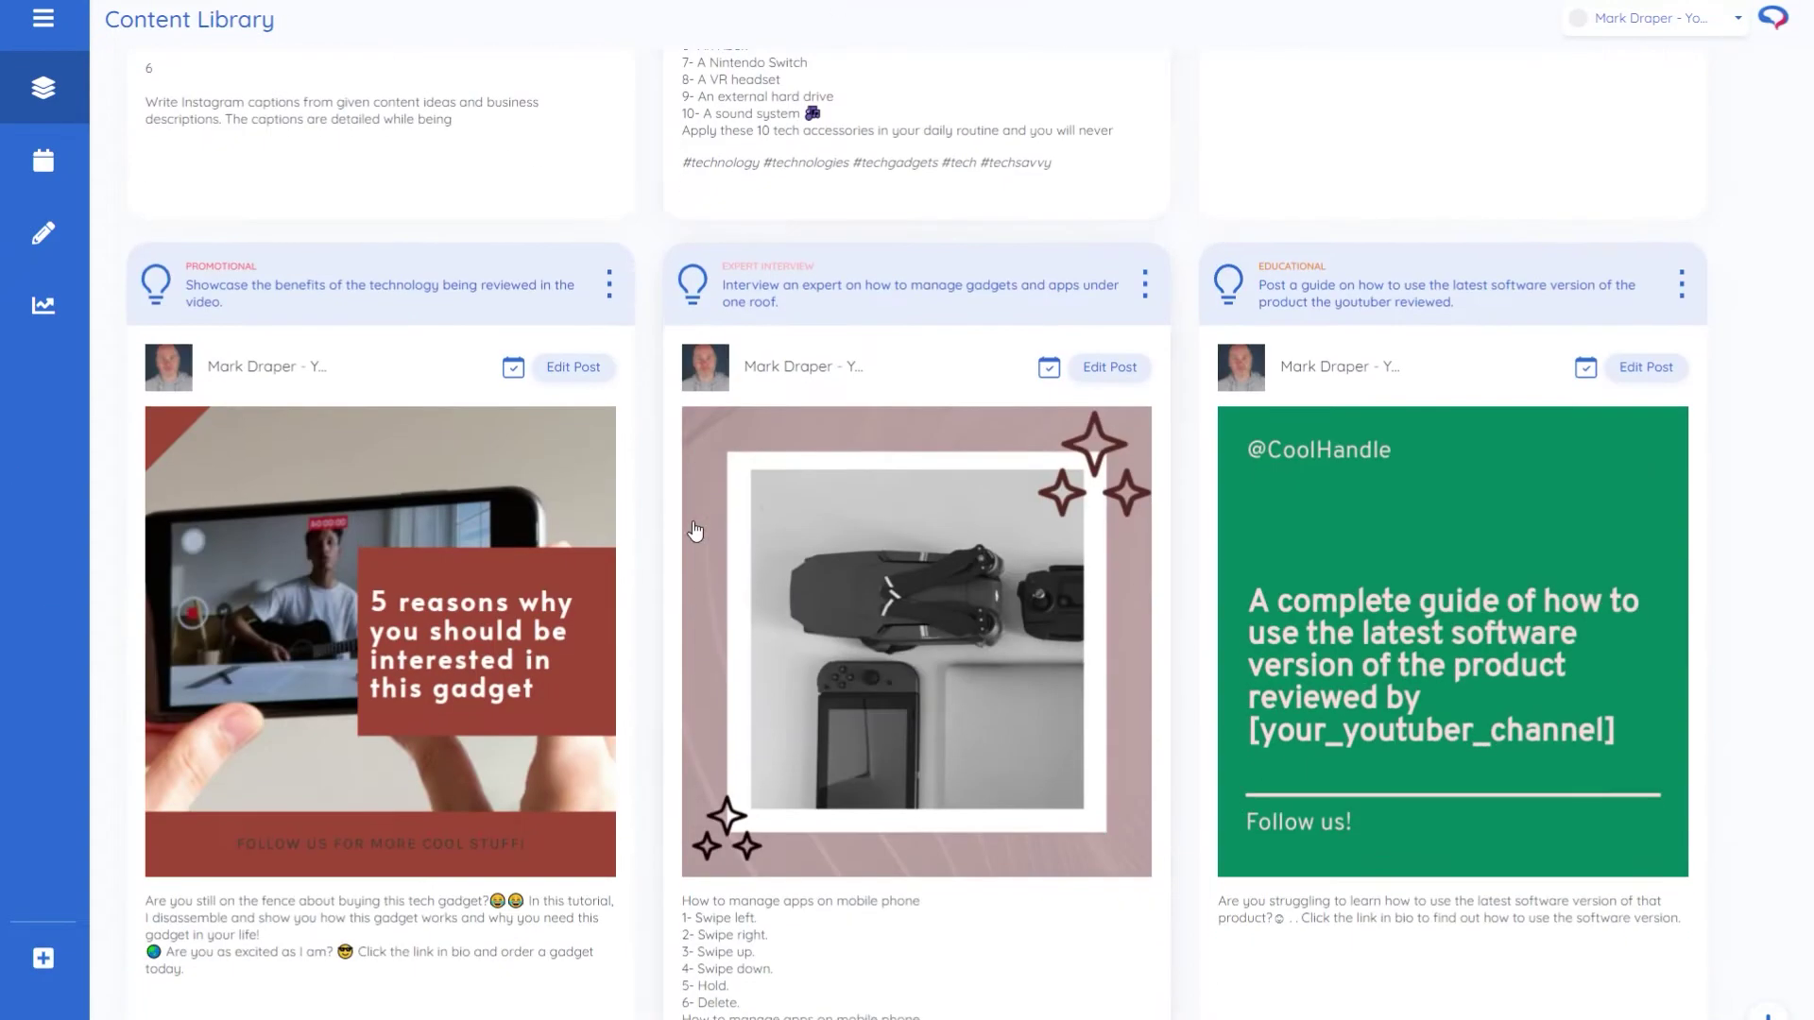
{"action": "scroll", "coordinate": [846, 661], "scroll_direction": "up", "scroll_amount": 9}
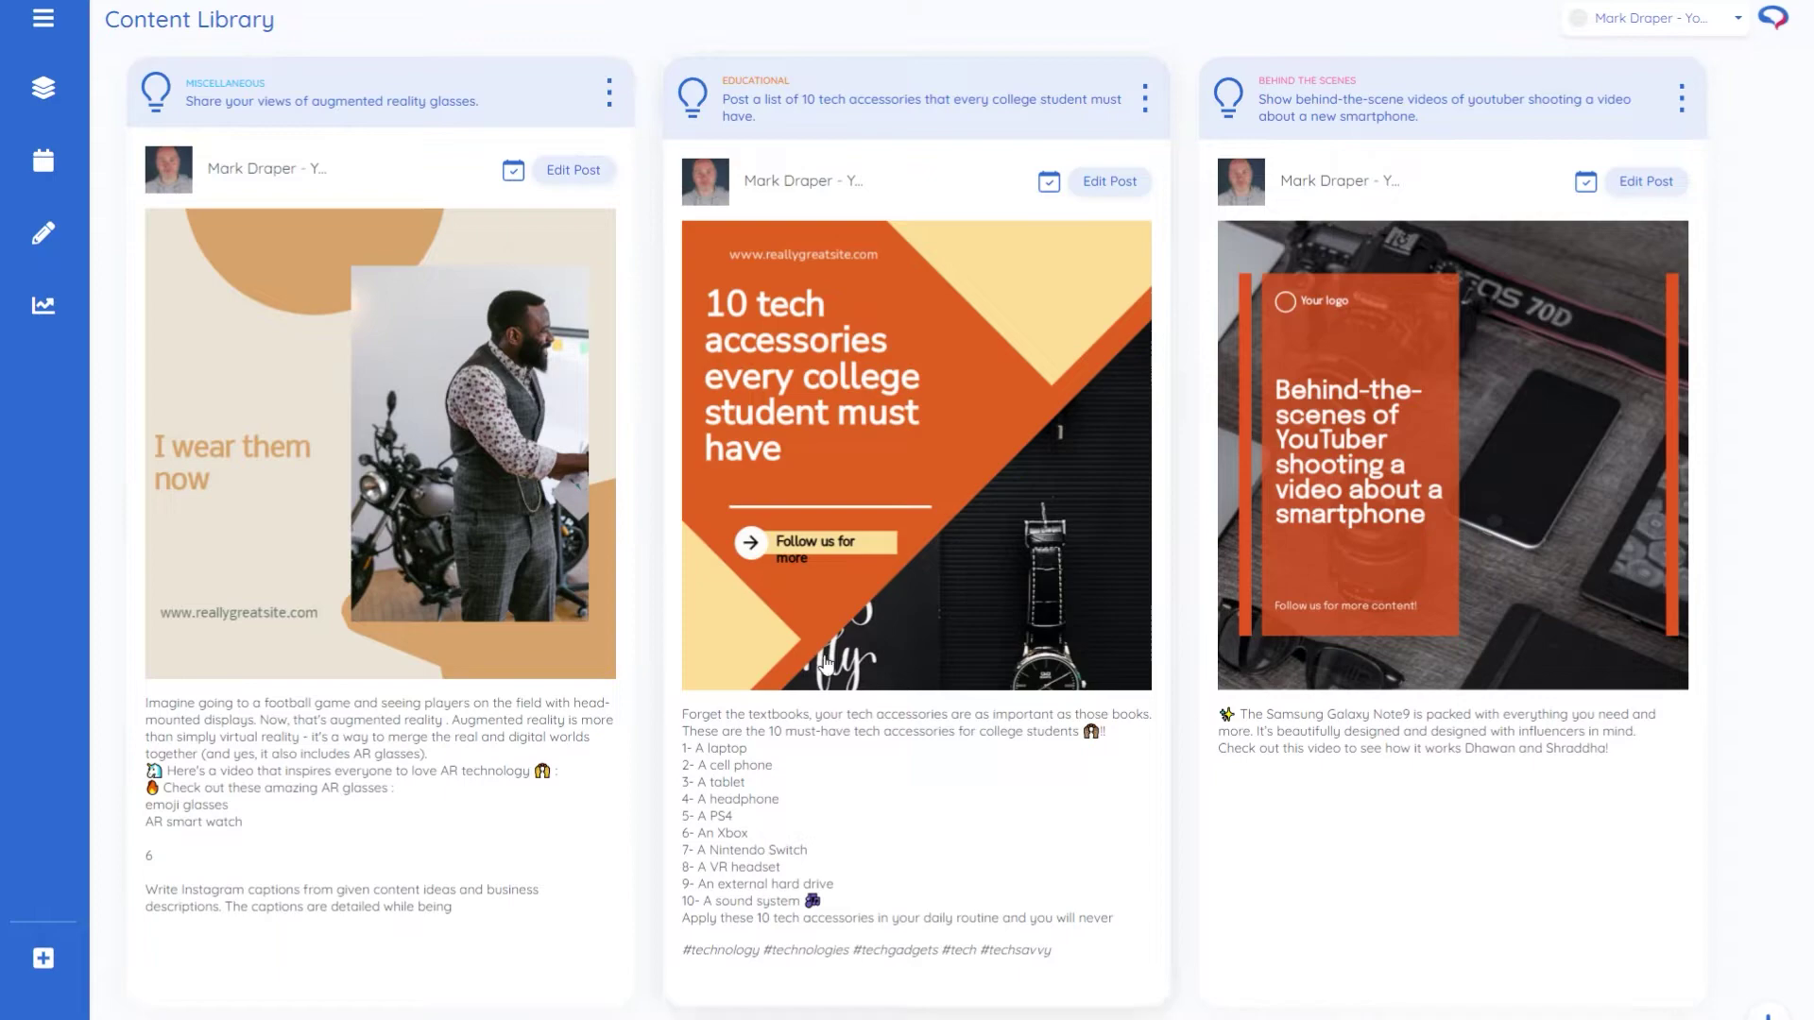
{"action": "scroll", "coordinate": [680, 585], "scroll_direction": "down", "scroll_amount": 3}
{"action": "scroll", "coordinate": [679, 591], "scroll_direction": "down", "scroll_amount": 3}
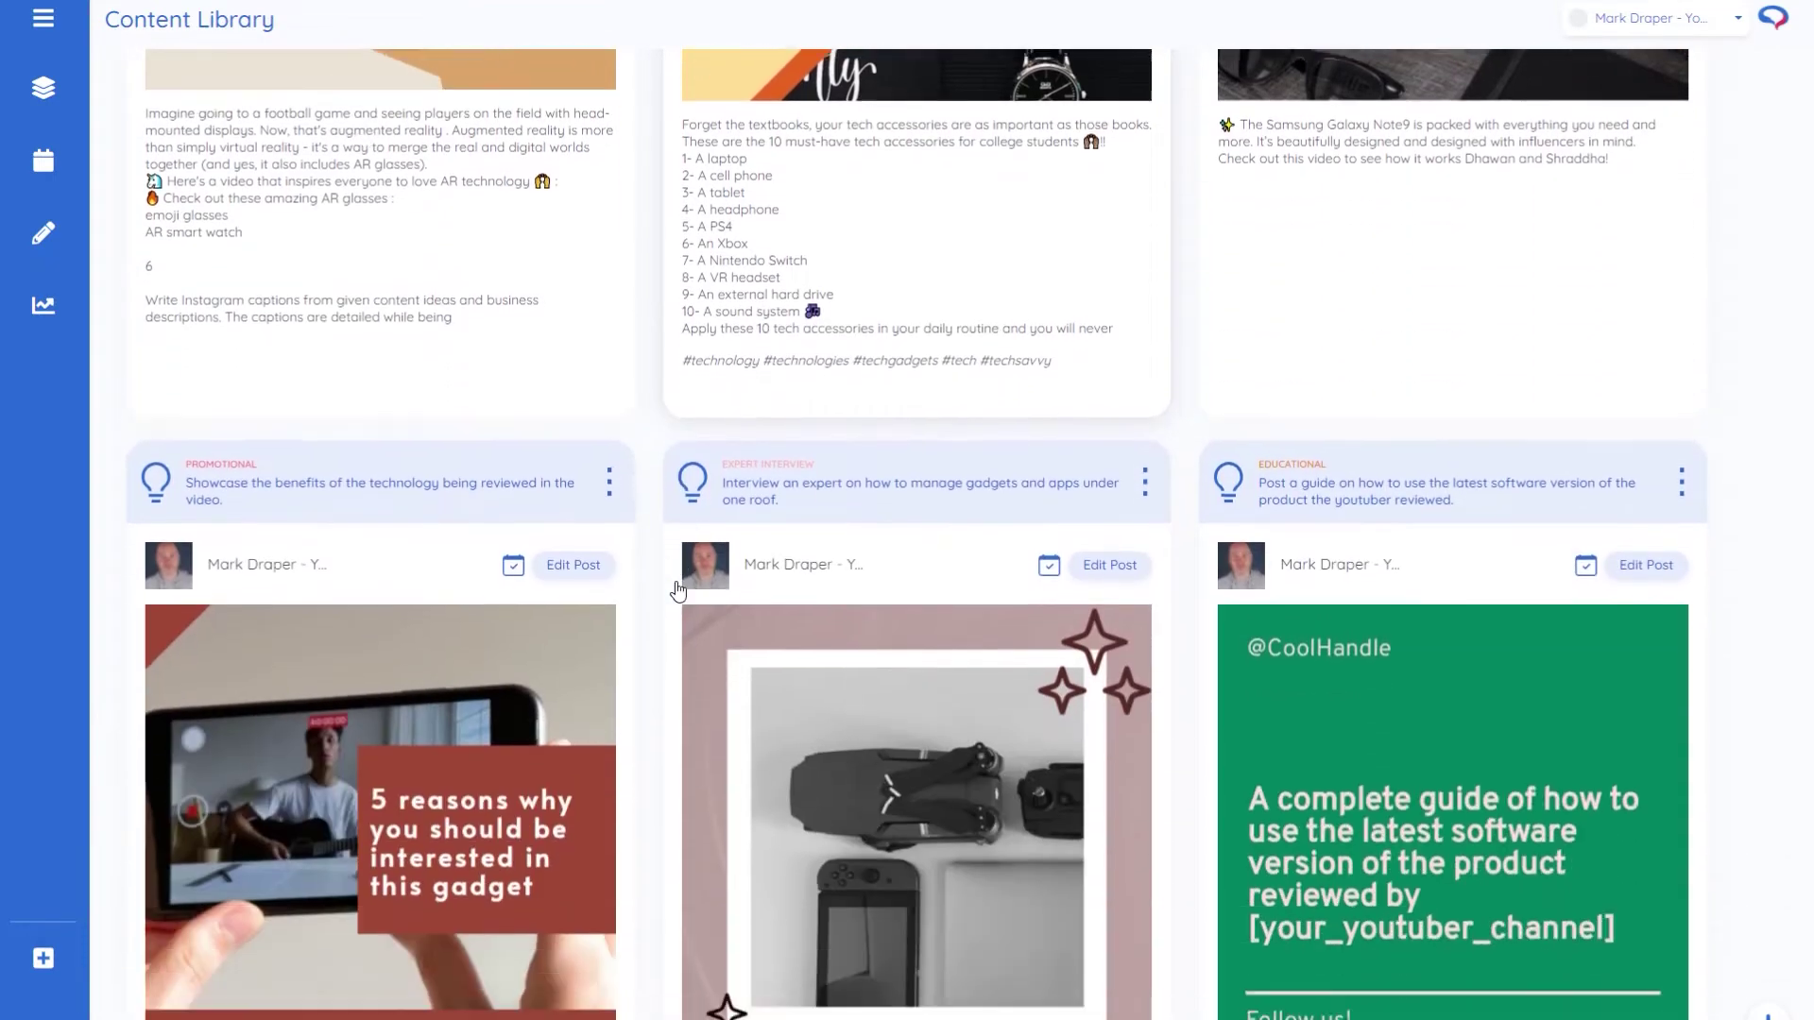
{"action": "scroll", "coordinate": [681, 586], "scroll_direction": "up", "scroll_amount": 6}
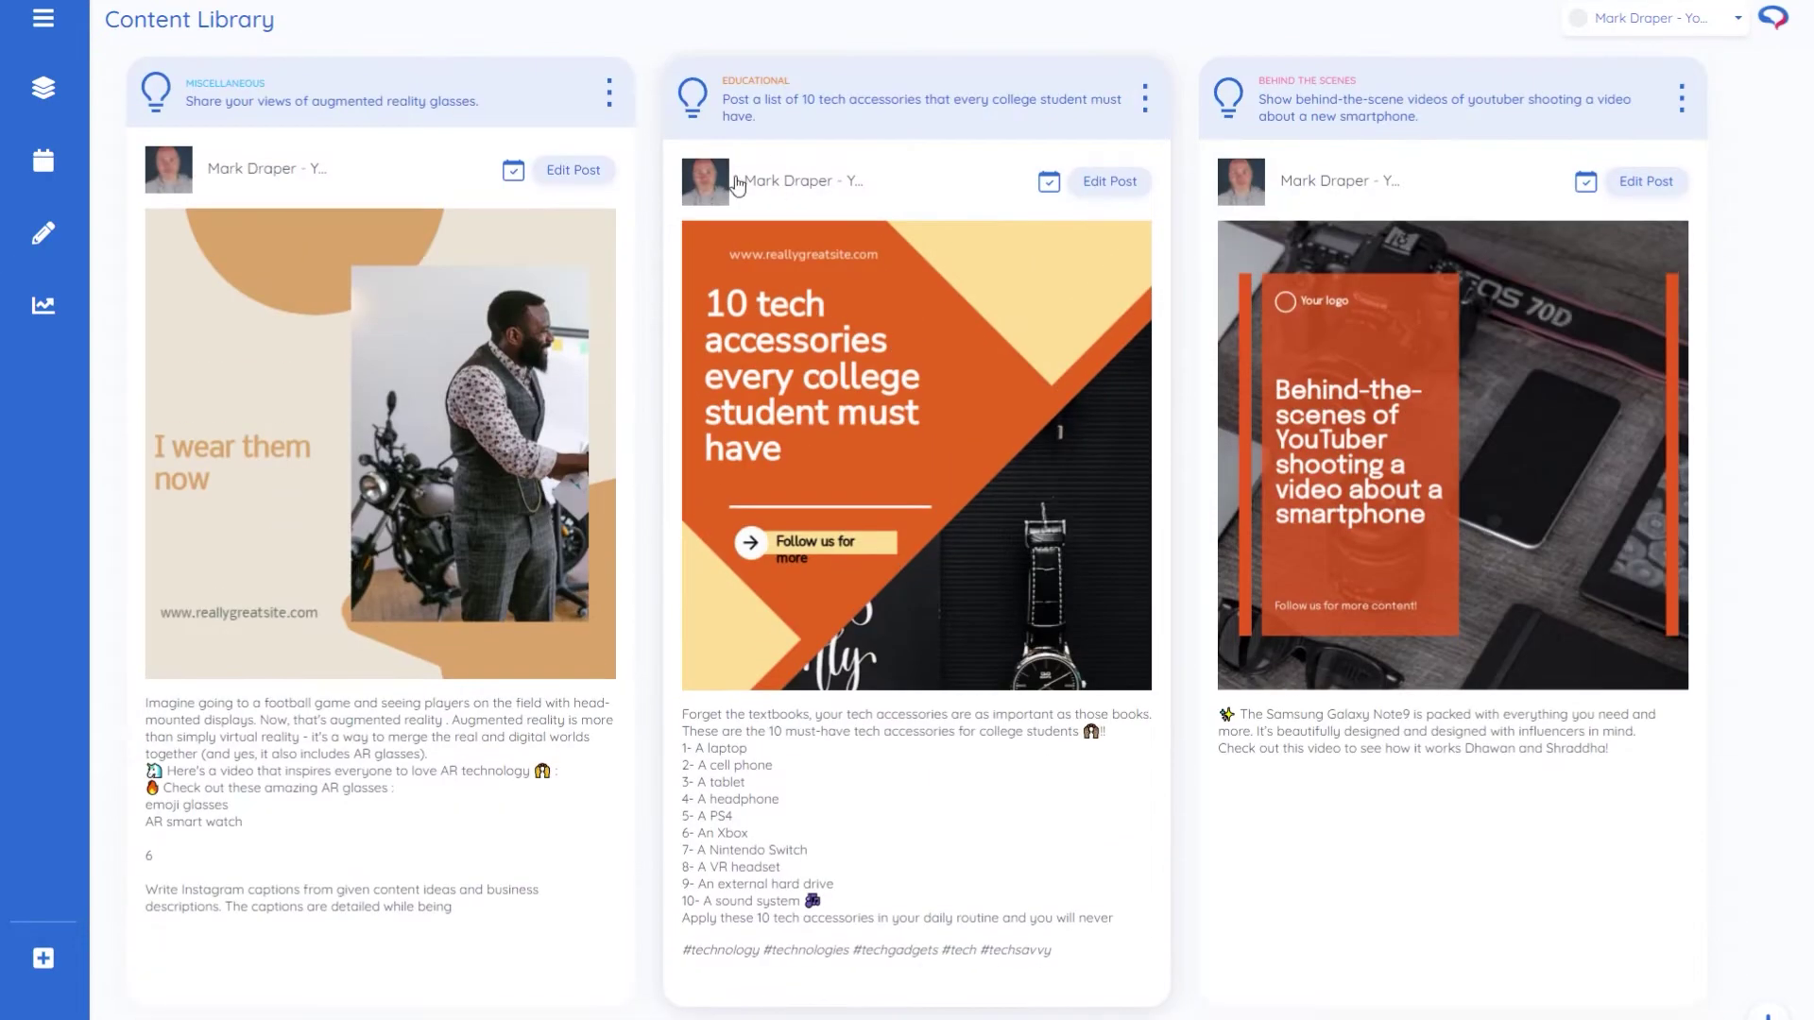
{"action": "mouse_move", "coordinate": [57, 137]}
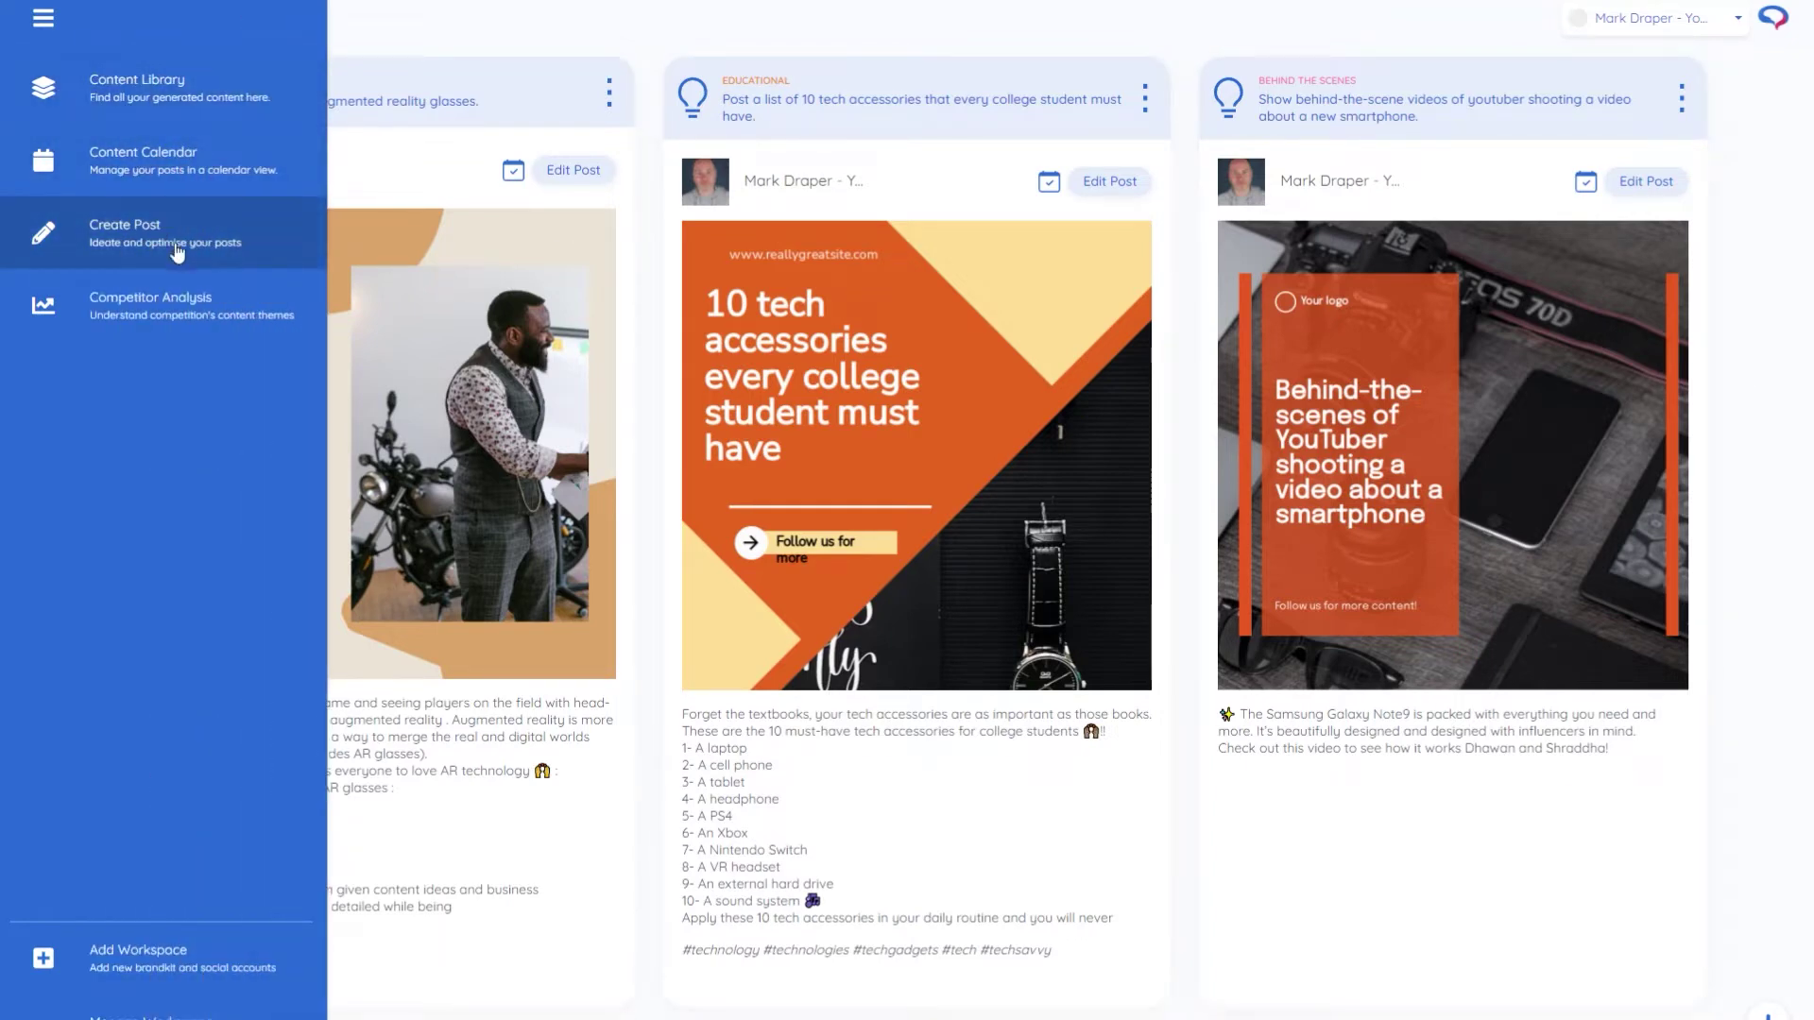
- Save the YouTuber business one-liner and generate 4 posts from the chosen themes
{"action": "left_click", "coordinate": [173, 248]}
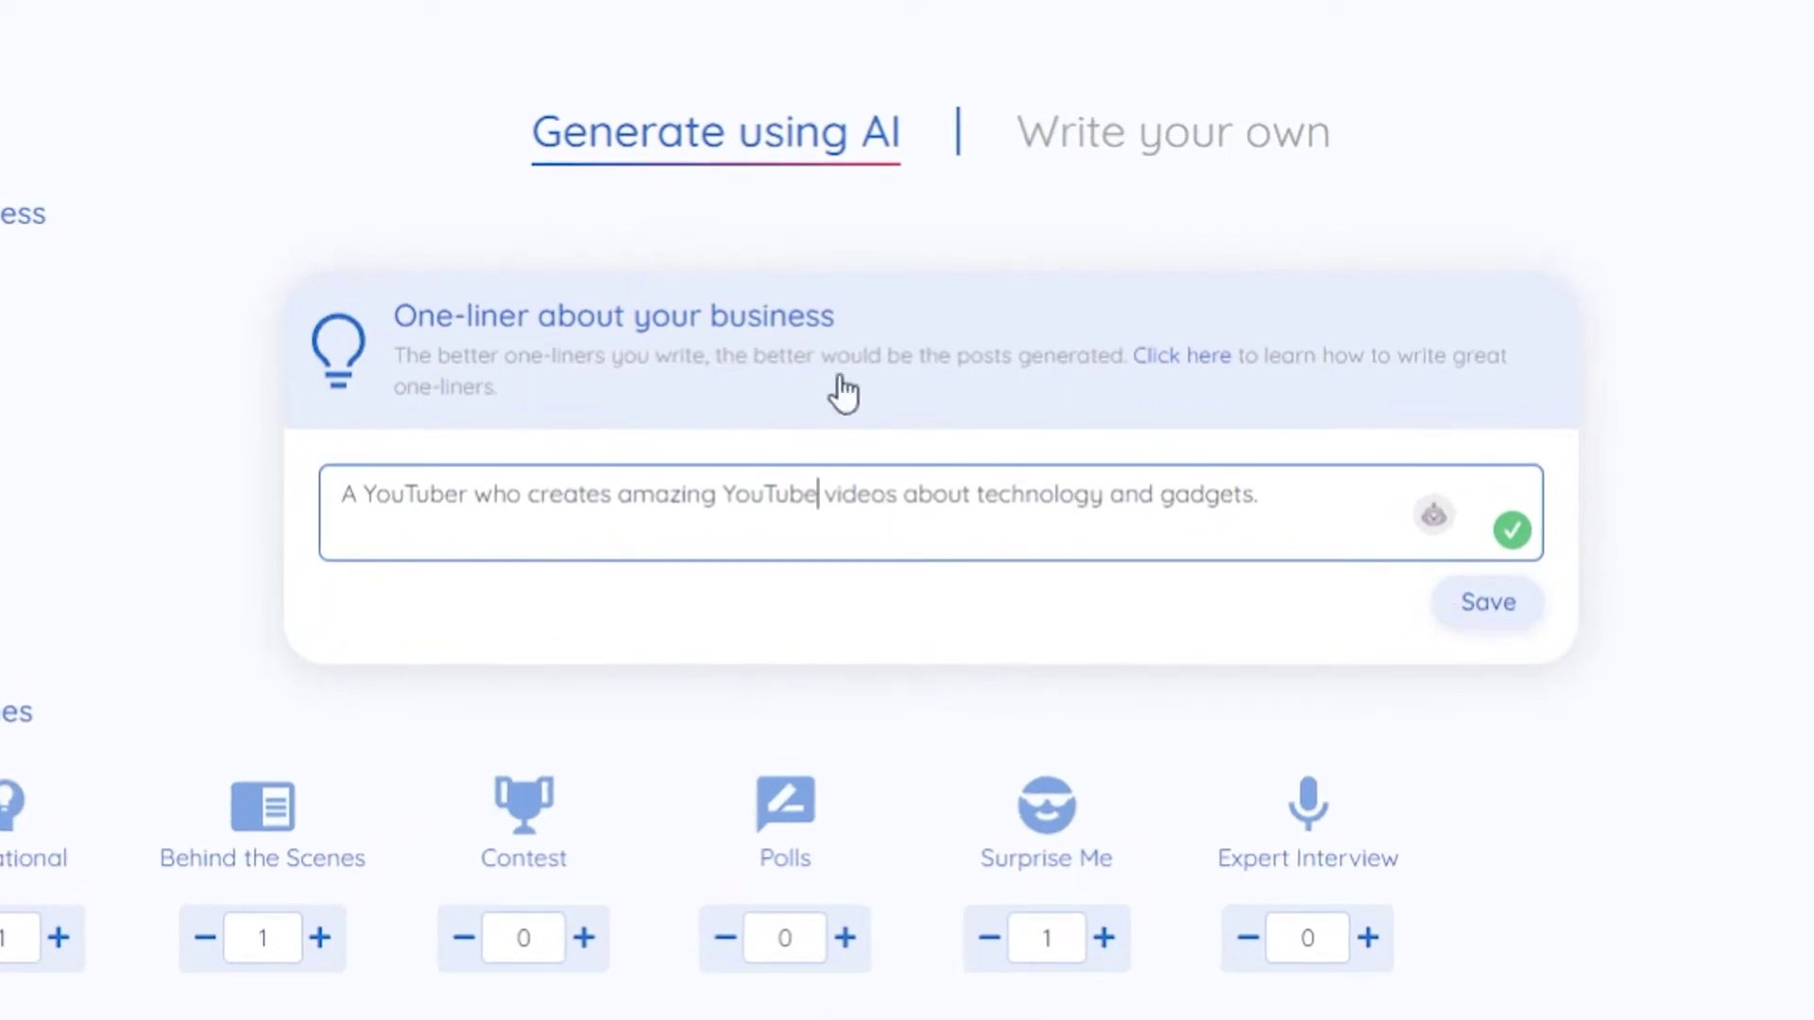
{"action": "left_click", "coordinate": [1474, 603]}
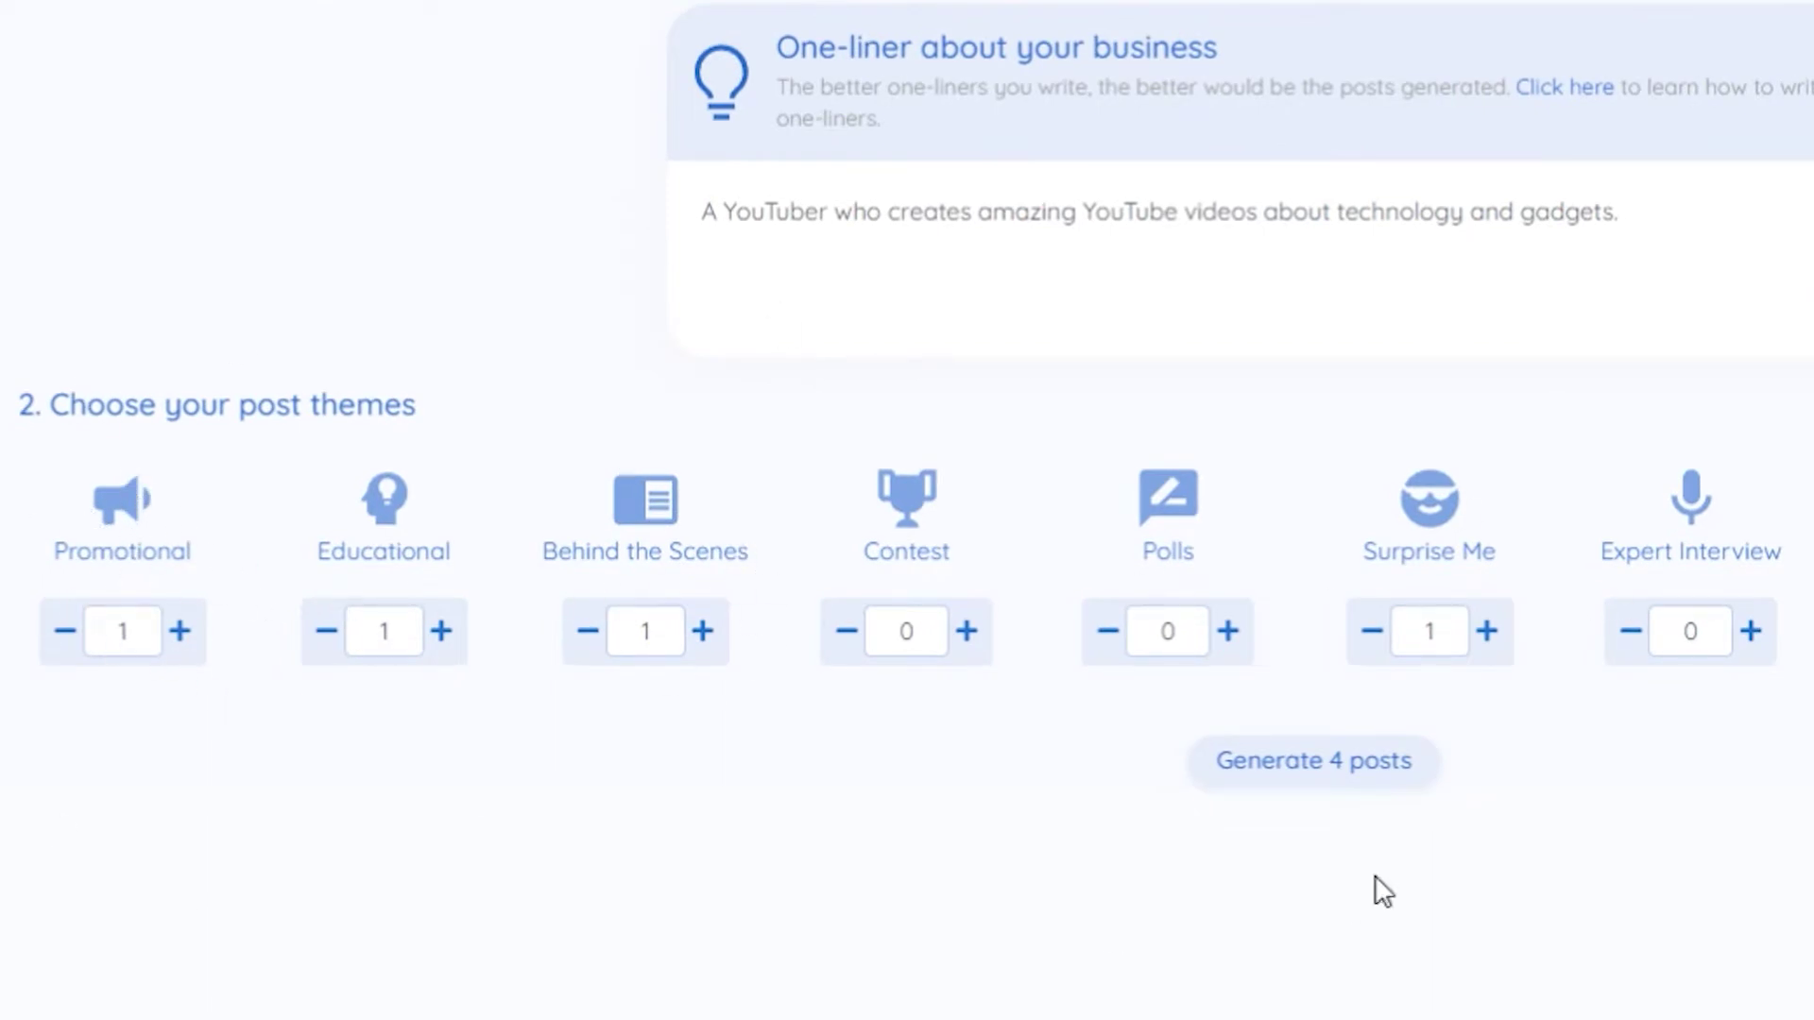
{"action": "left_click", "coordinate": [1336, 783]}
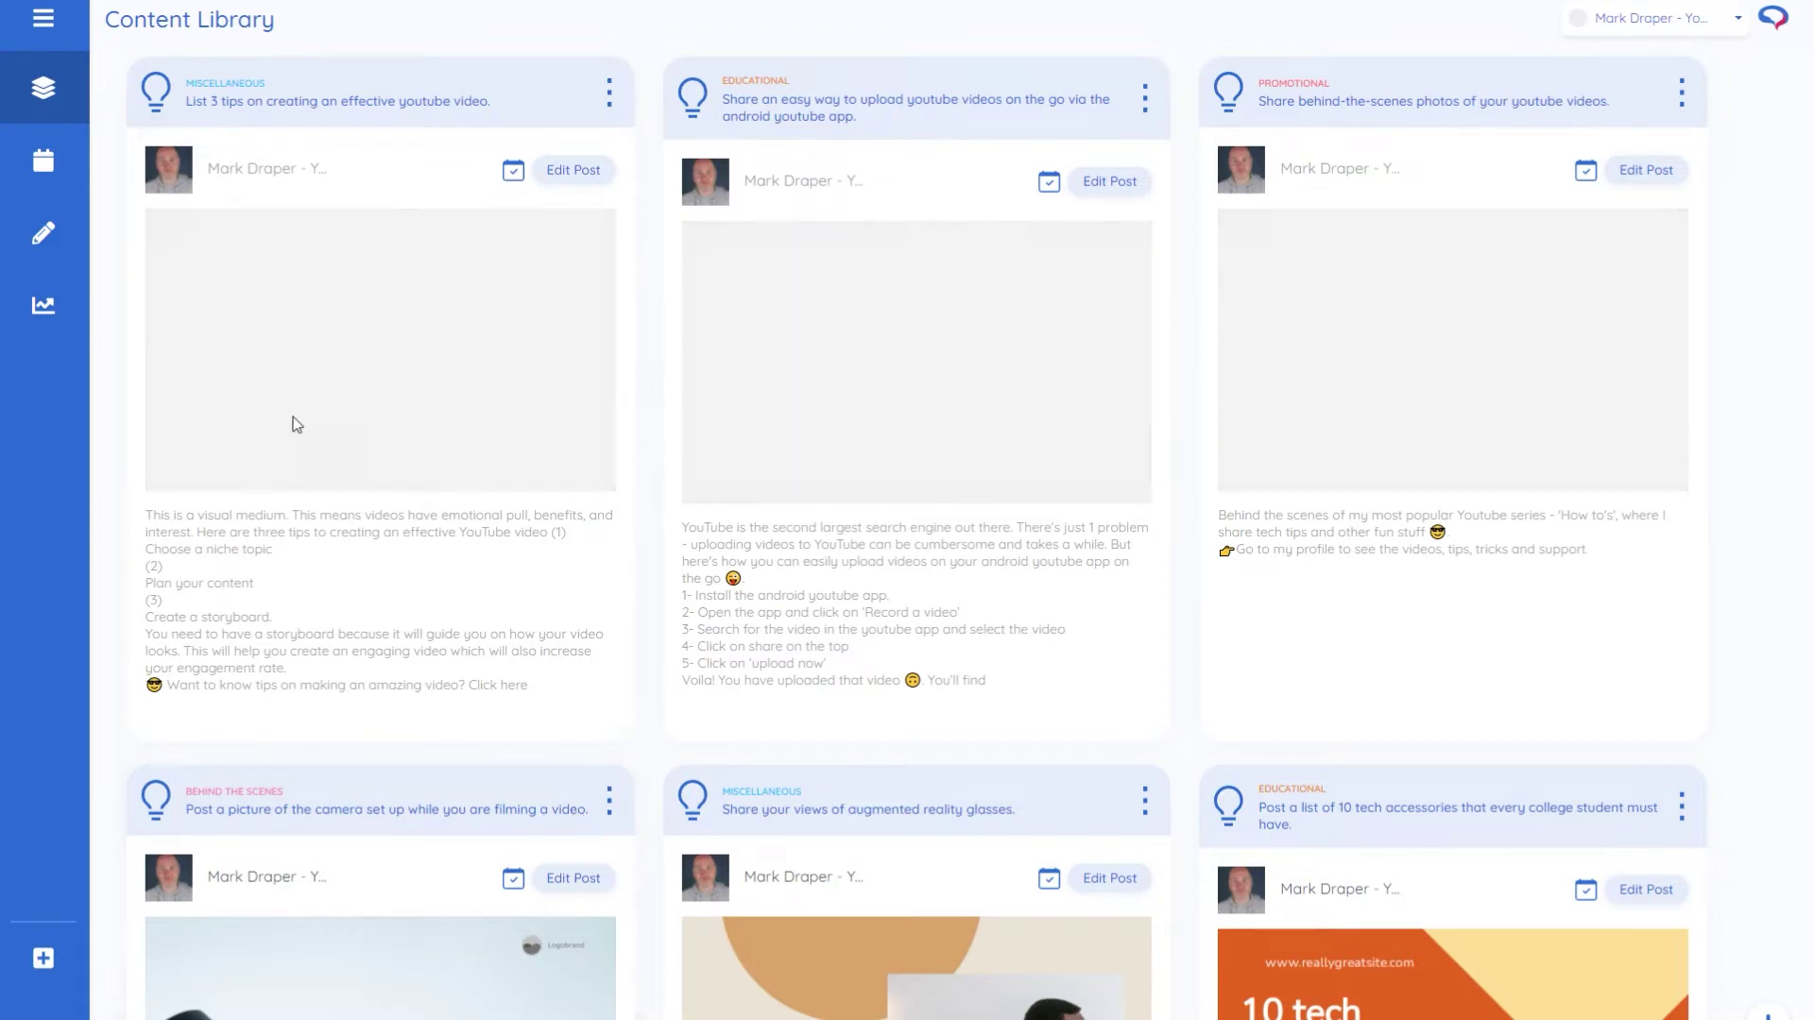
- Scroll through the Content Library to review the new YouTube-tips posts and their captions
{"action": "scroll", "coordinate": [332, 413], "scroll_direction": "down", "scroll_amount": 6}
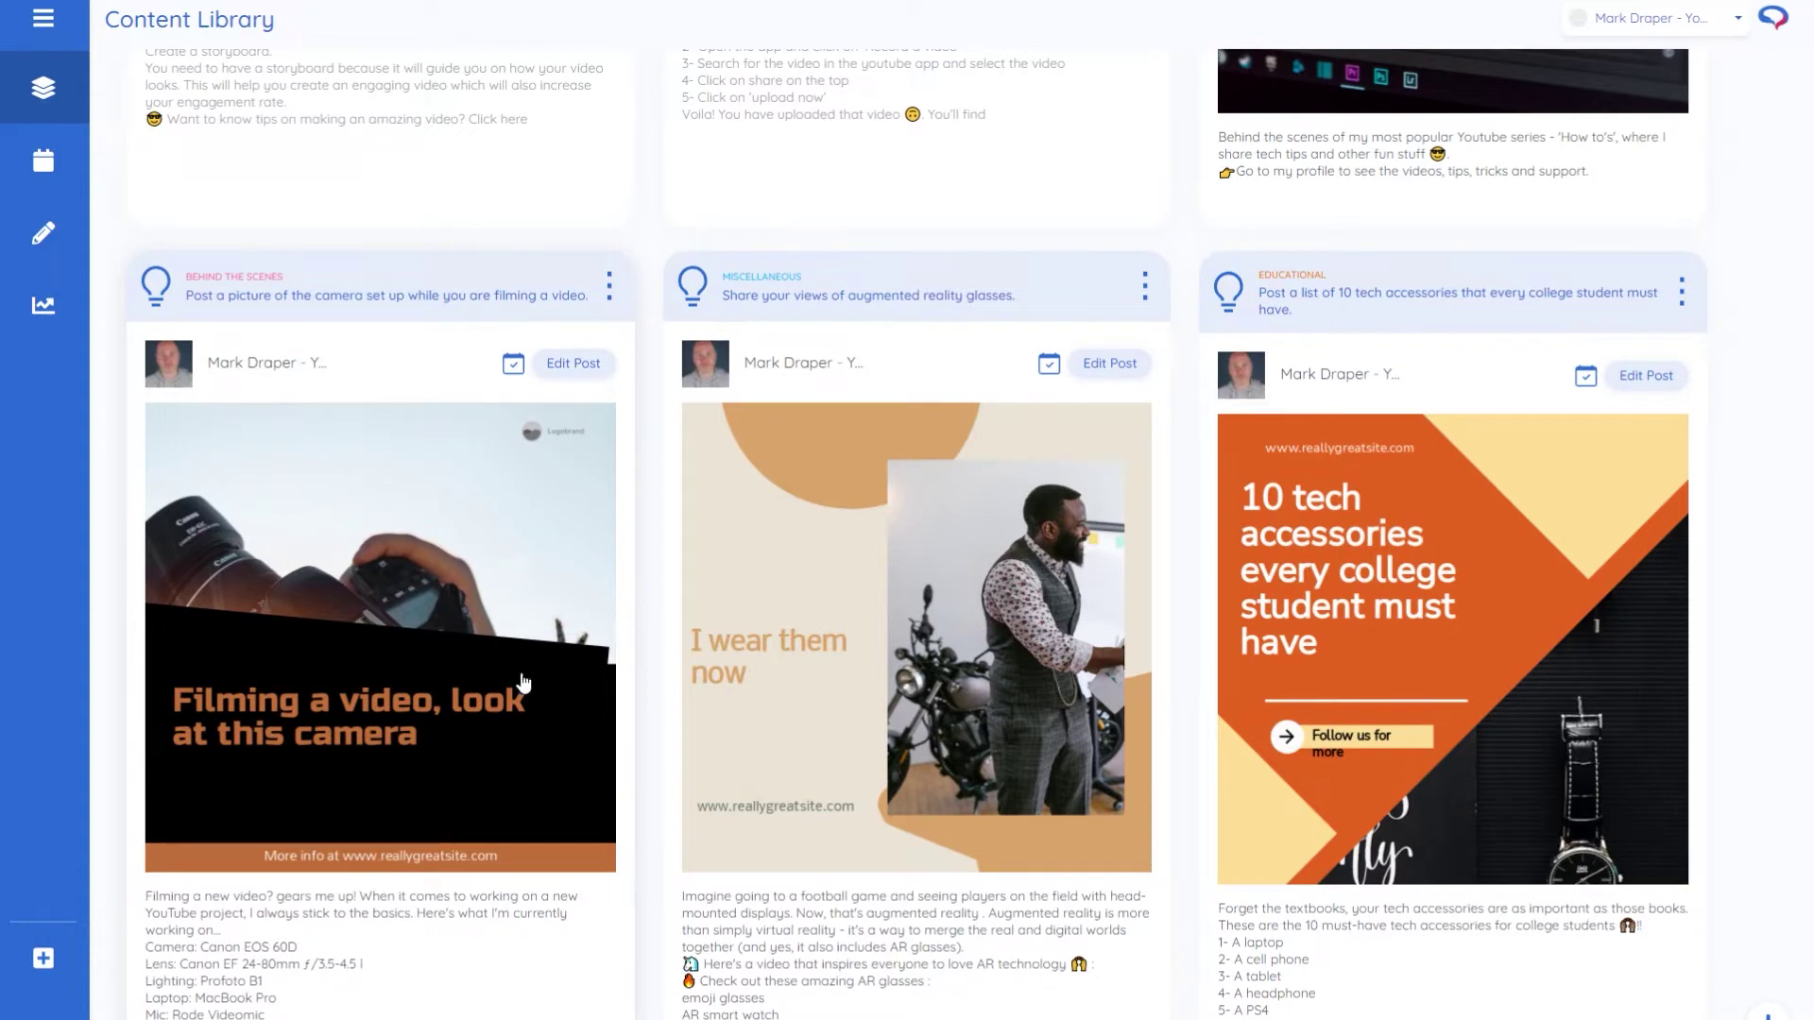
{"action": "scroll", "coordinate": [1327, 612], "scroll_direction": "up", "scroll_amount": 6}
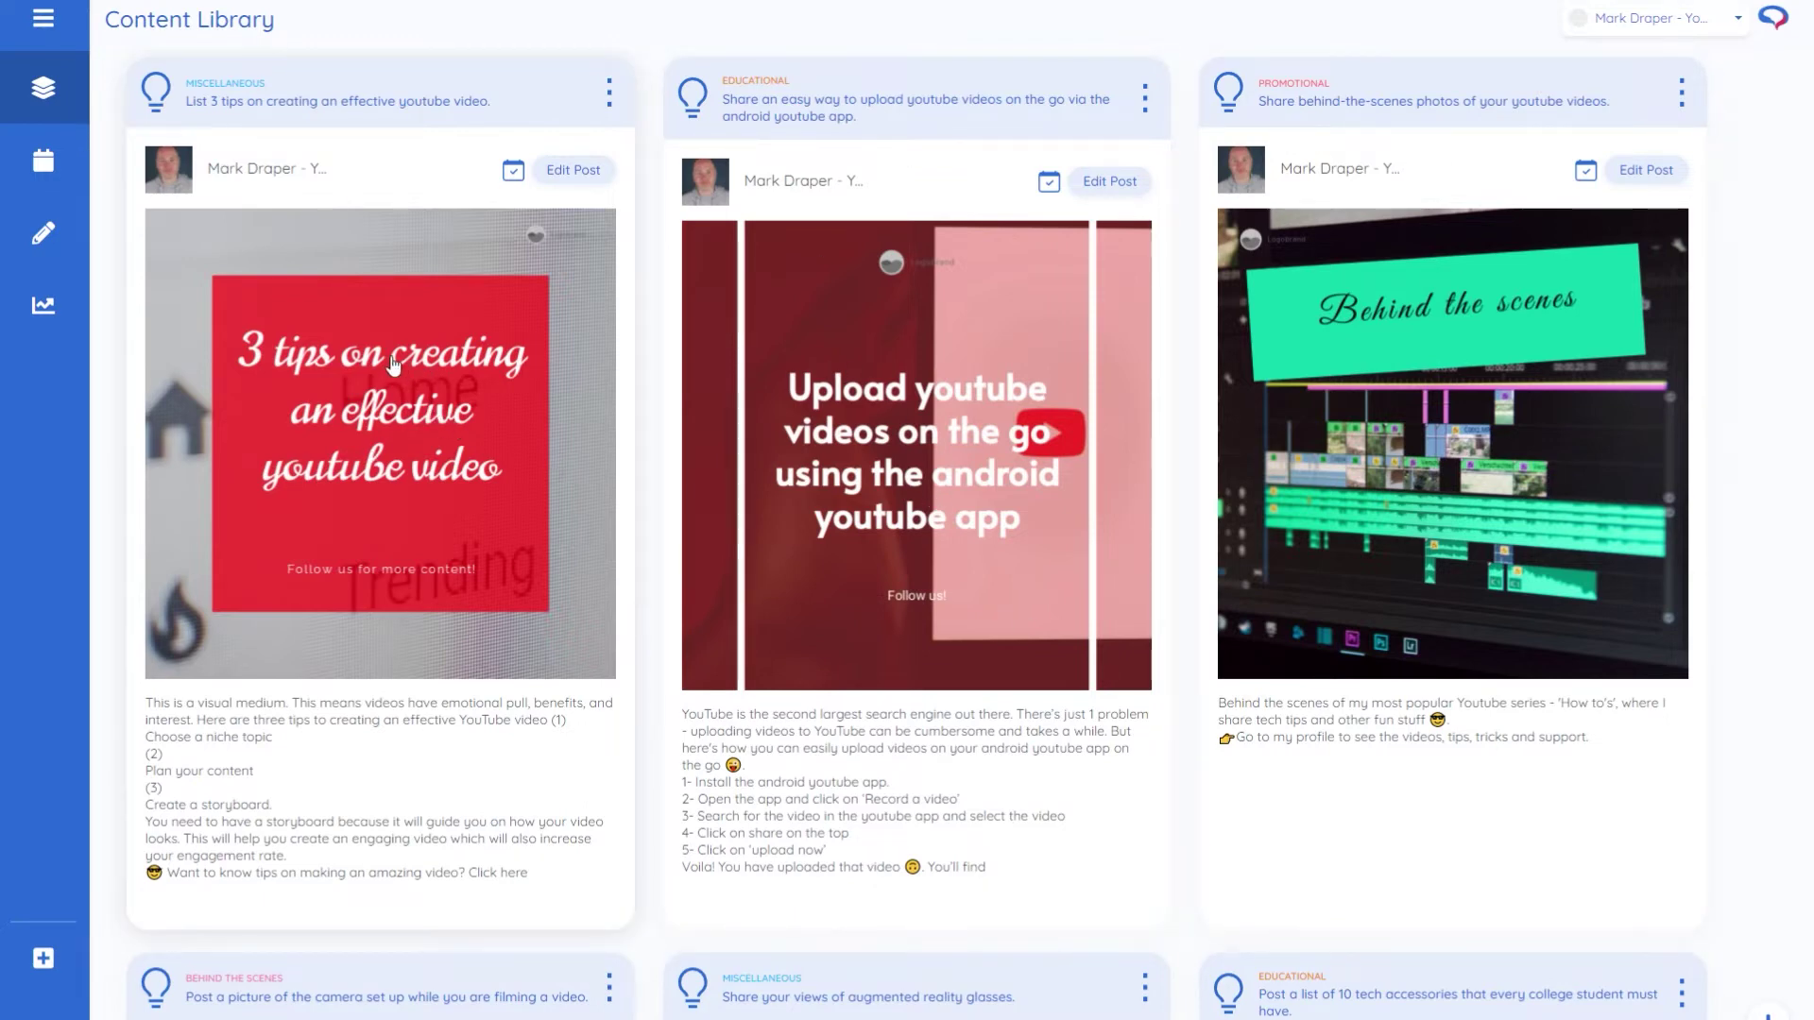
{"action": "scroll", "coordinate": [394, 364], "scroll_direction": "down", "scroll_amount": 8}
{"action": "scroll", "coordinate": [461, 409], "scroll_direction": "down", "scroll_amount": 2}
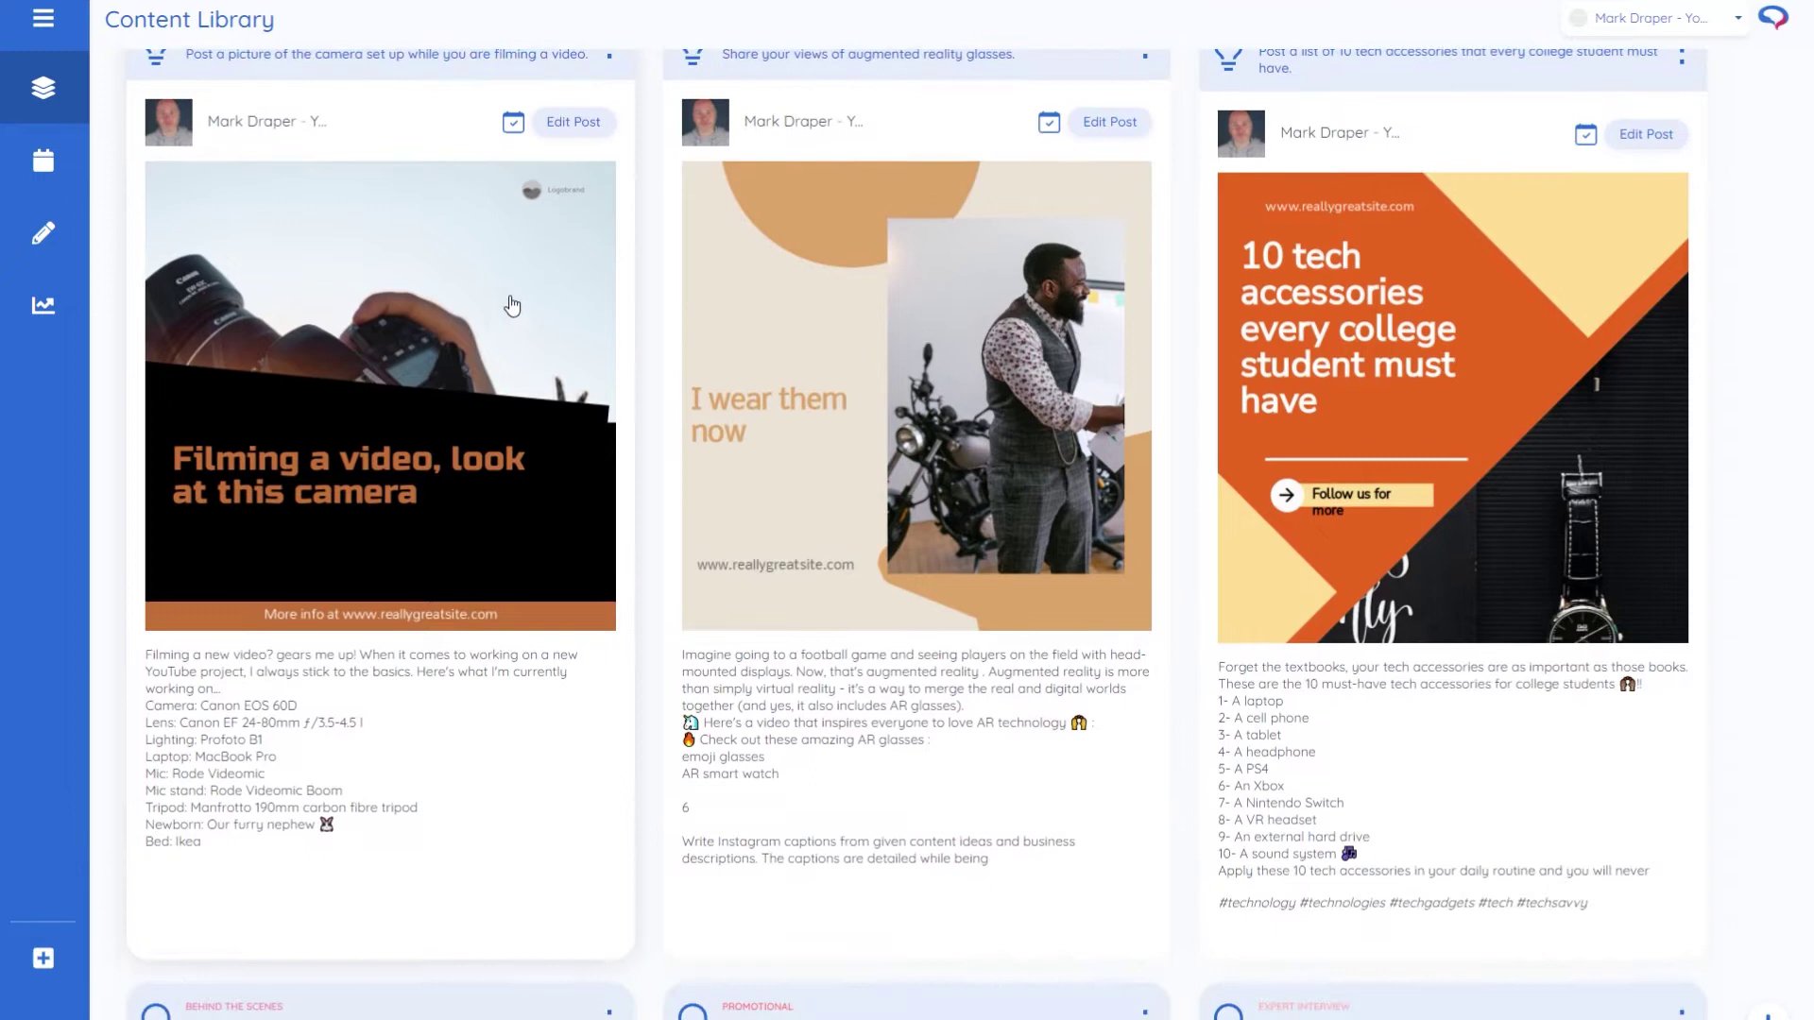
- Edit the camera setup post, switch it to the third camera-lens creative, and show caption options
{"action": "left_click", "coordinate": [570, 123]}
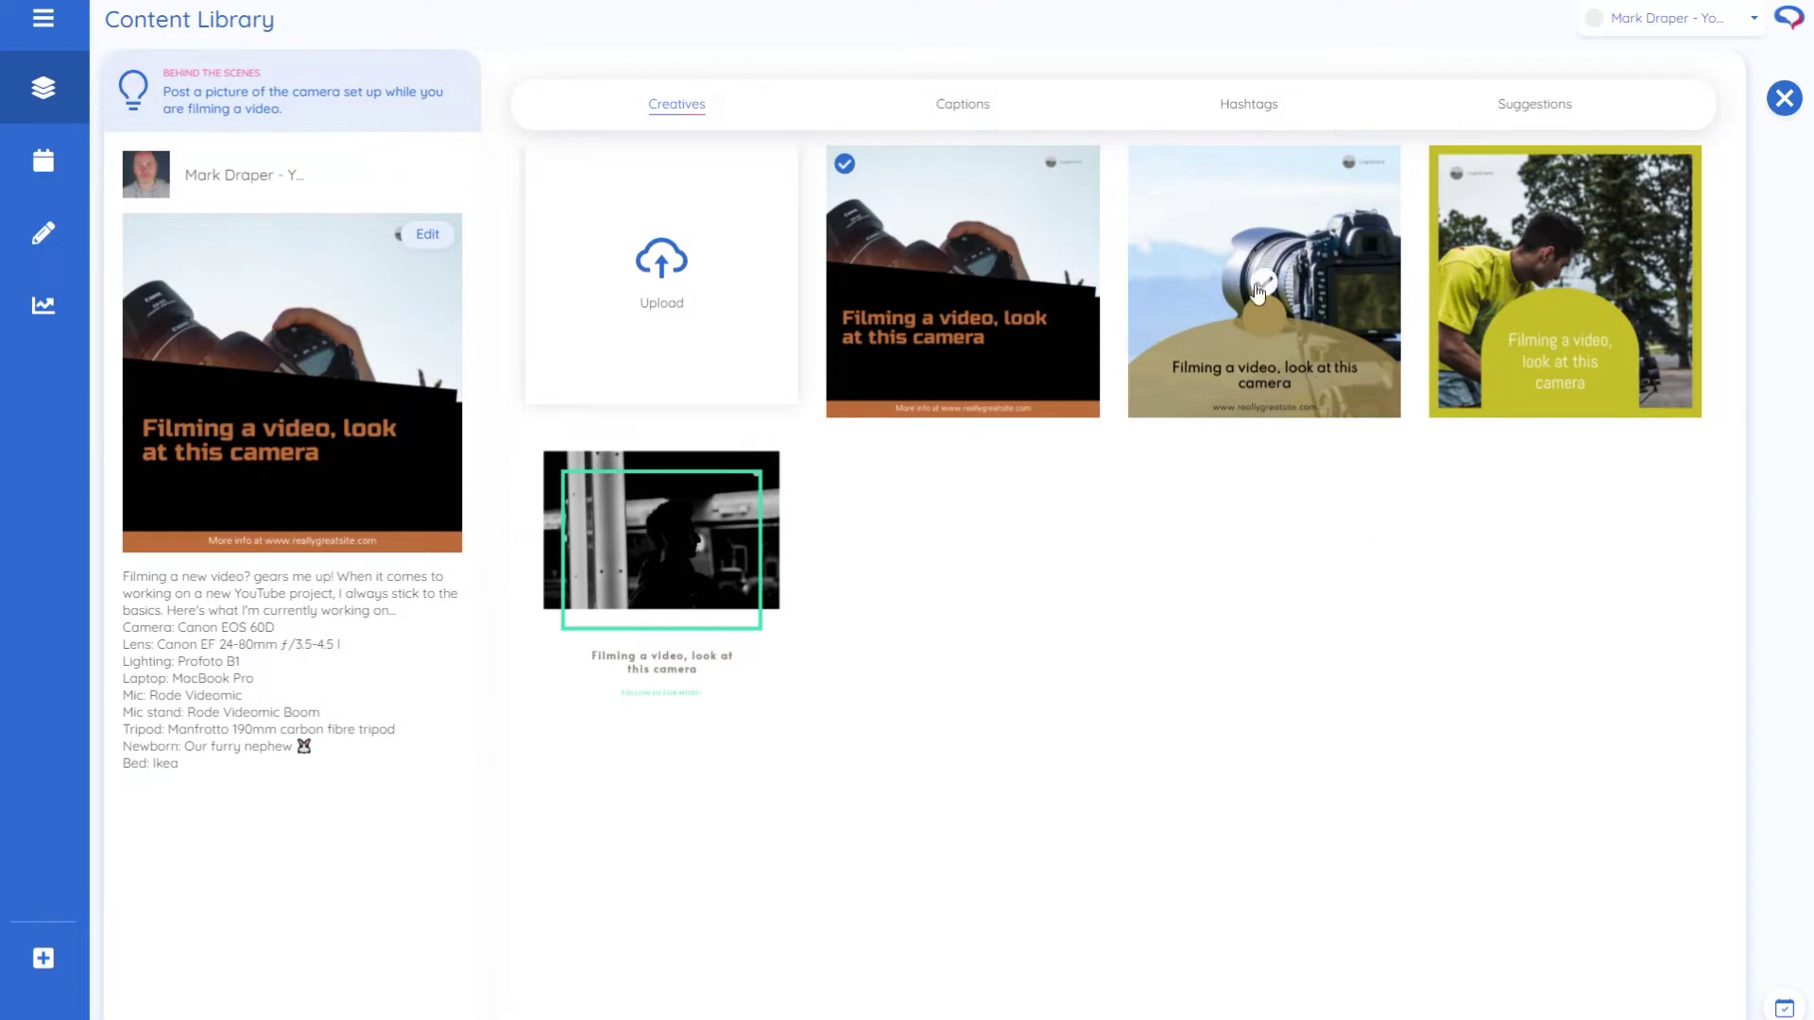
{"action": "left_click", "coordinate": [1261, 288]}
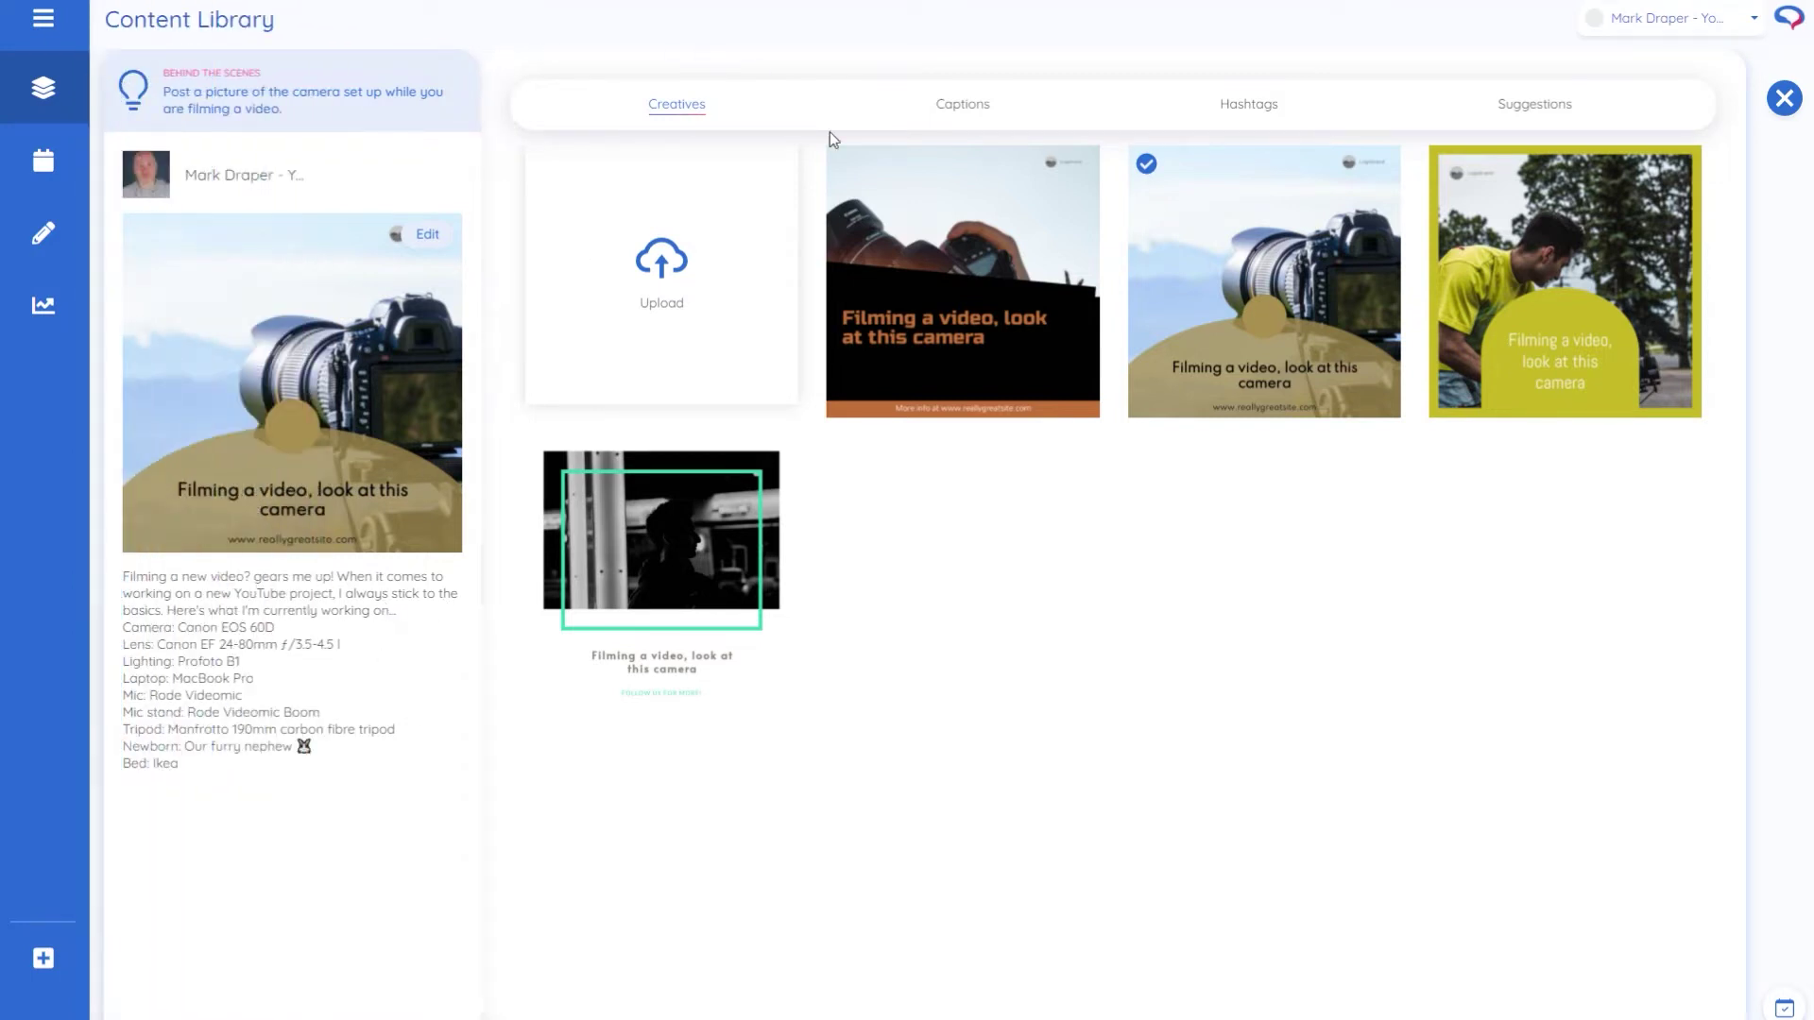
{"action": "left_click", "coordinate": [964, 105]}
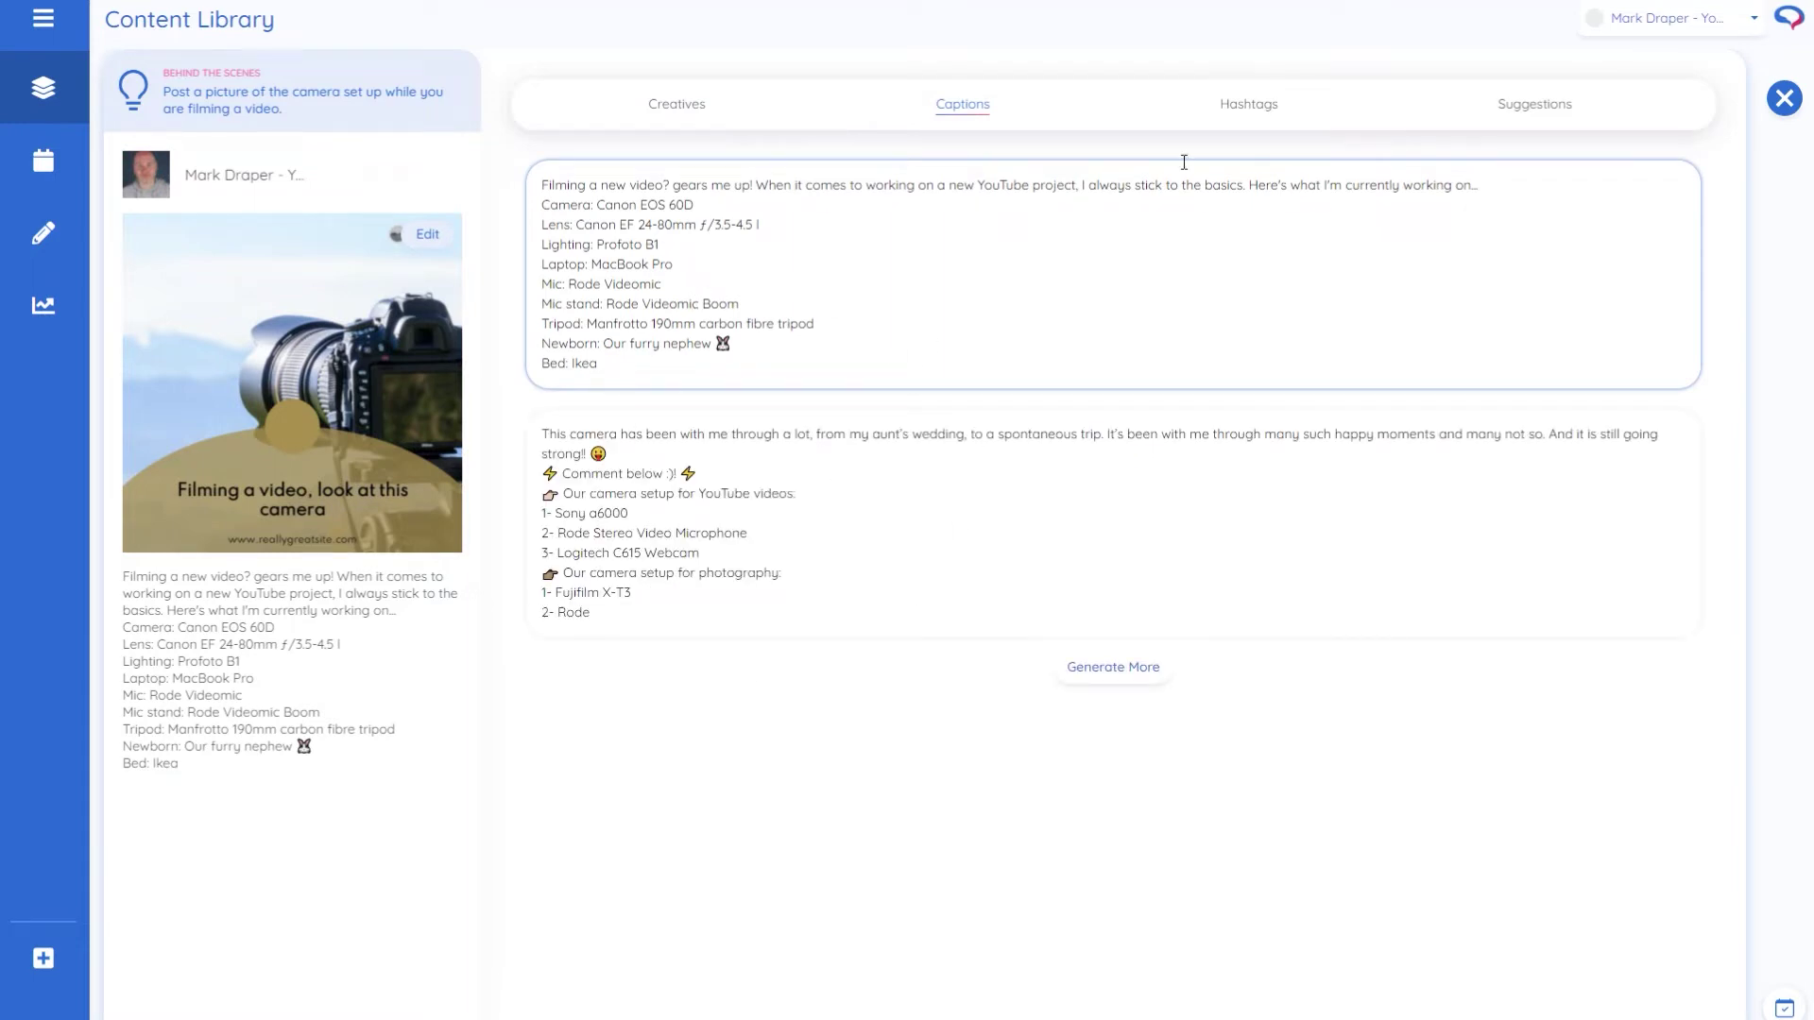
{"action": "left_click", "coordinate": [1248, 110]}
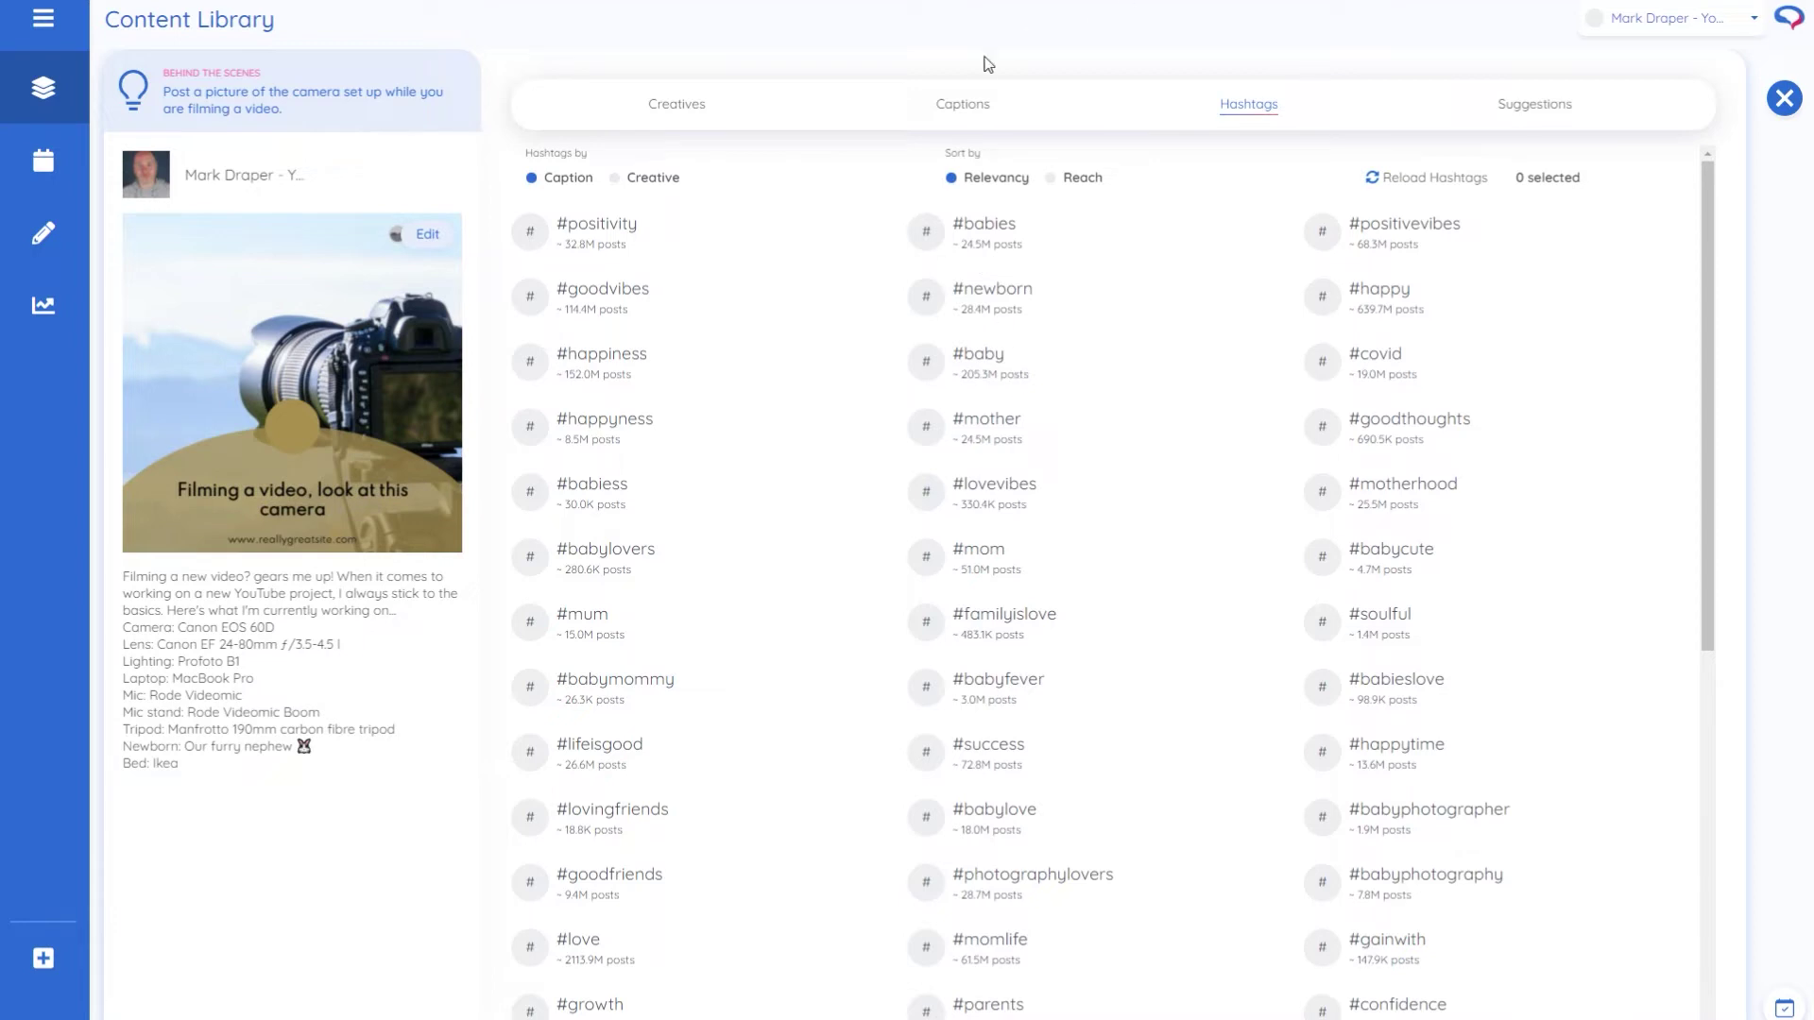
{"action": "left_click", "coordinate": [962, 108]}
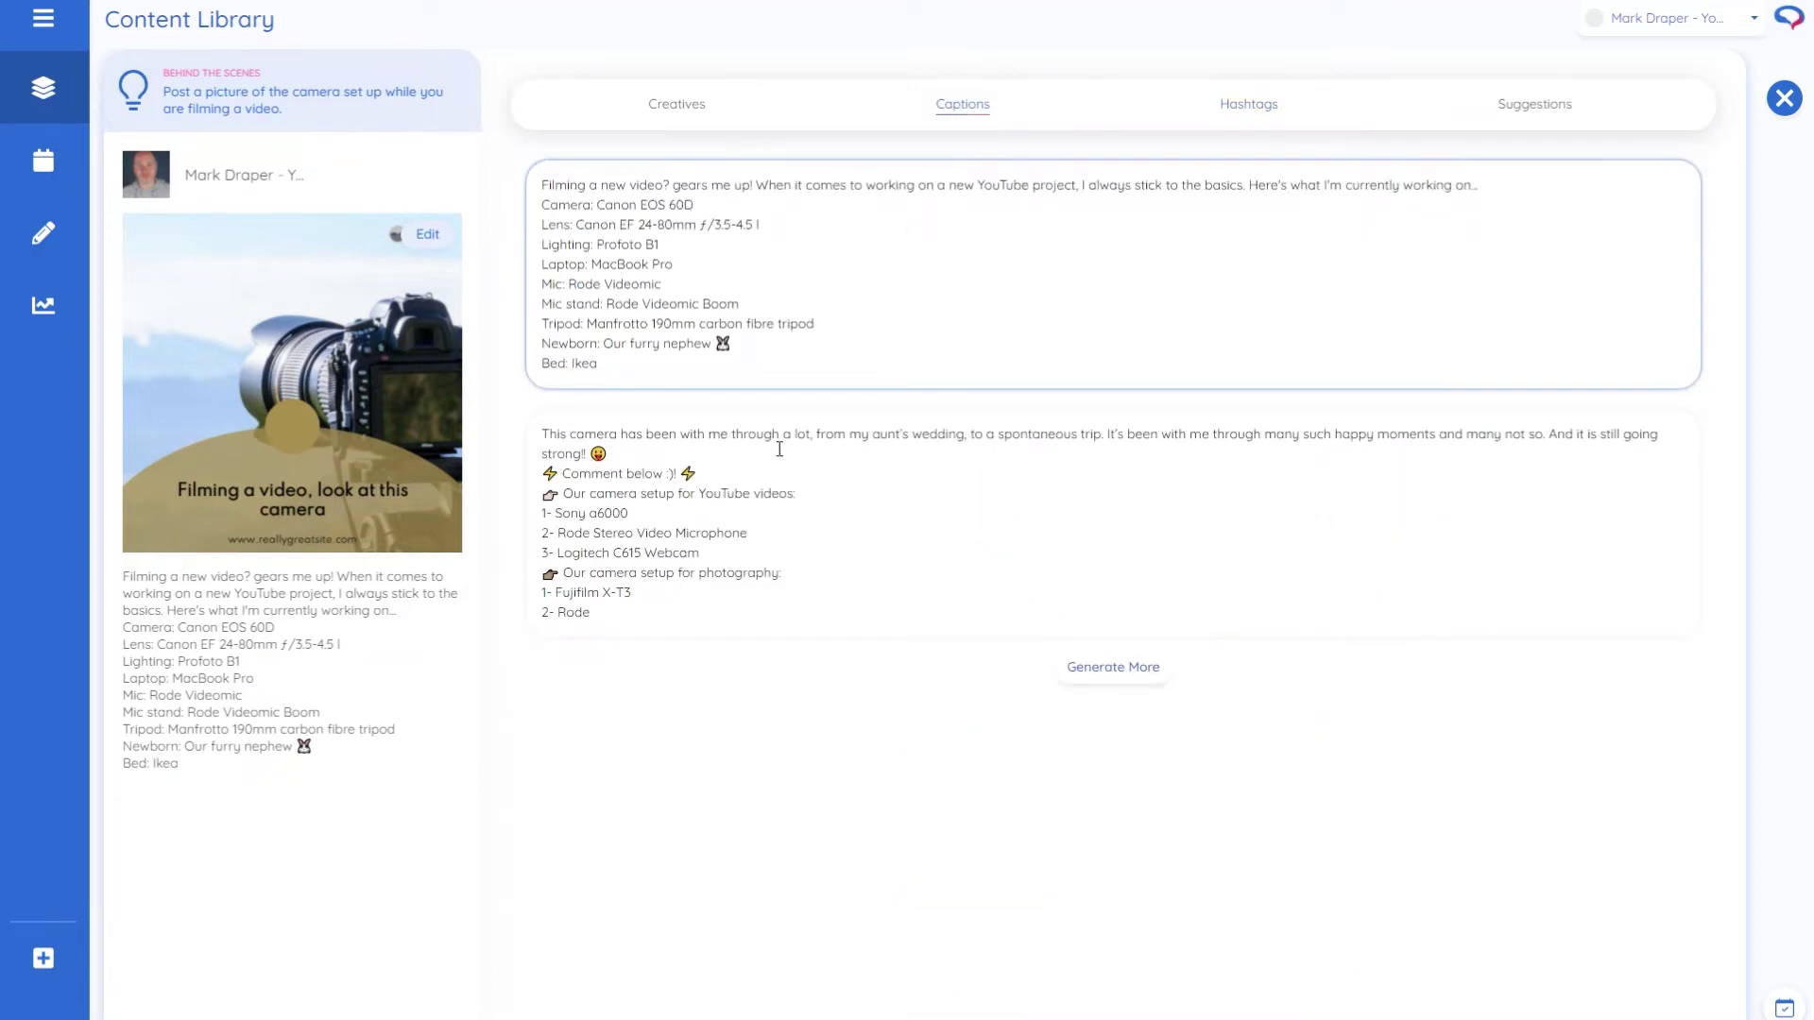
- Apply the second caption about the well-travelled camera and review hashtag and engagement suggestions
{"action": "left_click", "coordinate": [904, 447]}
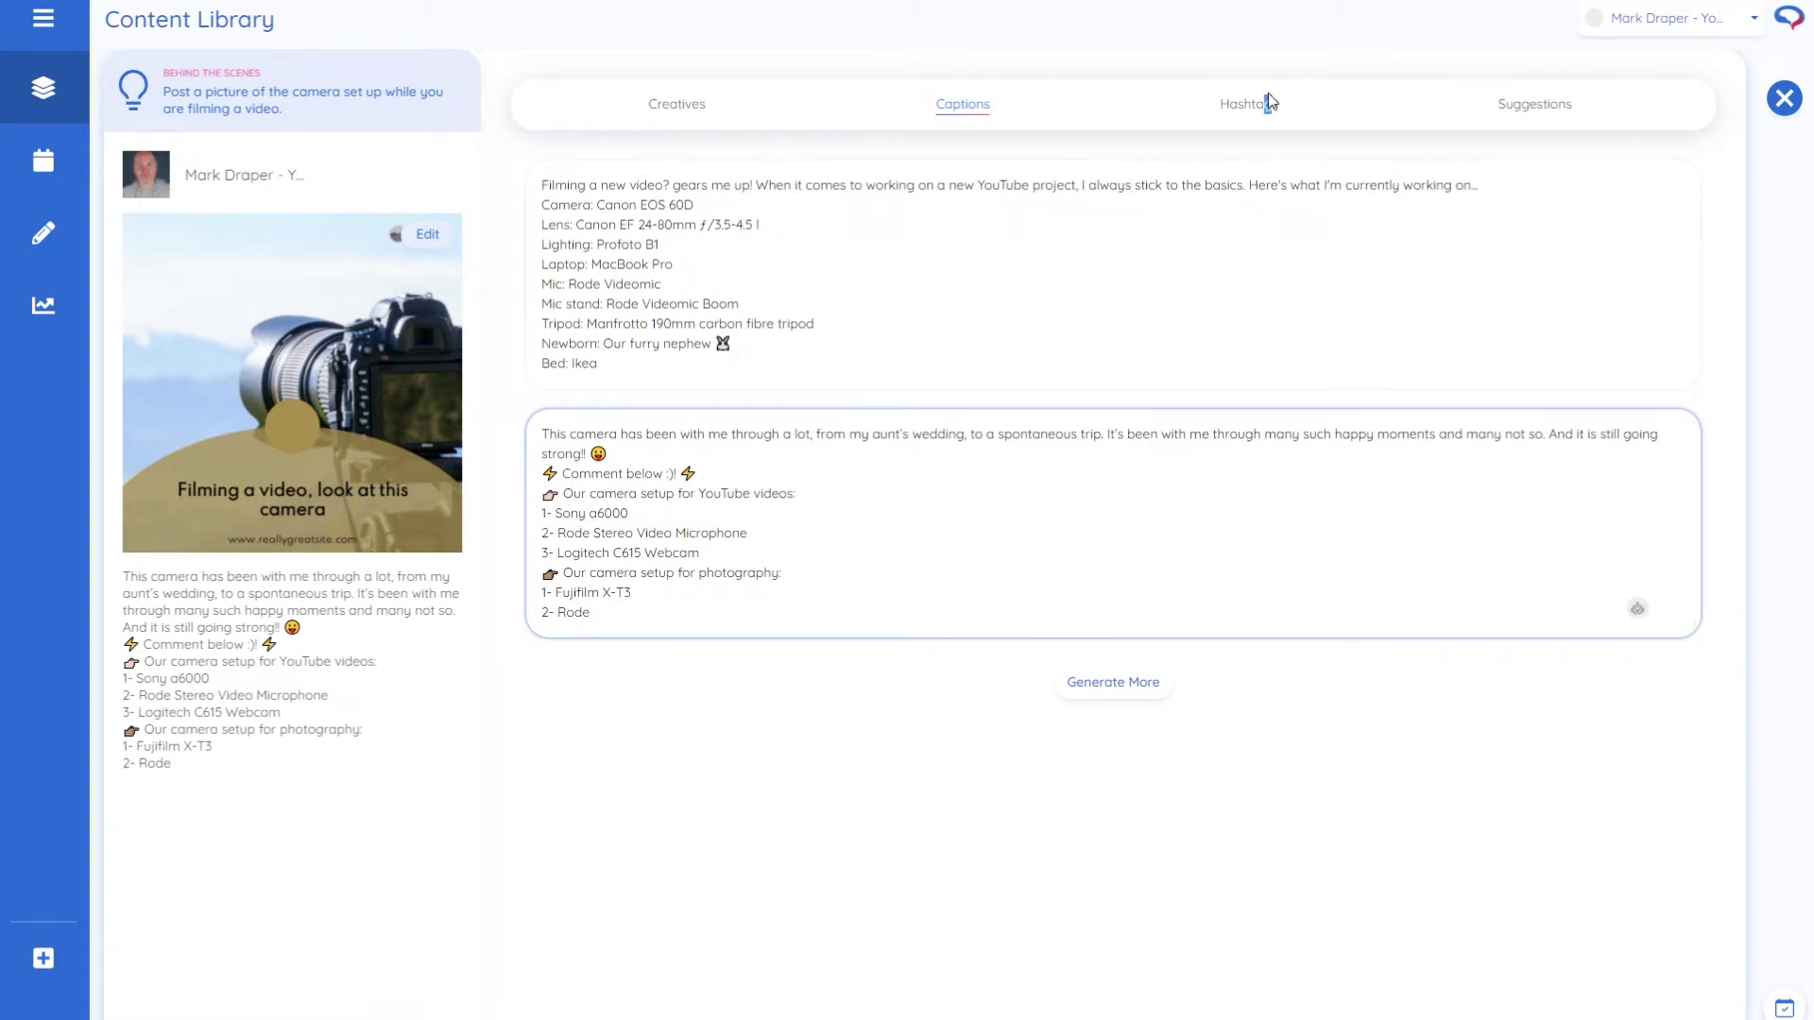
{"action": "left_click", "coordinate": [1244, 114]}
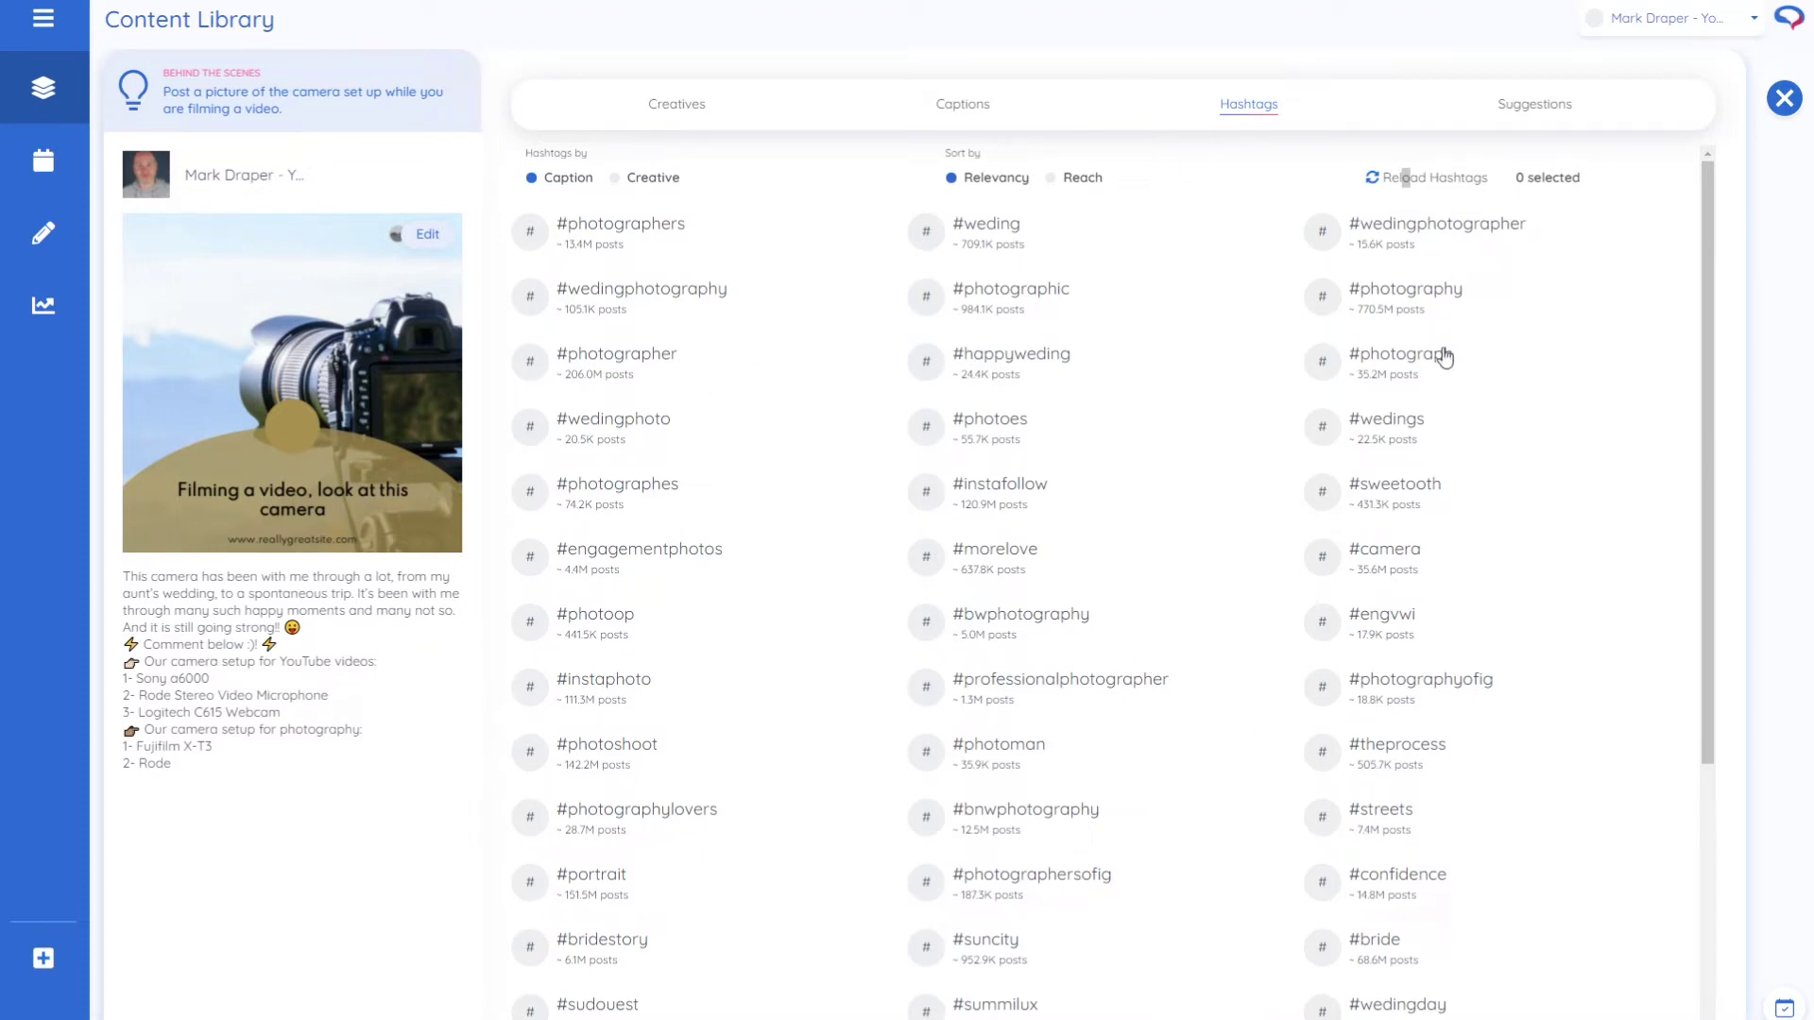
{"action": "left_click", "coordinate": [1518, 119]}
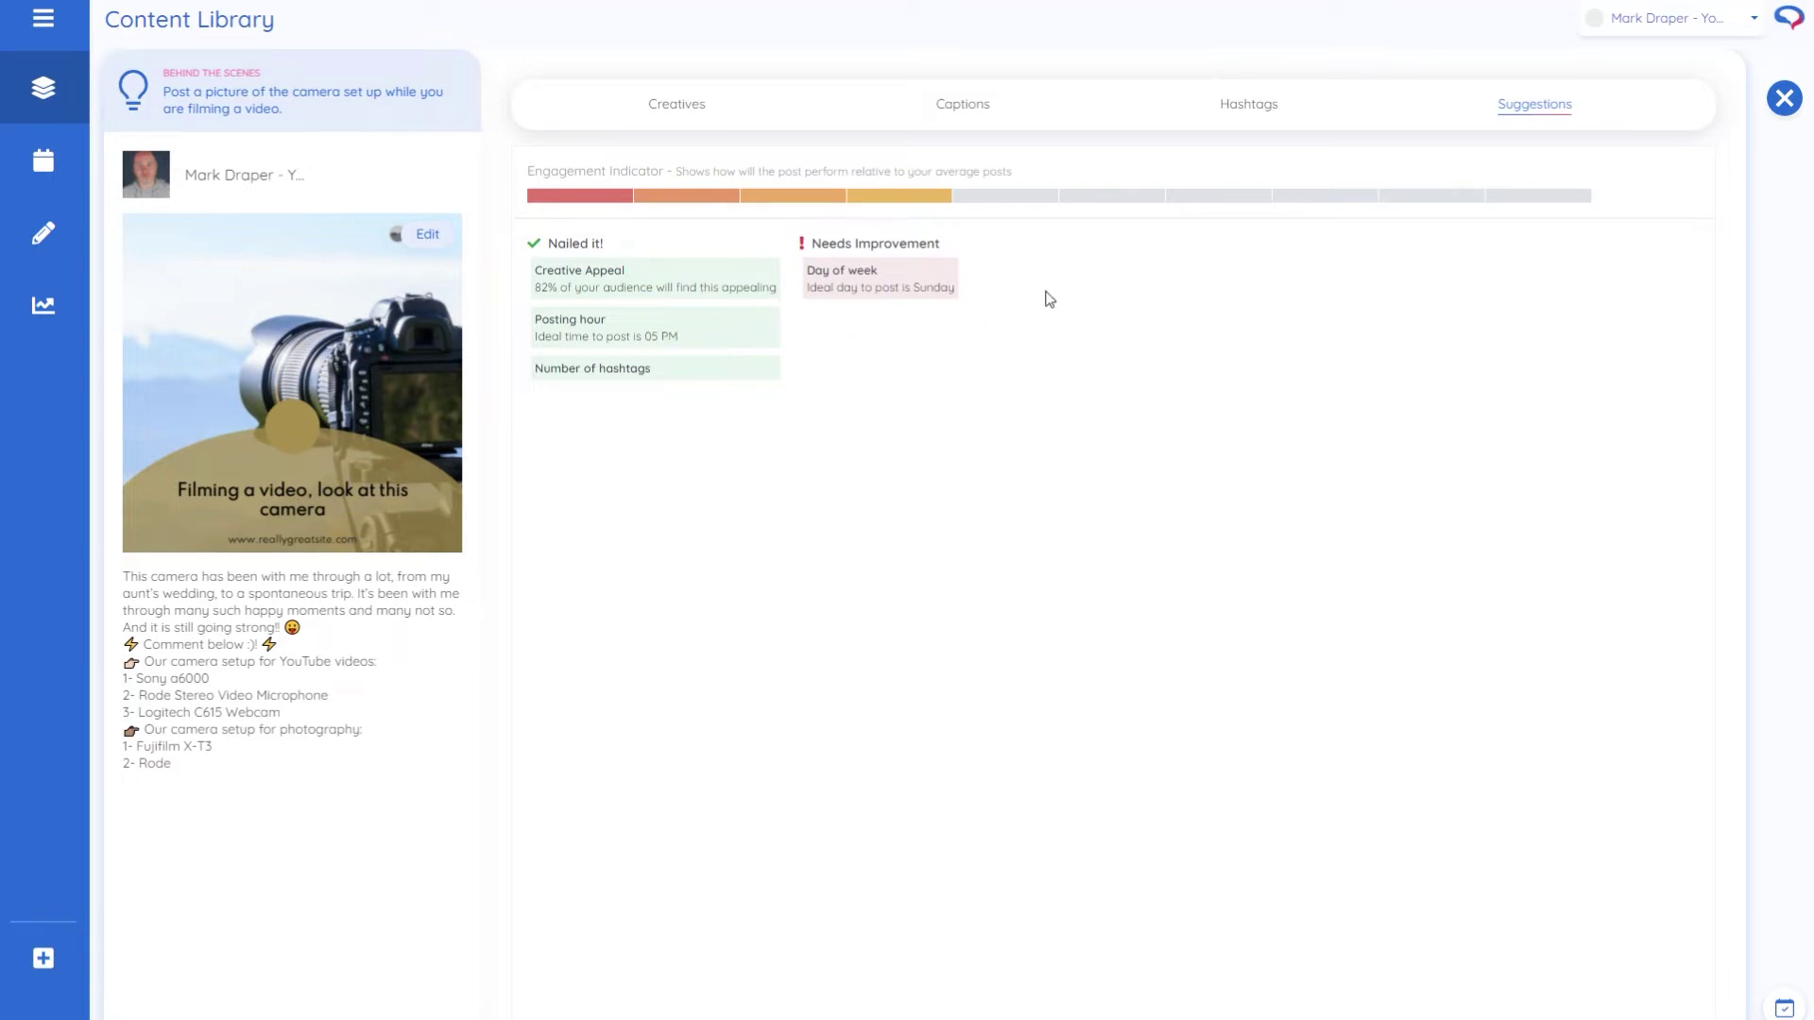
- Close the camera post editor with Esc to return to the Content Library
{"action": "key", "text": "Escape"}
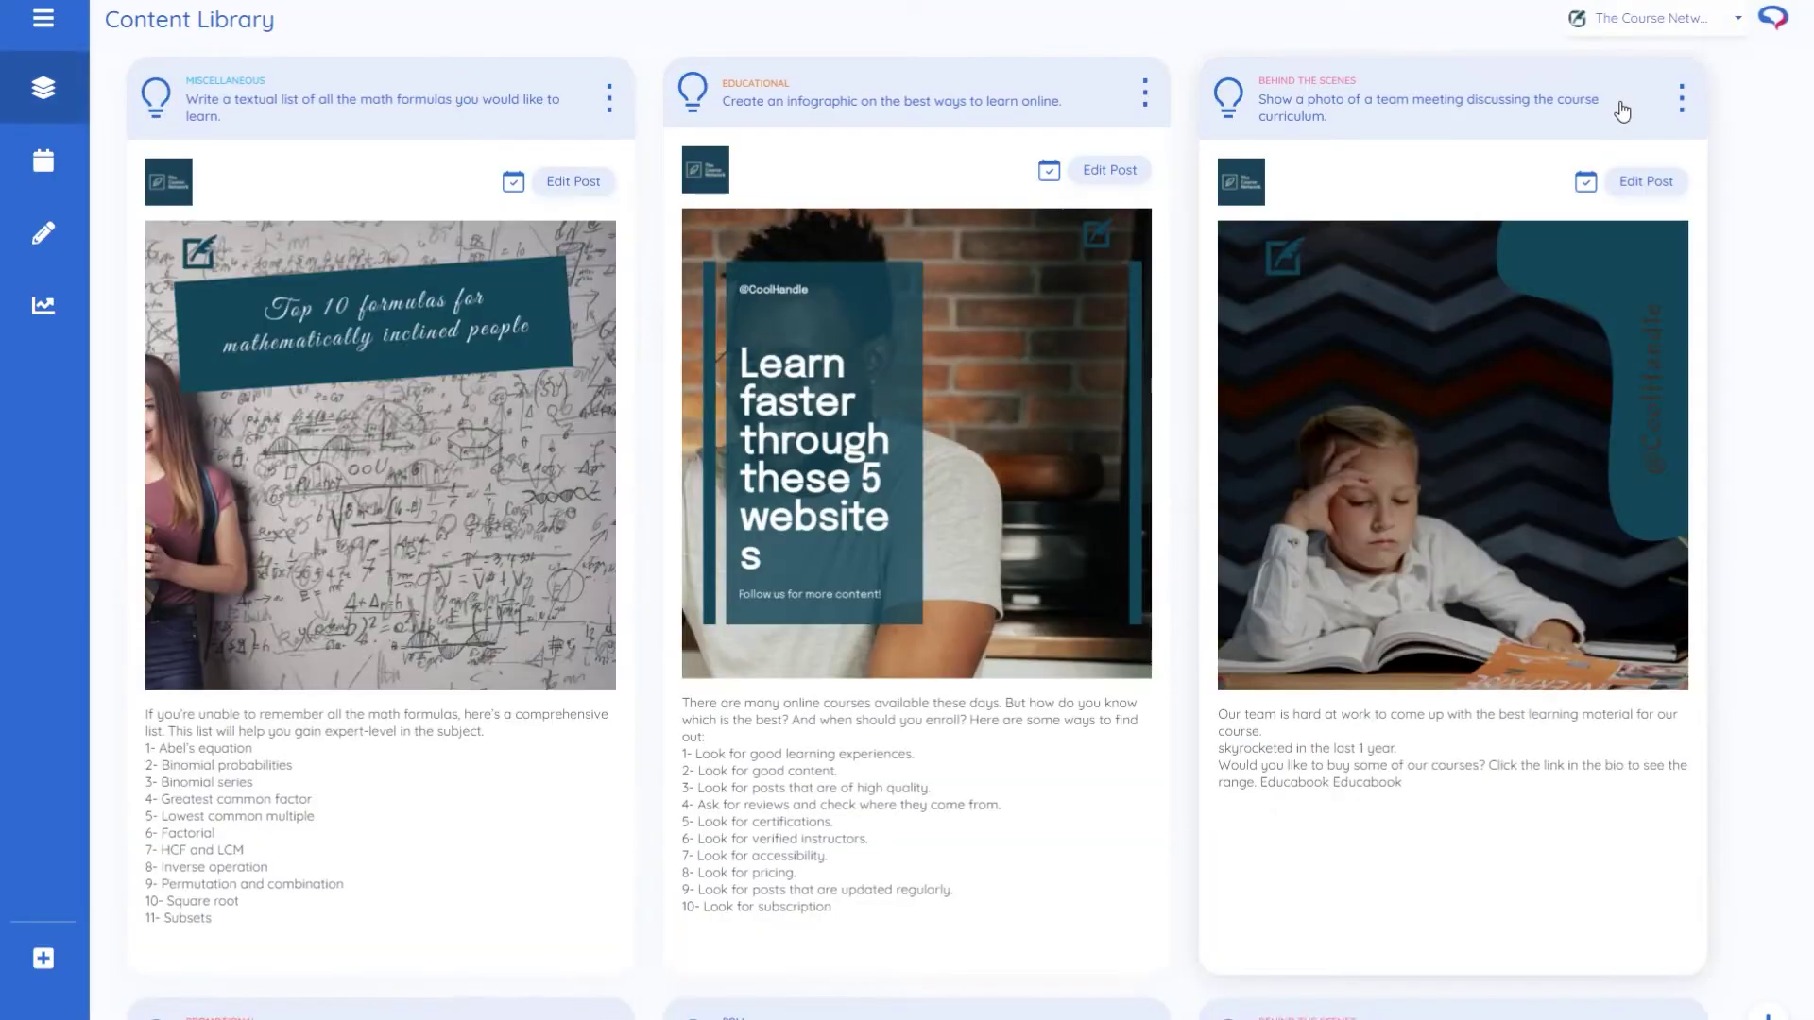
- Scroll back to the top of the Content Library and open Manage Workspace from the sidebar
{"action": "scroll", "coordinate": [1028, 435], "scroll_direction": "down", "scroll_amount": 2}
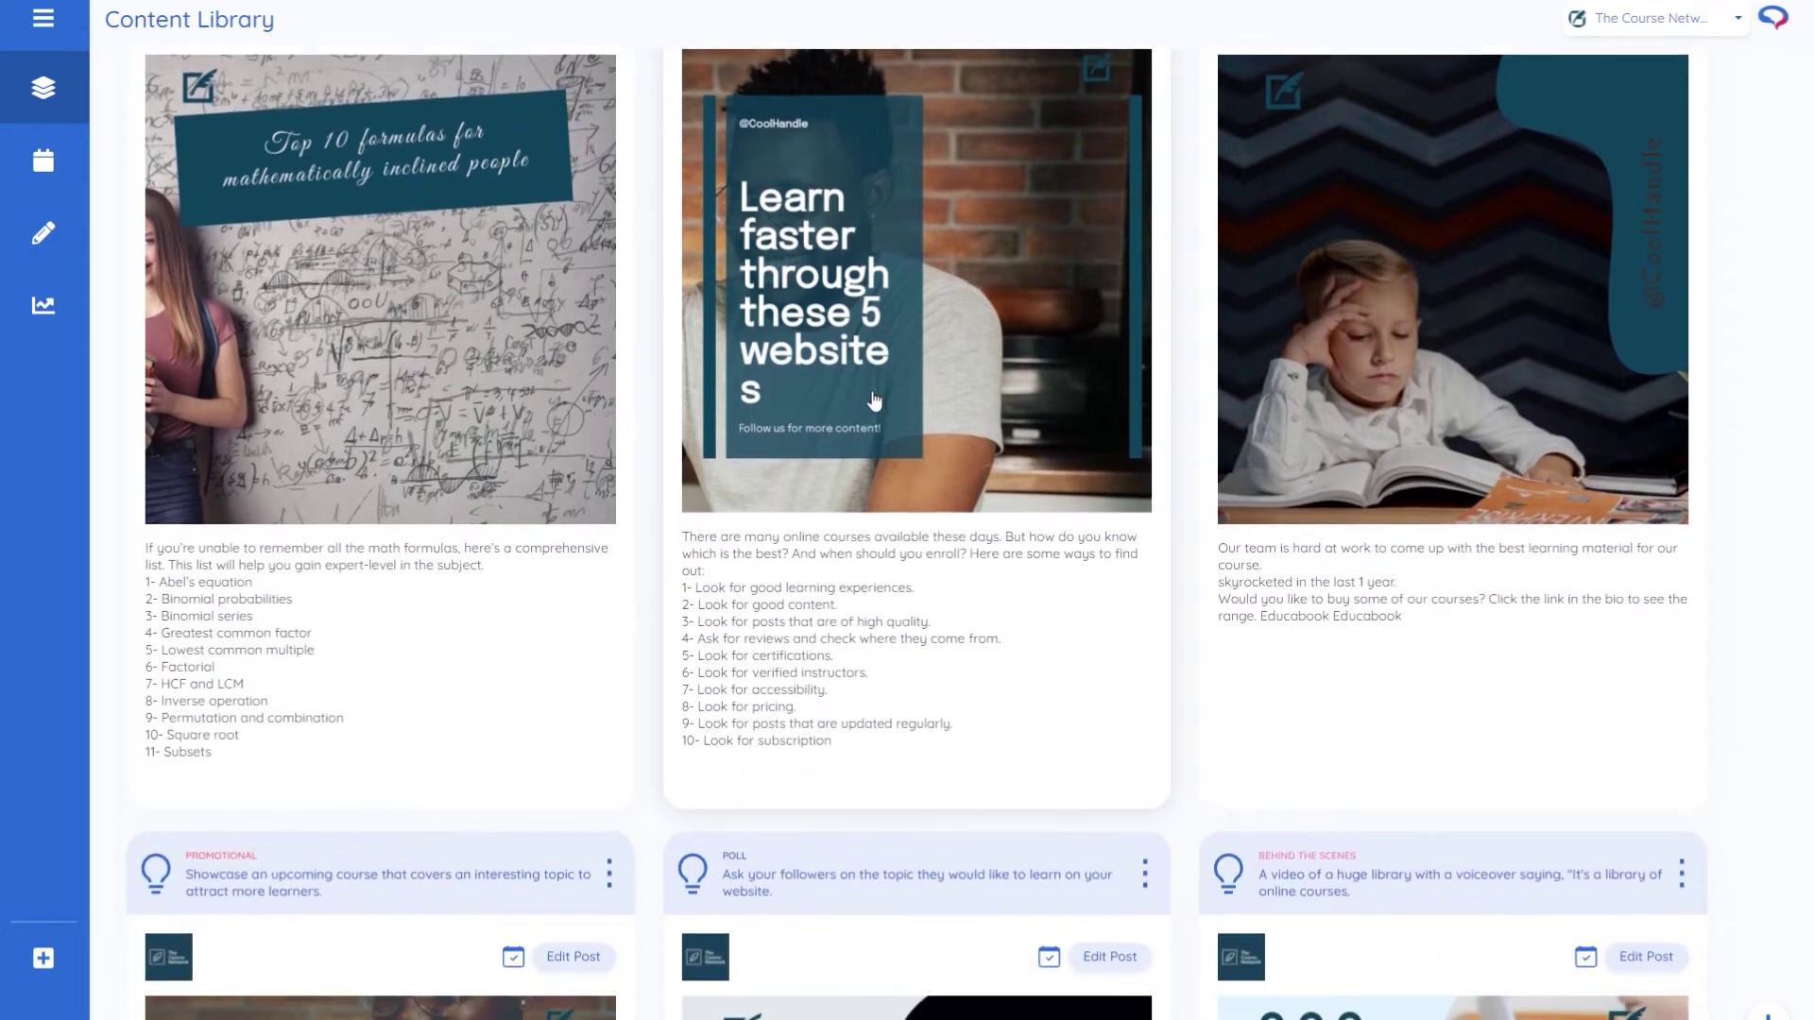
{"action": "scroll", "coordinate": [875, 401], "scroll_direction": "down", "scroll_amount": 8}
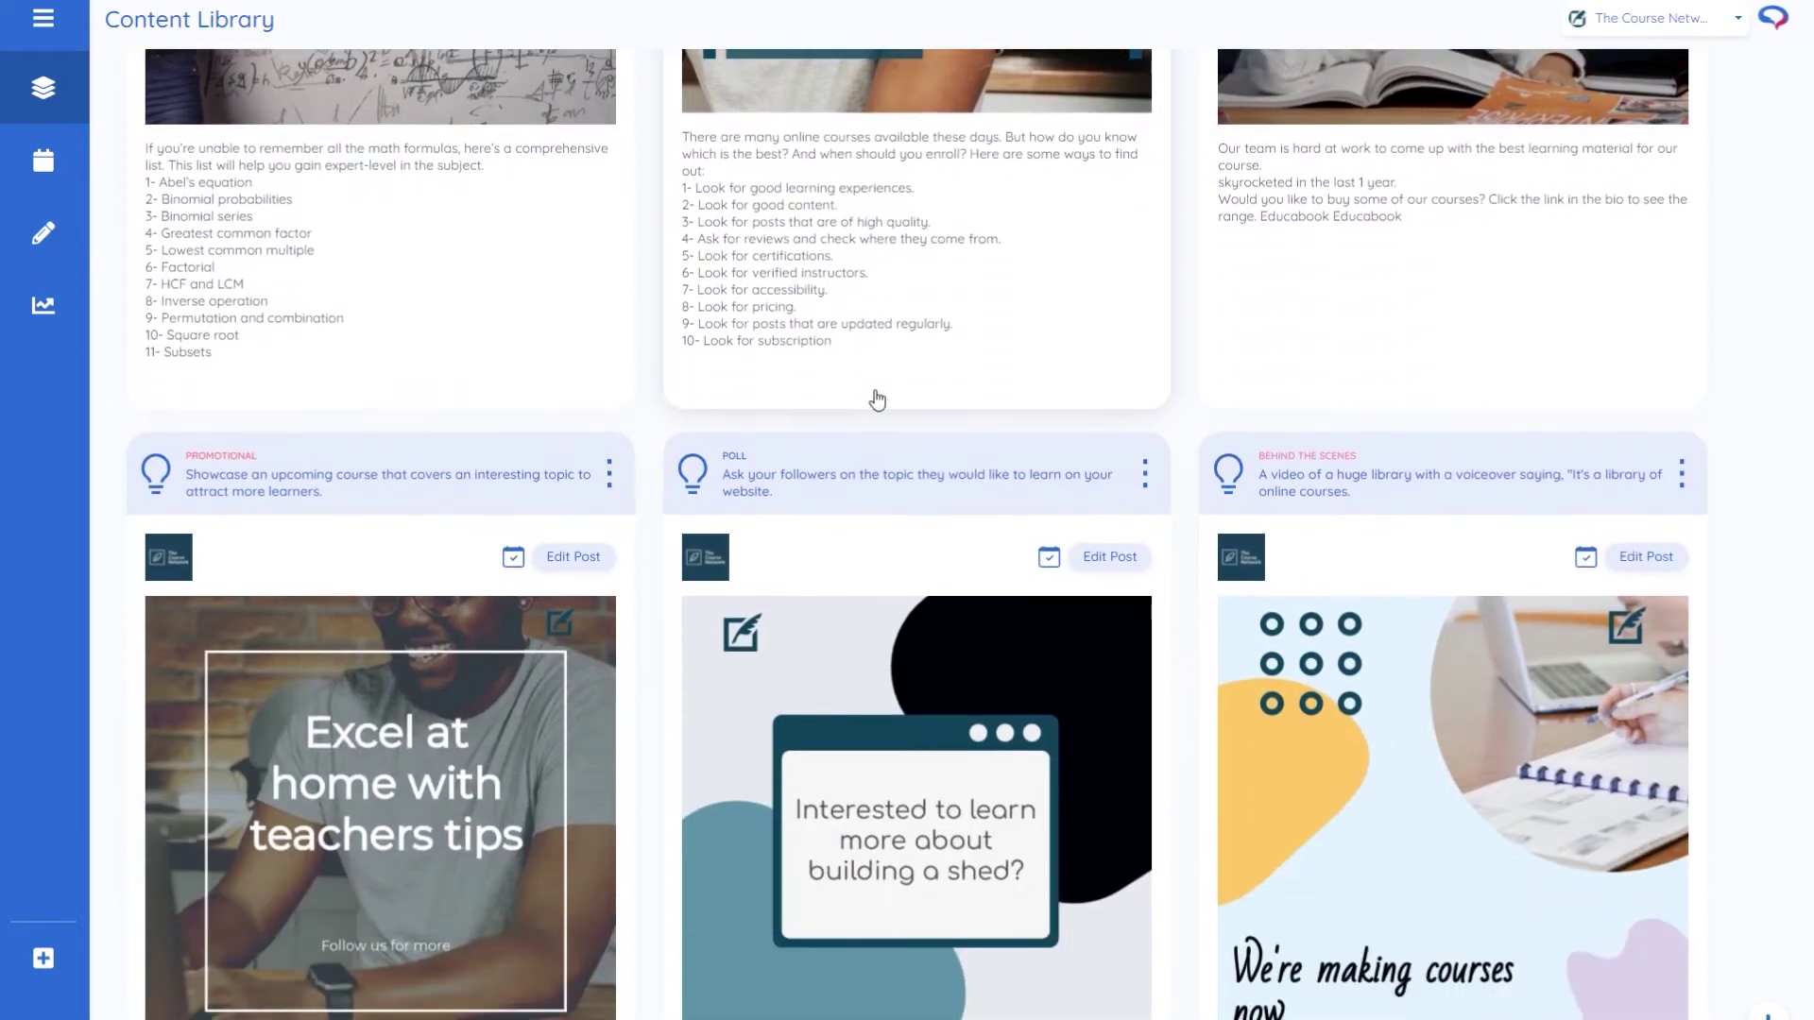
{"action": "scroll", "coordinate": [876, 400], "scroll_direction": "down", "scroll_amount": 10}
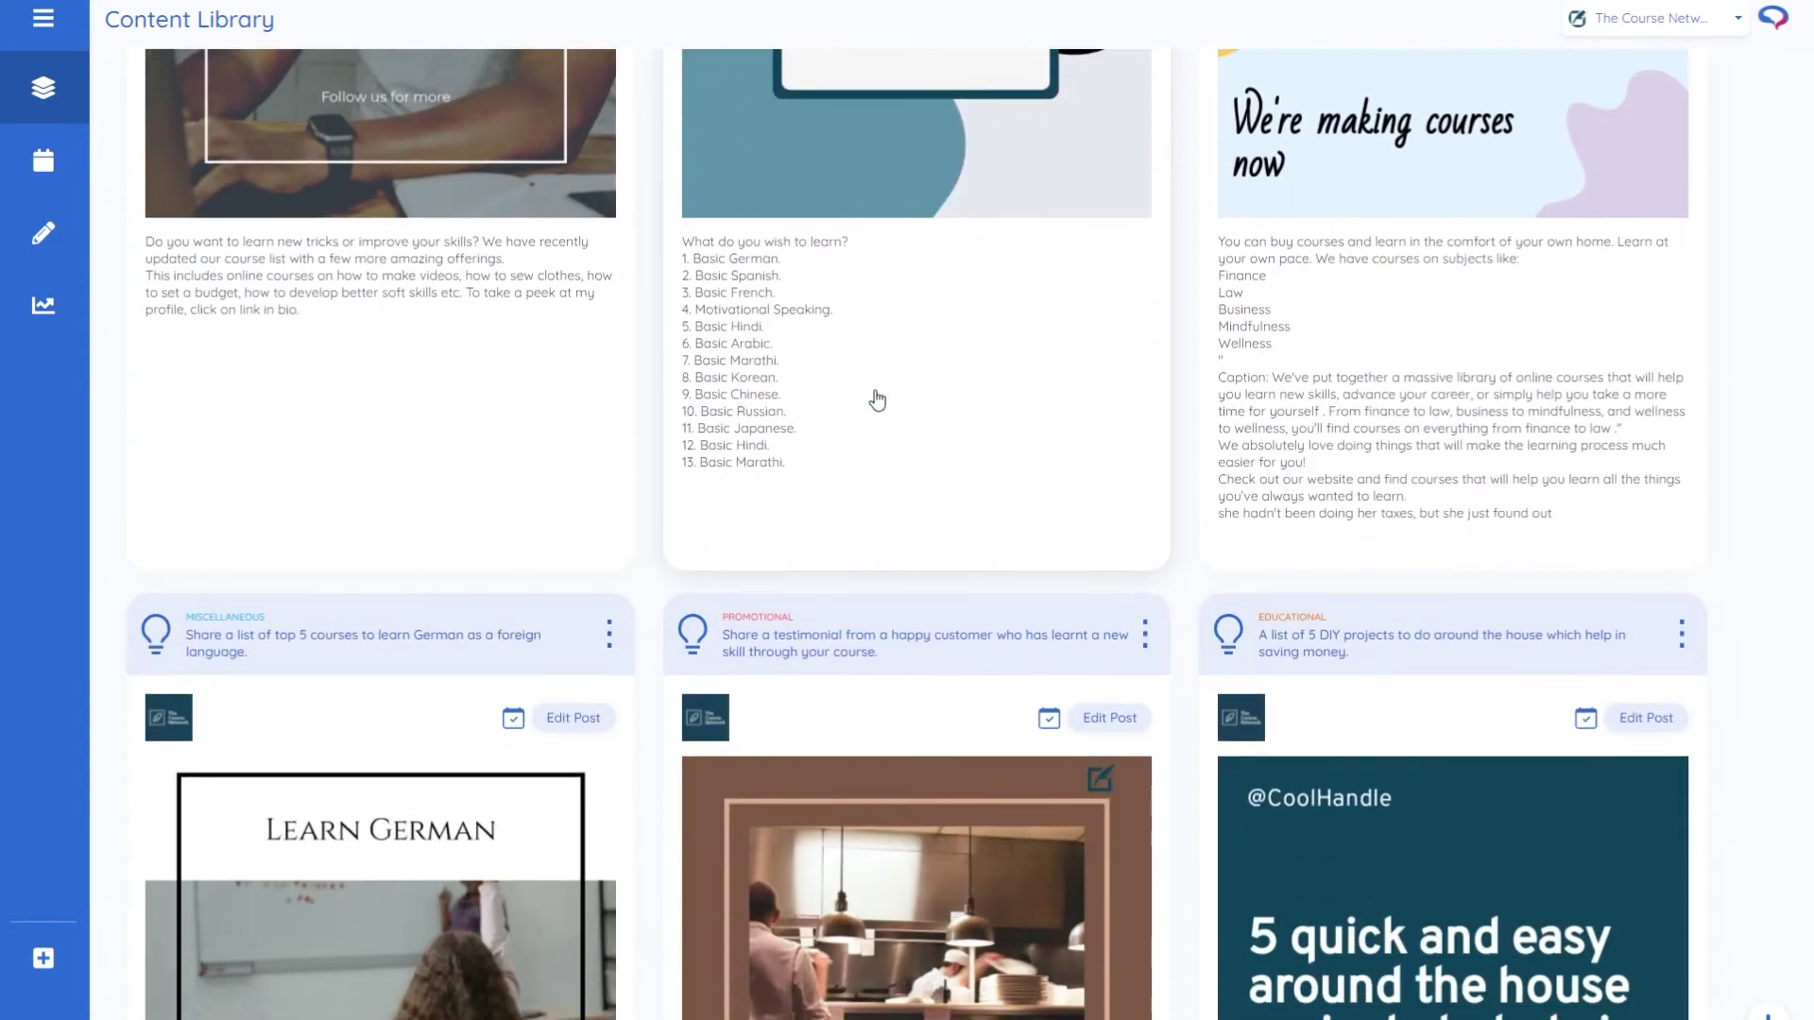
{"action": "scroll", "coordinate": [877, 400], "scroll_direction": "down", "scroll_amount": 18}
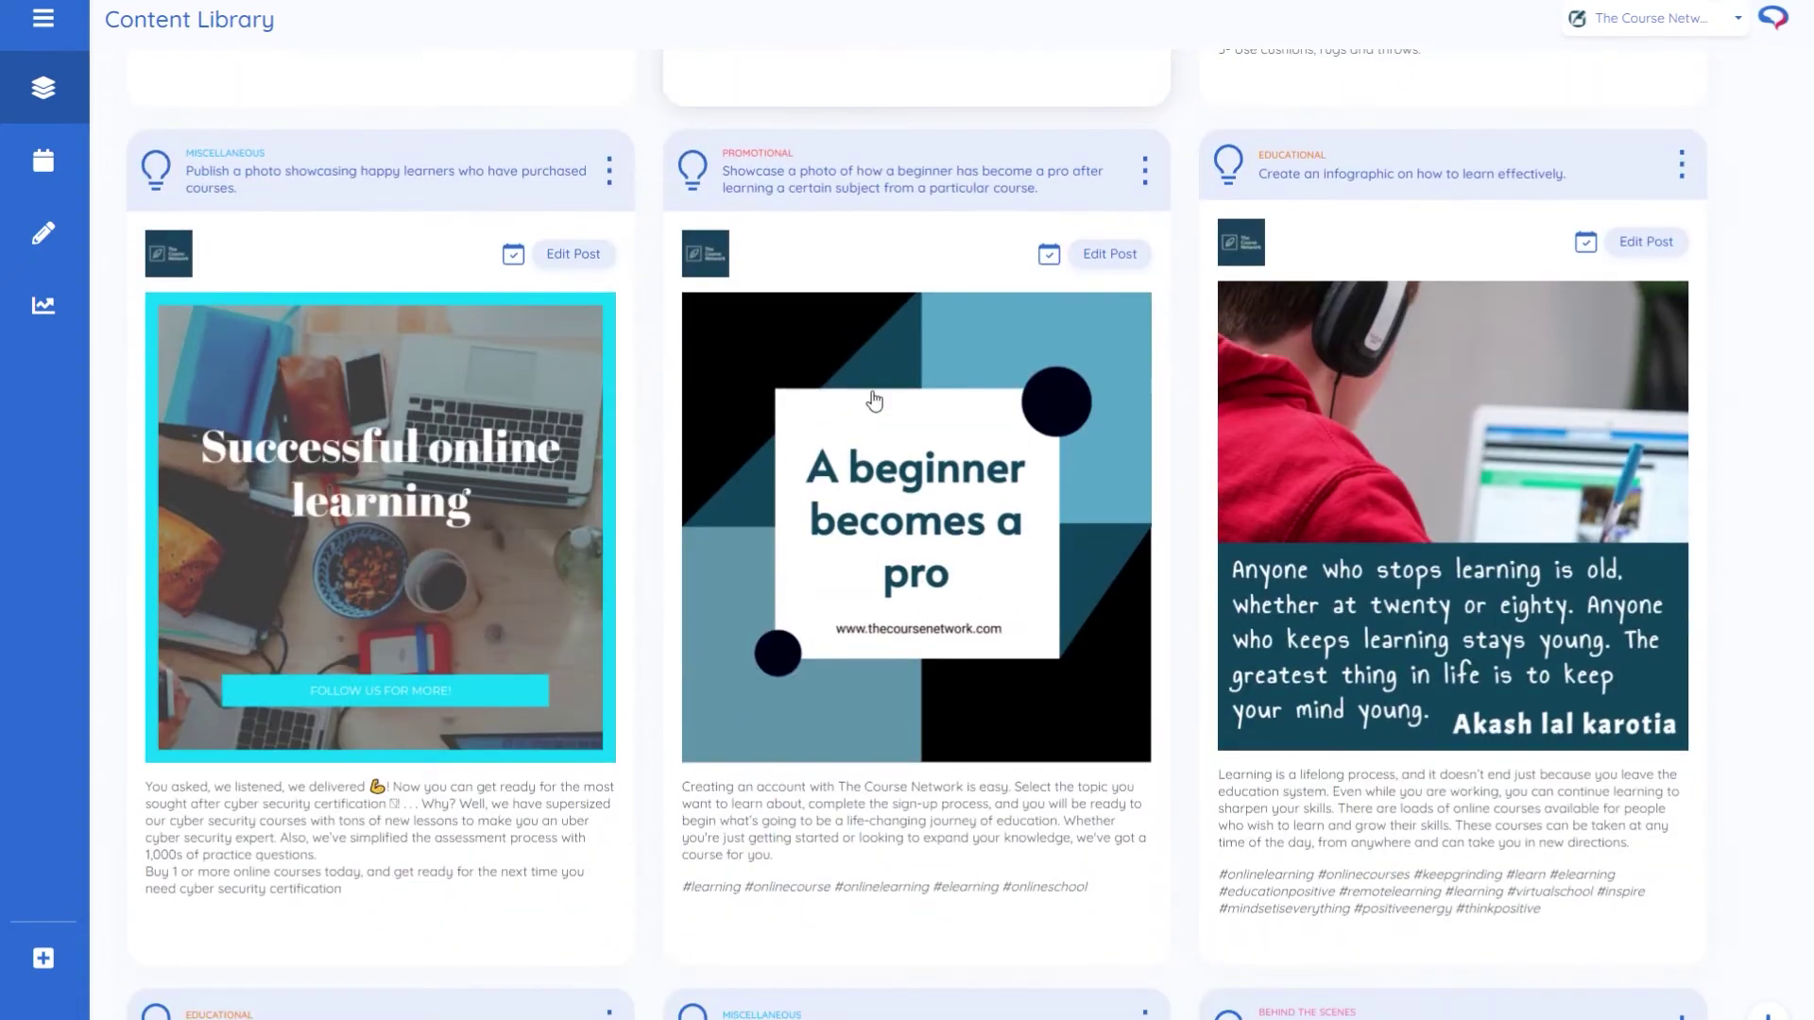
{"action": "scroll", "coordinate": [875, 401], "scroll_direction": "down", "scroll_amount": 14}
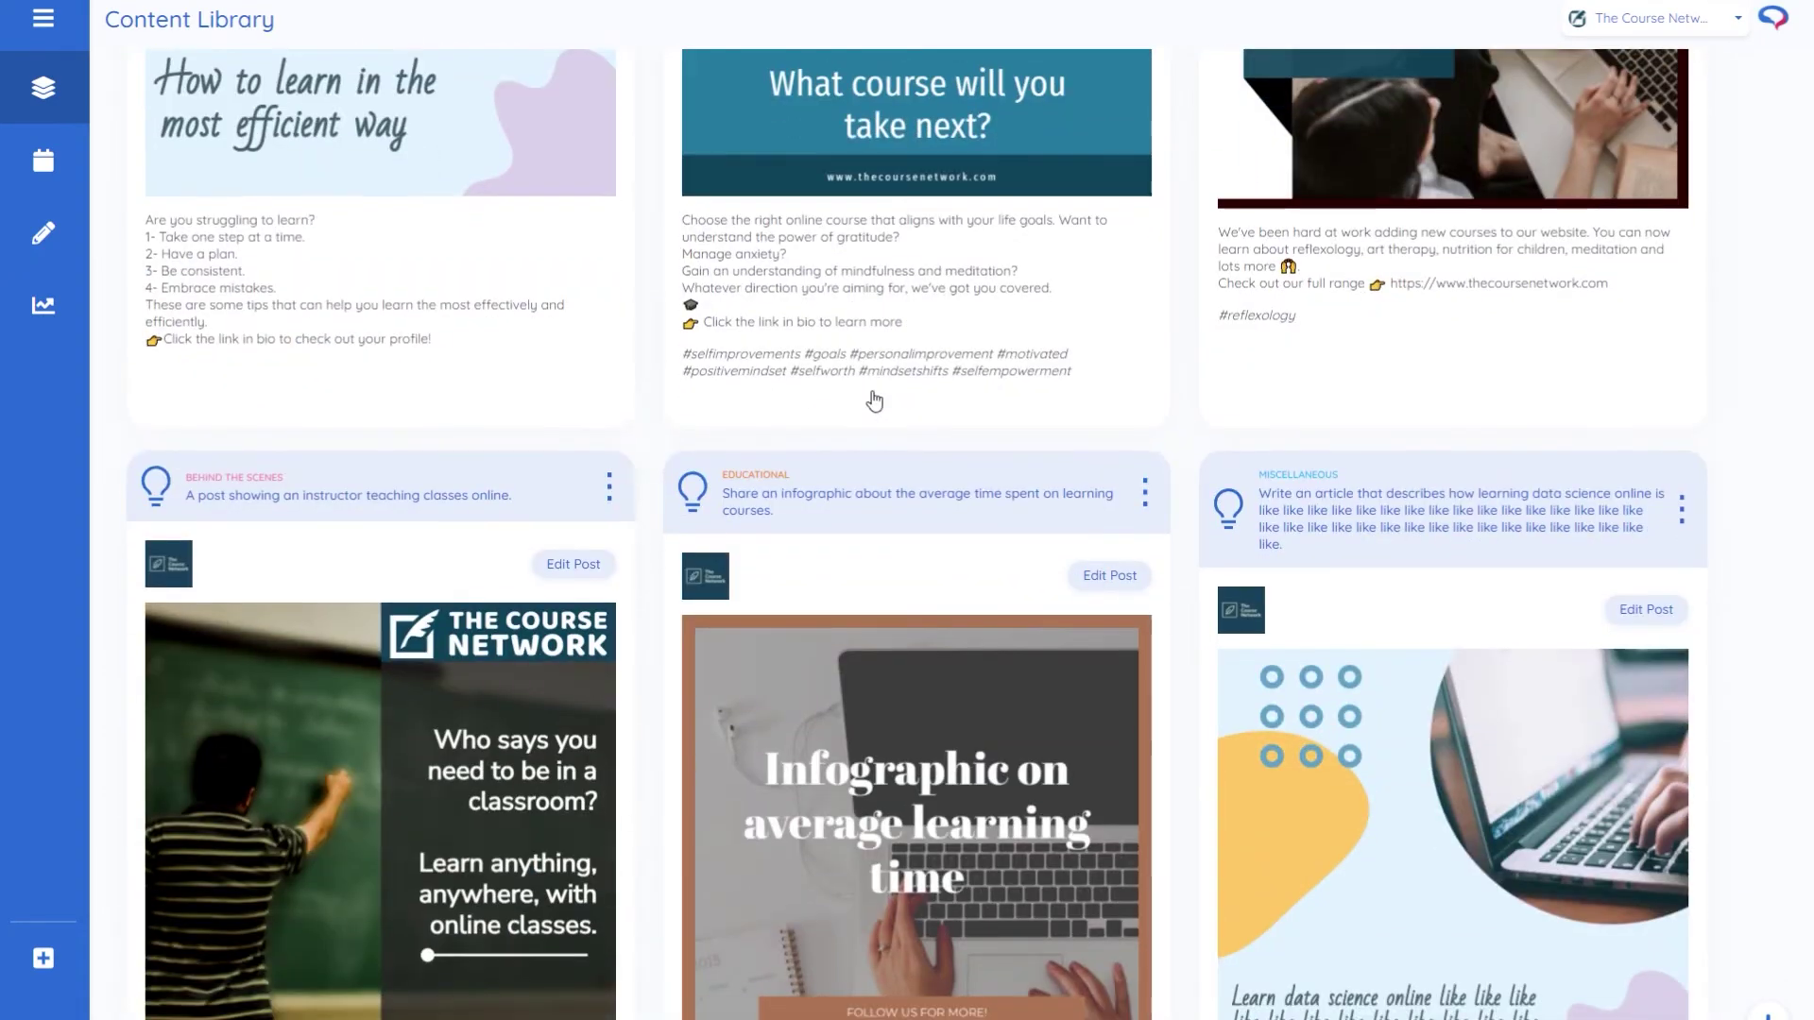
{"action": "scroll", "coordinate": [693, 556], "scroll_direction": "up", "scroll_amount": 1}
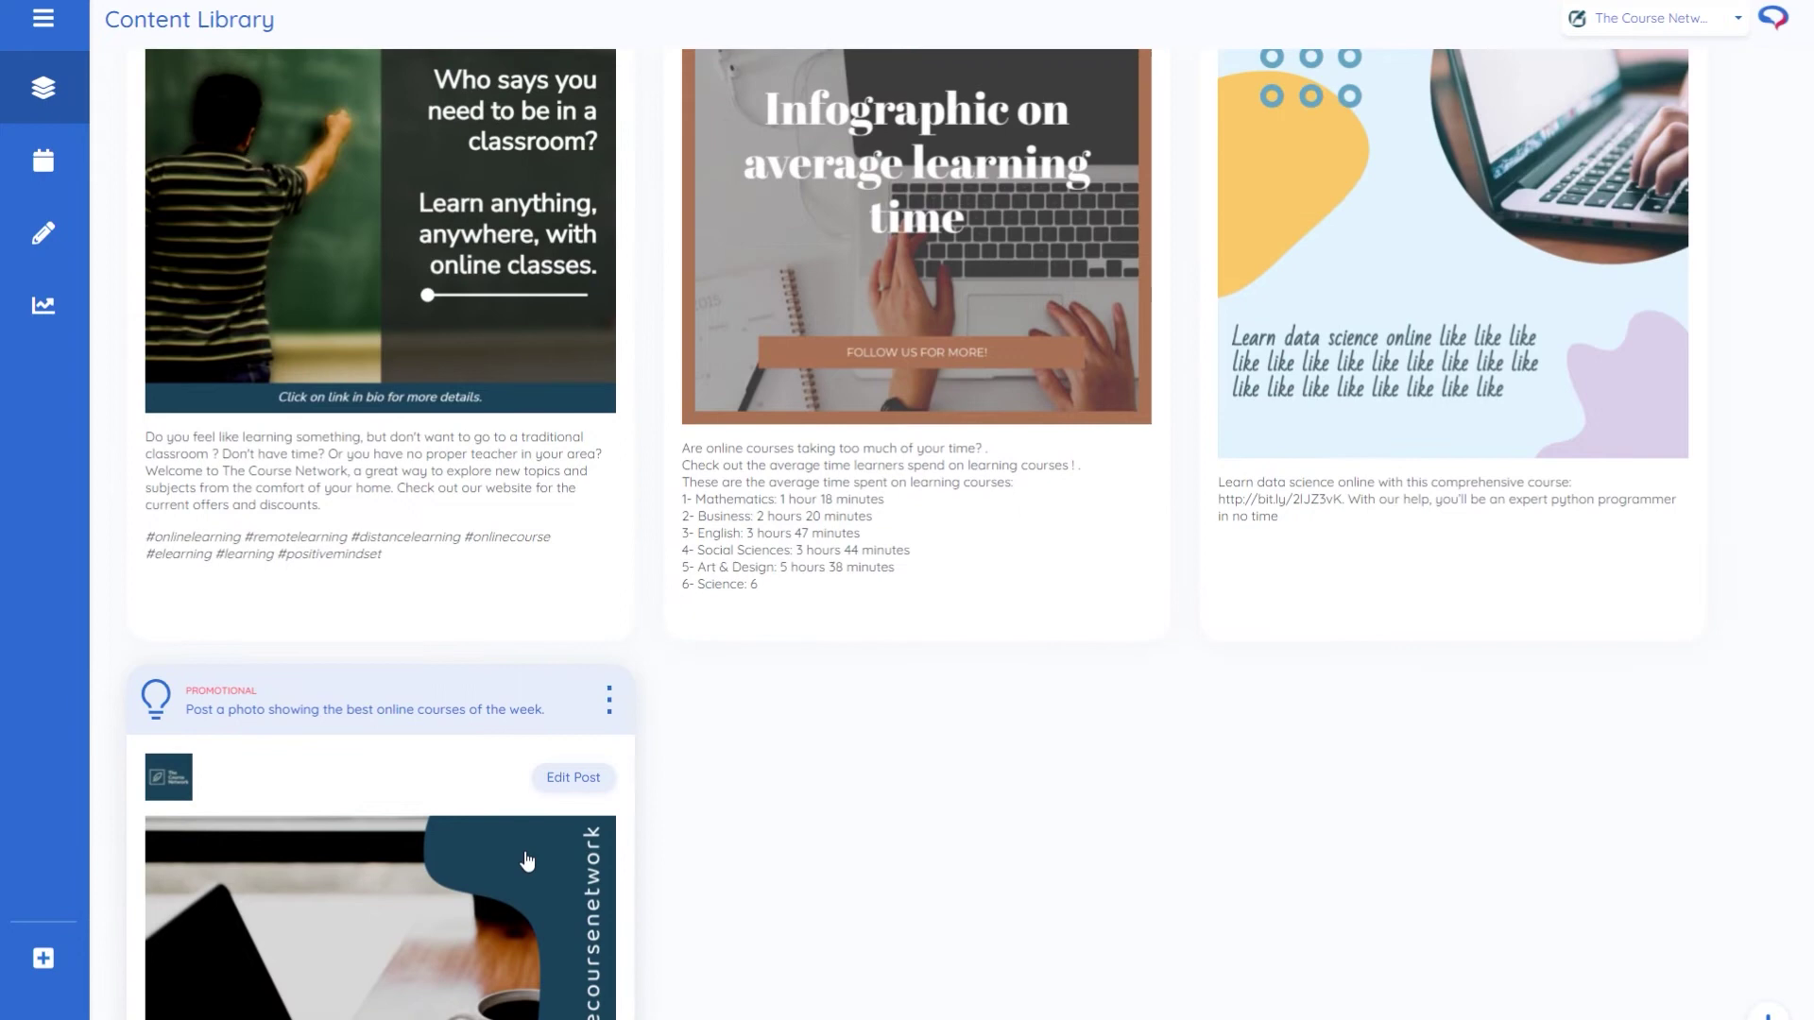
{"action": "scroll", "coordinate": [498, 912], "scroll_direction": "up", "scroll_amount": 3}
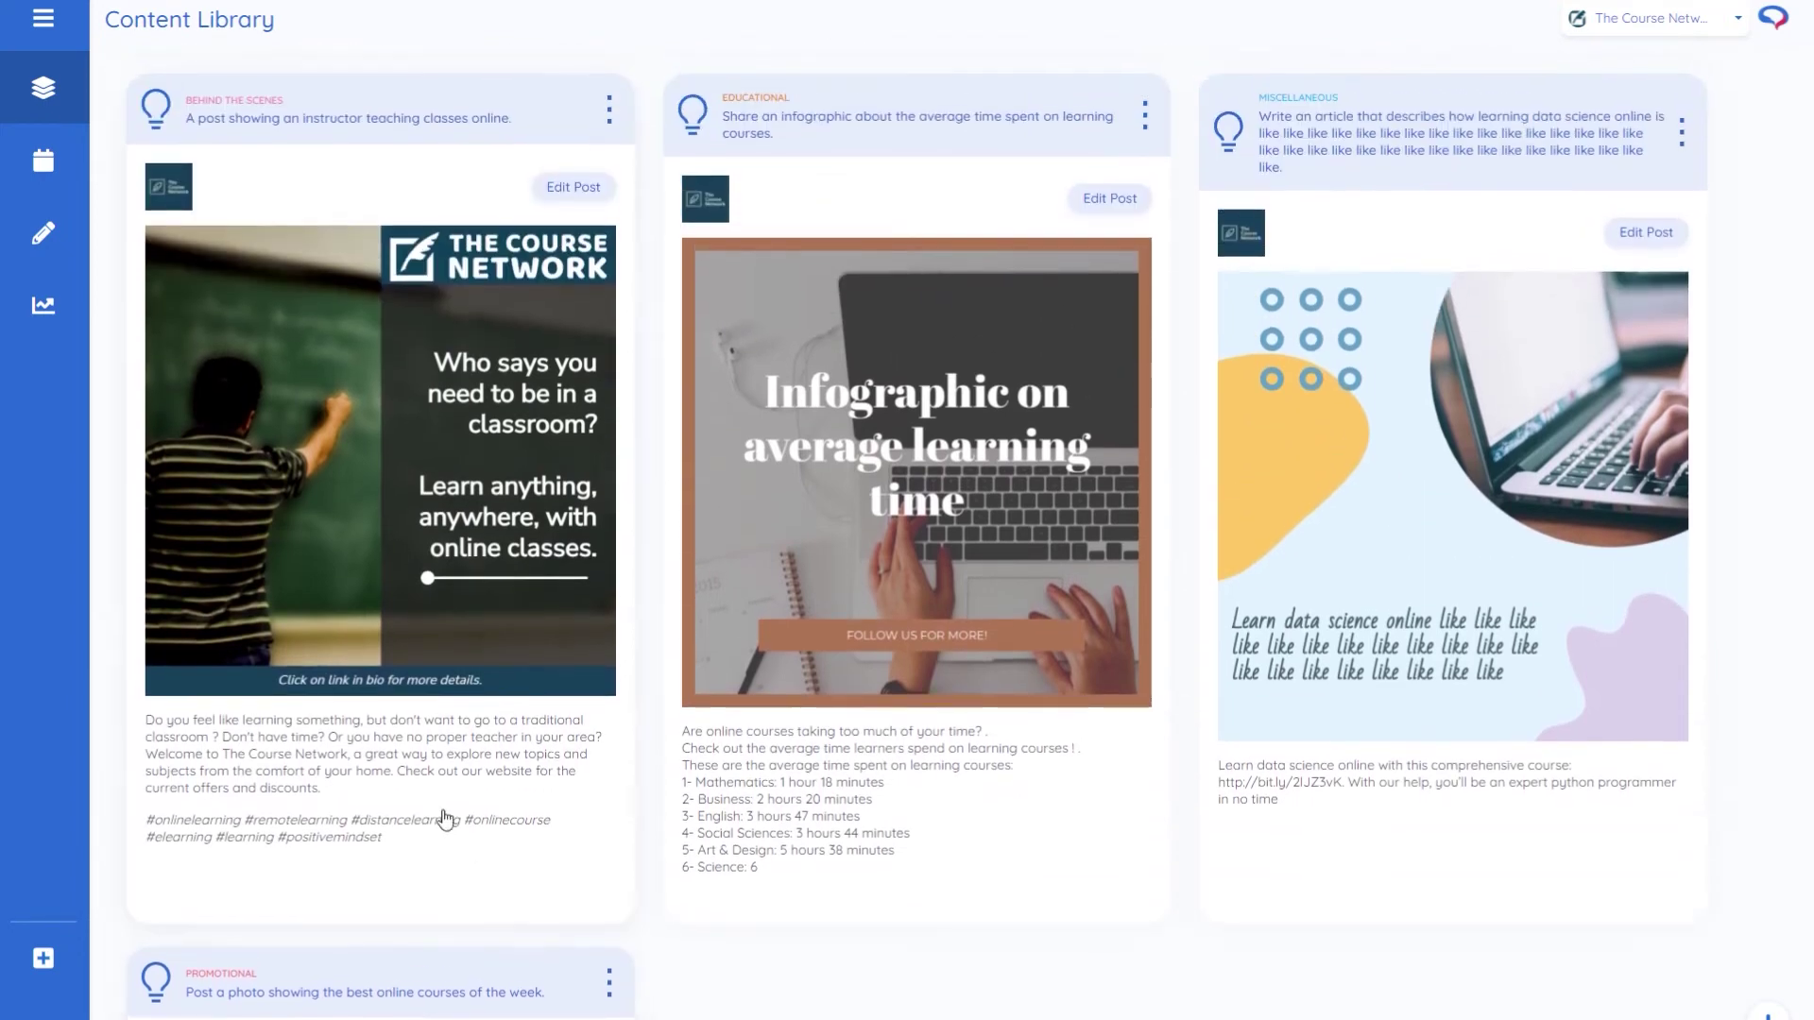
{"action": "scroll", "coordinate": [526, 416], "scroll_direction": "up", "scroll_amount": 1}
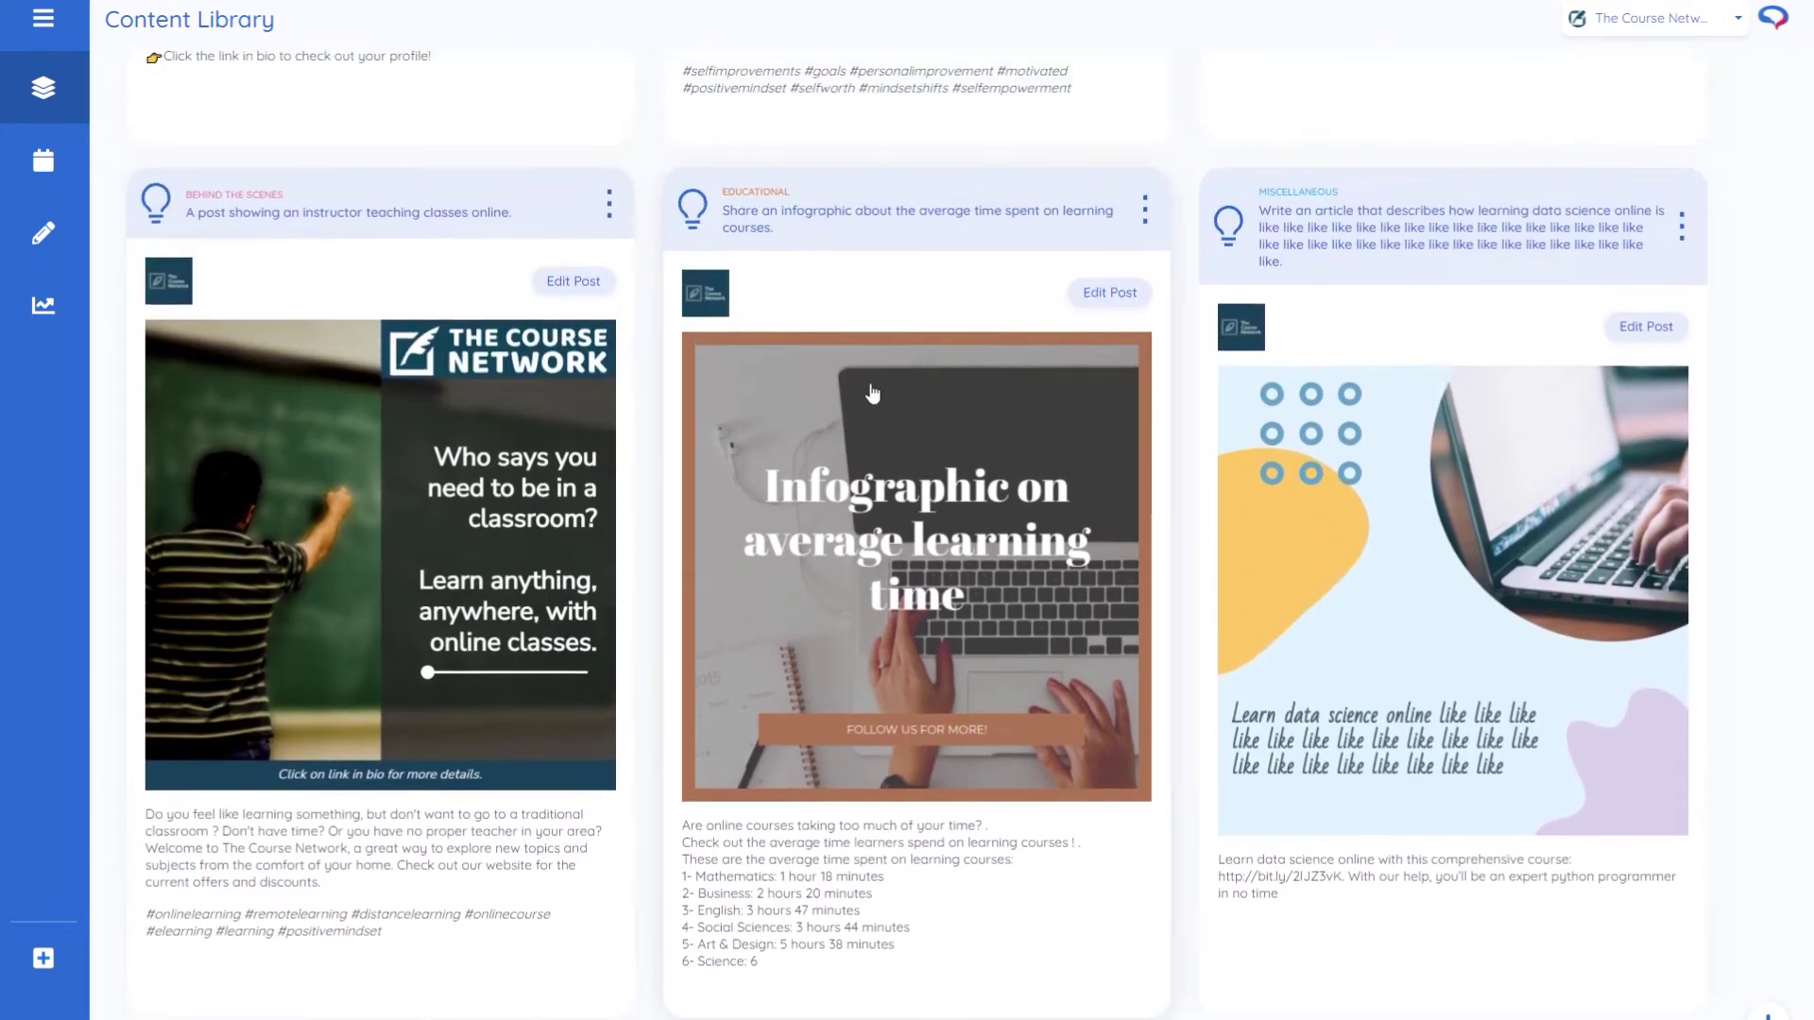
{"action": "scroll", "coordinate": [1086, 633], "scroll_direction": "up", "scroll_amount": 4}
{"action": "scroll", "coordinate": [1096, 638], "scroll_direction": "up", "scroll_amount": 7}
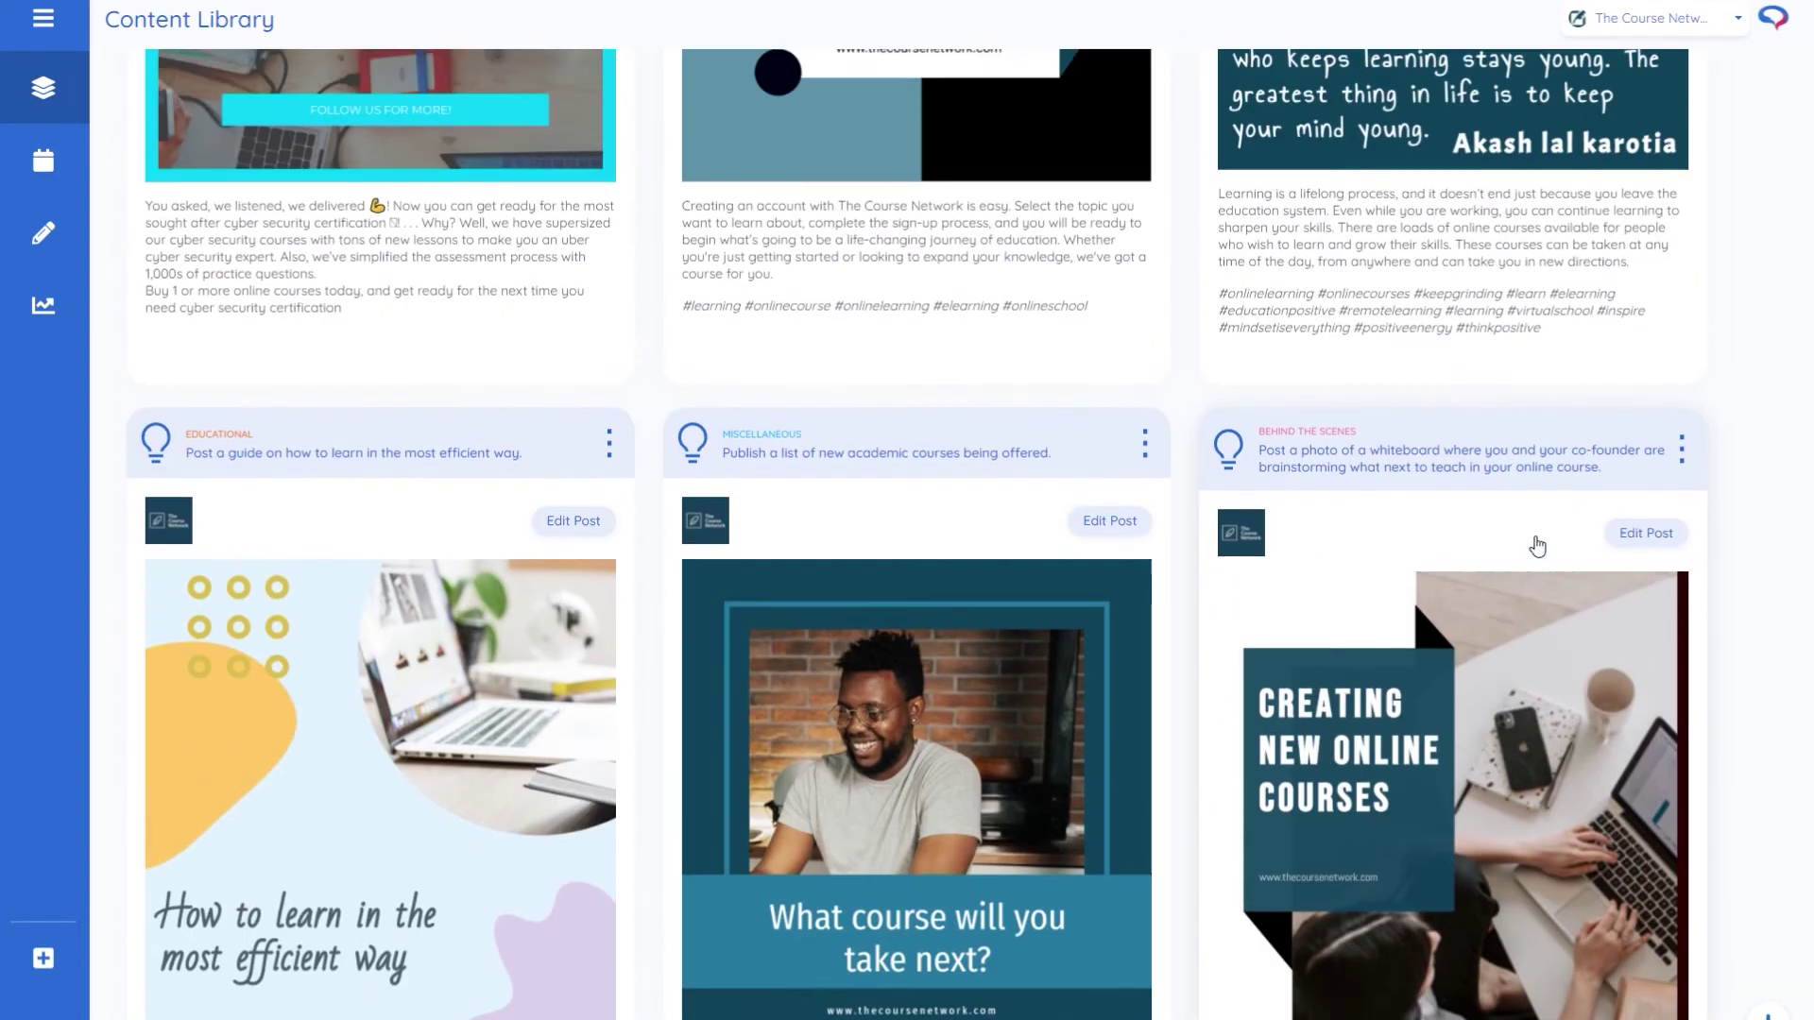
{"action": "scroll", "coordinate": [1455, 344], "scroll_direction": "up", "scroll_amount": 1}
{"action": "scroll", "coordinate": [1337, 595], "scroll_direction": "up", "scroll_amount": 4}
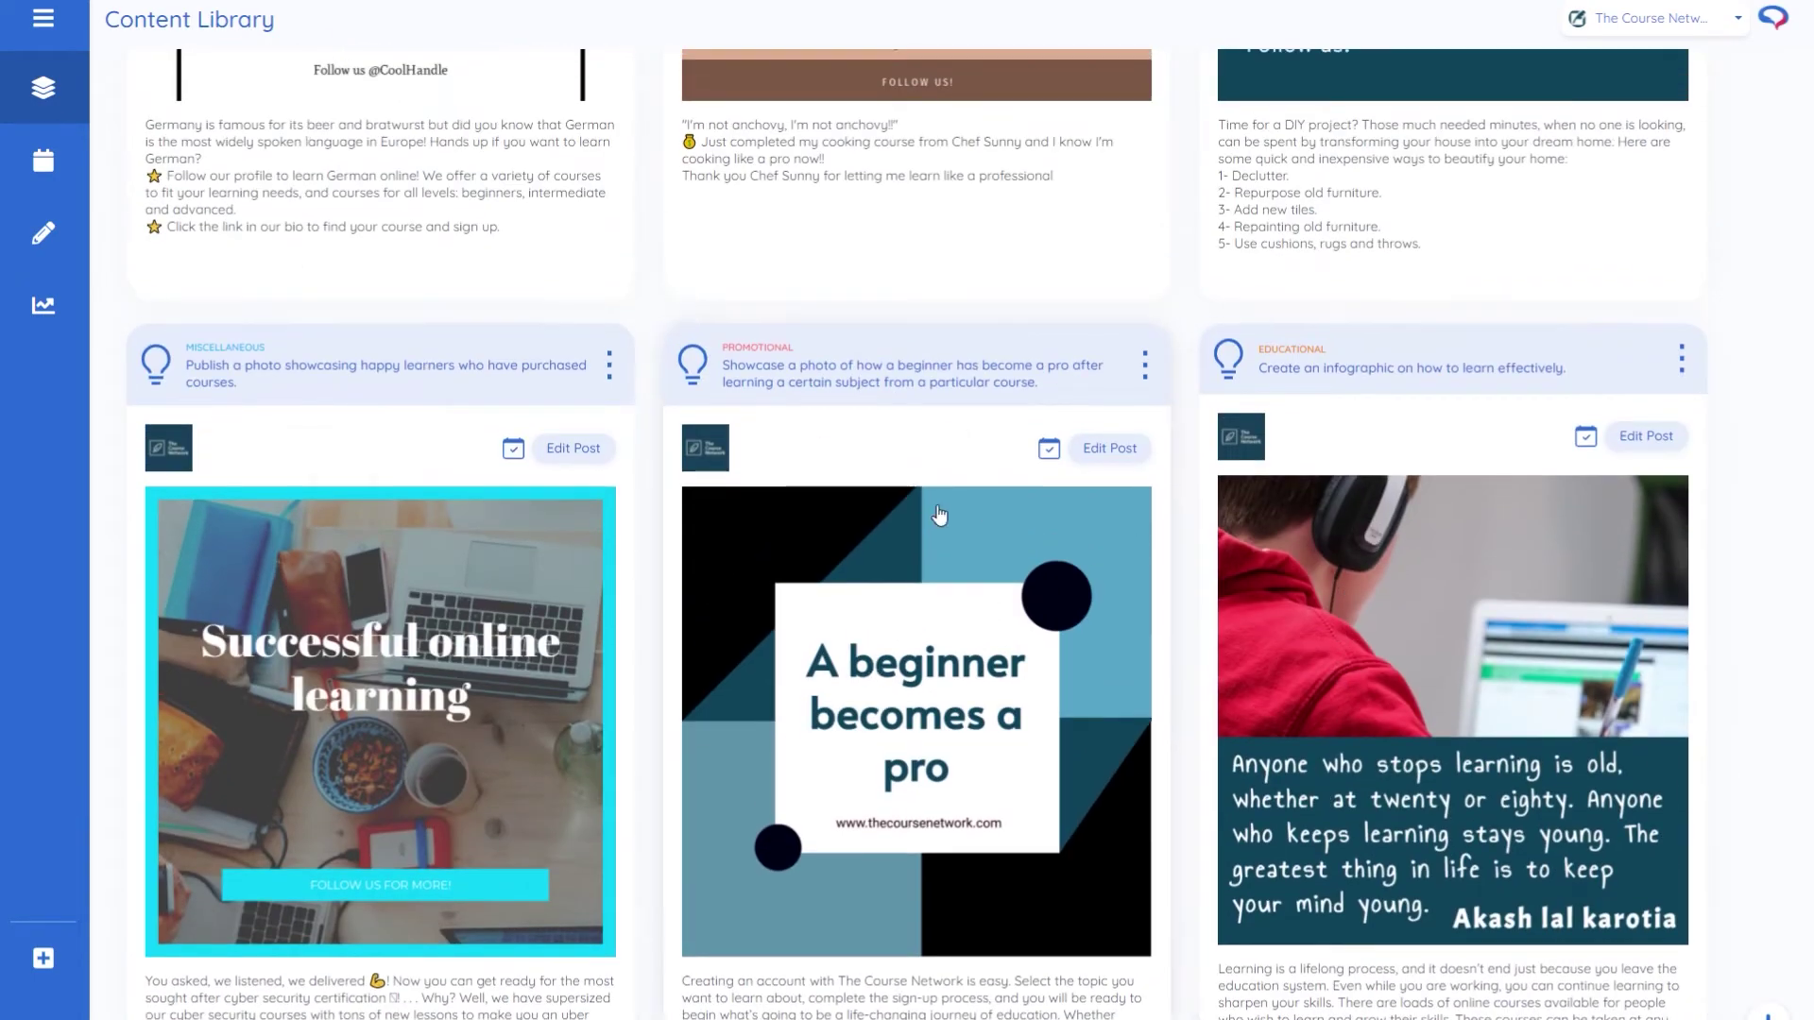
{"action": "scroll", "coordinate": [1653, 346], "scroll_direction": "up", "scroll_amount": 6}
{"action": "mouse_move", "coordinate": [56, 238]}
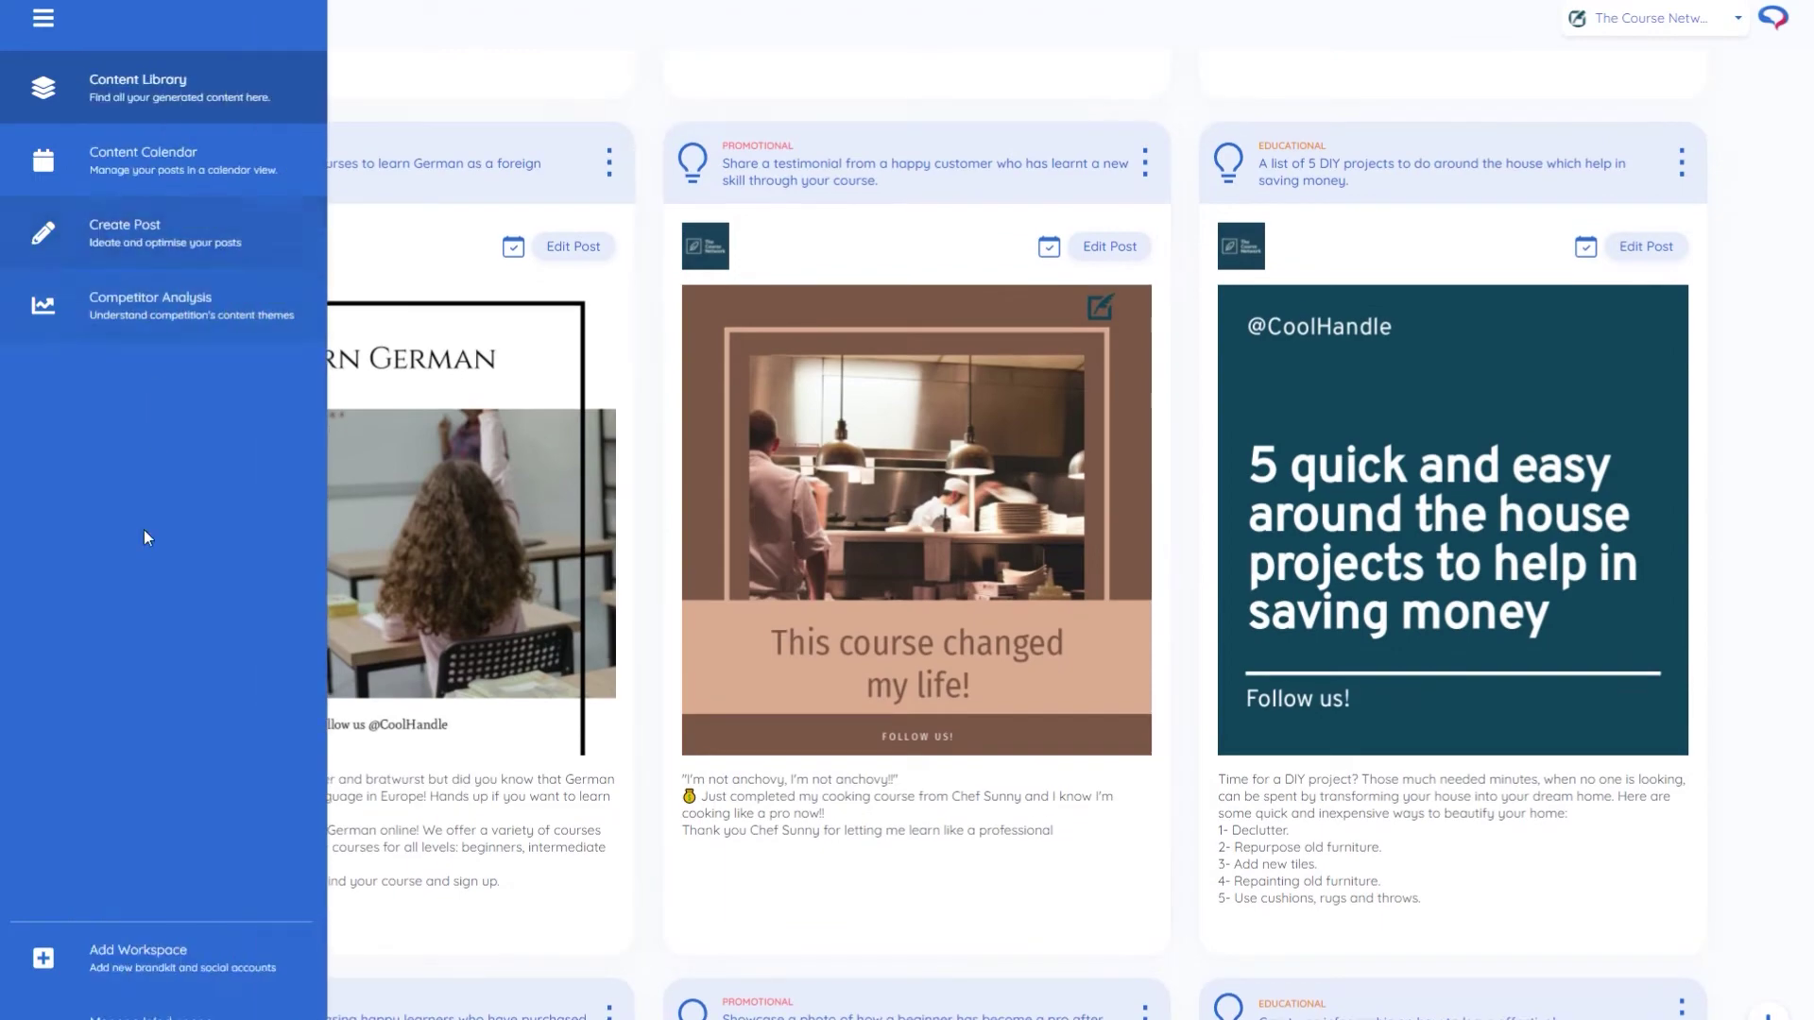
{"action": "left_click", "coordinate": [142, 1013]}
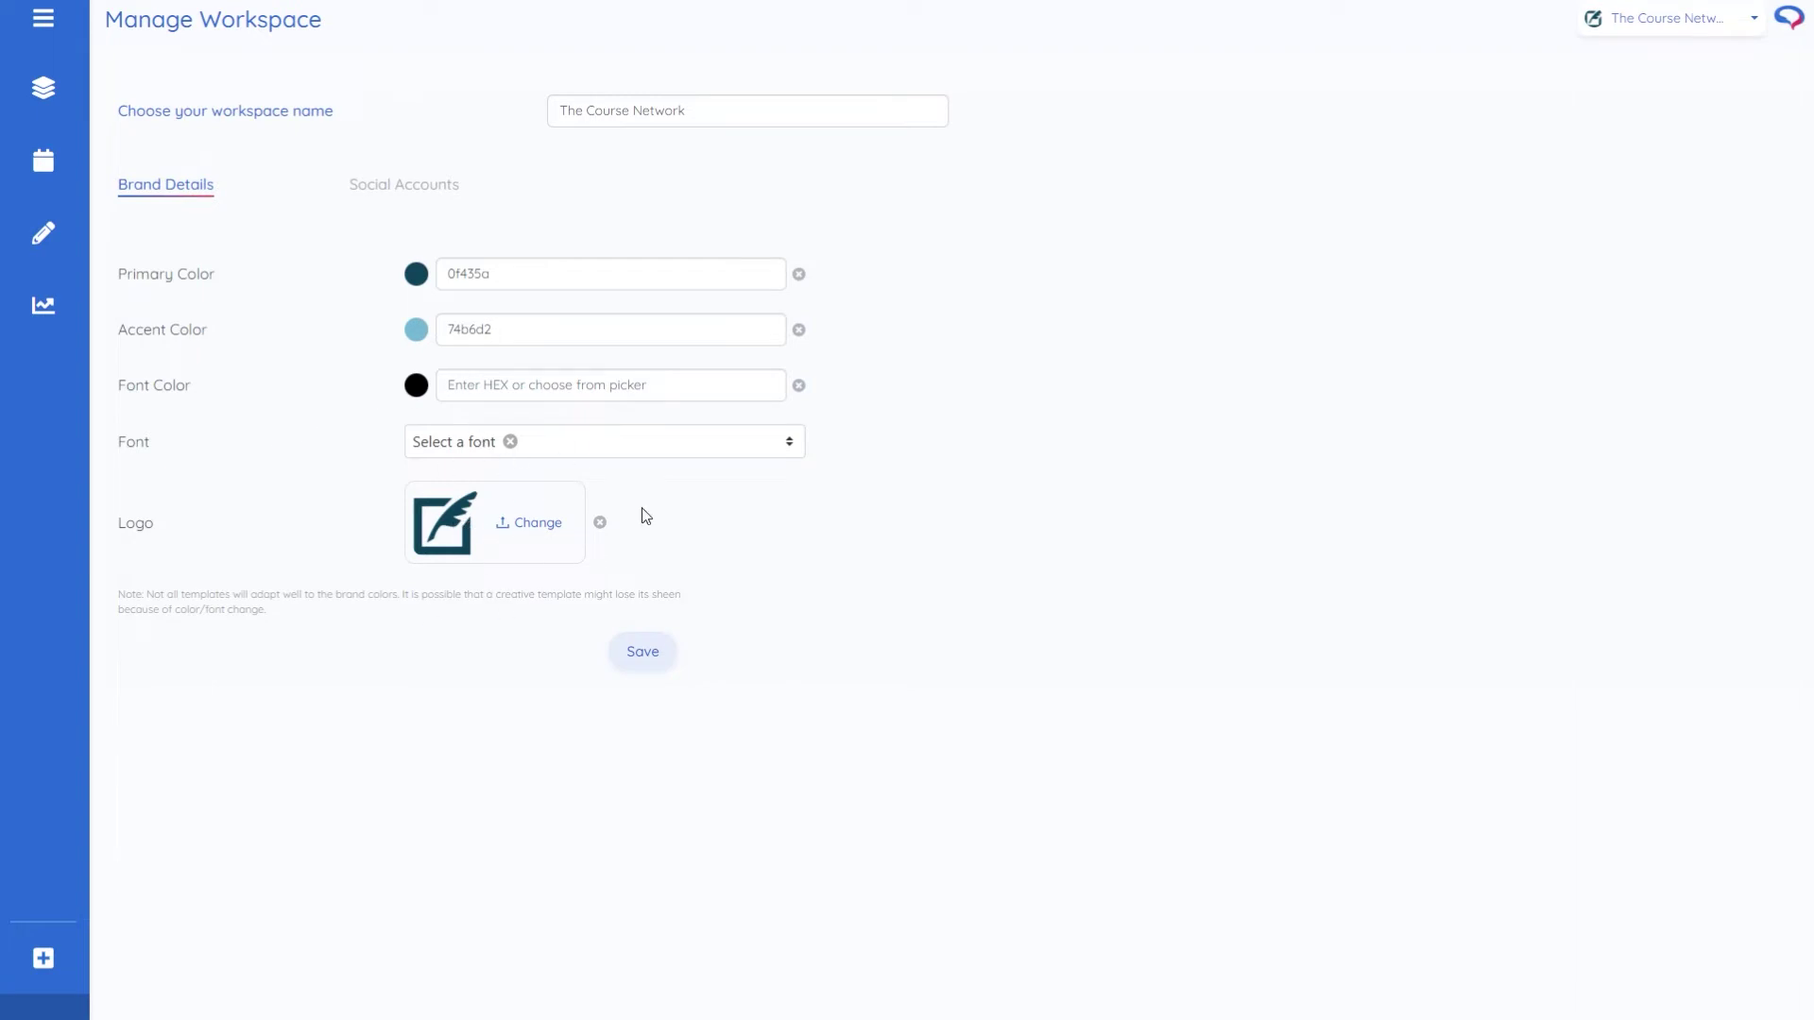
- Return to the Content Library after reviewing The Course Network's brand colours and logo
{"action": "left_click", "coordinate": [45, 94]}
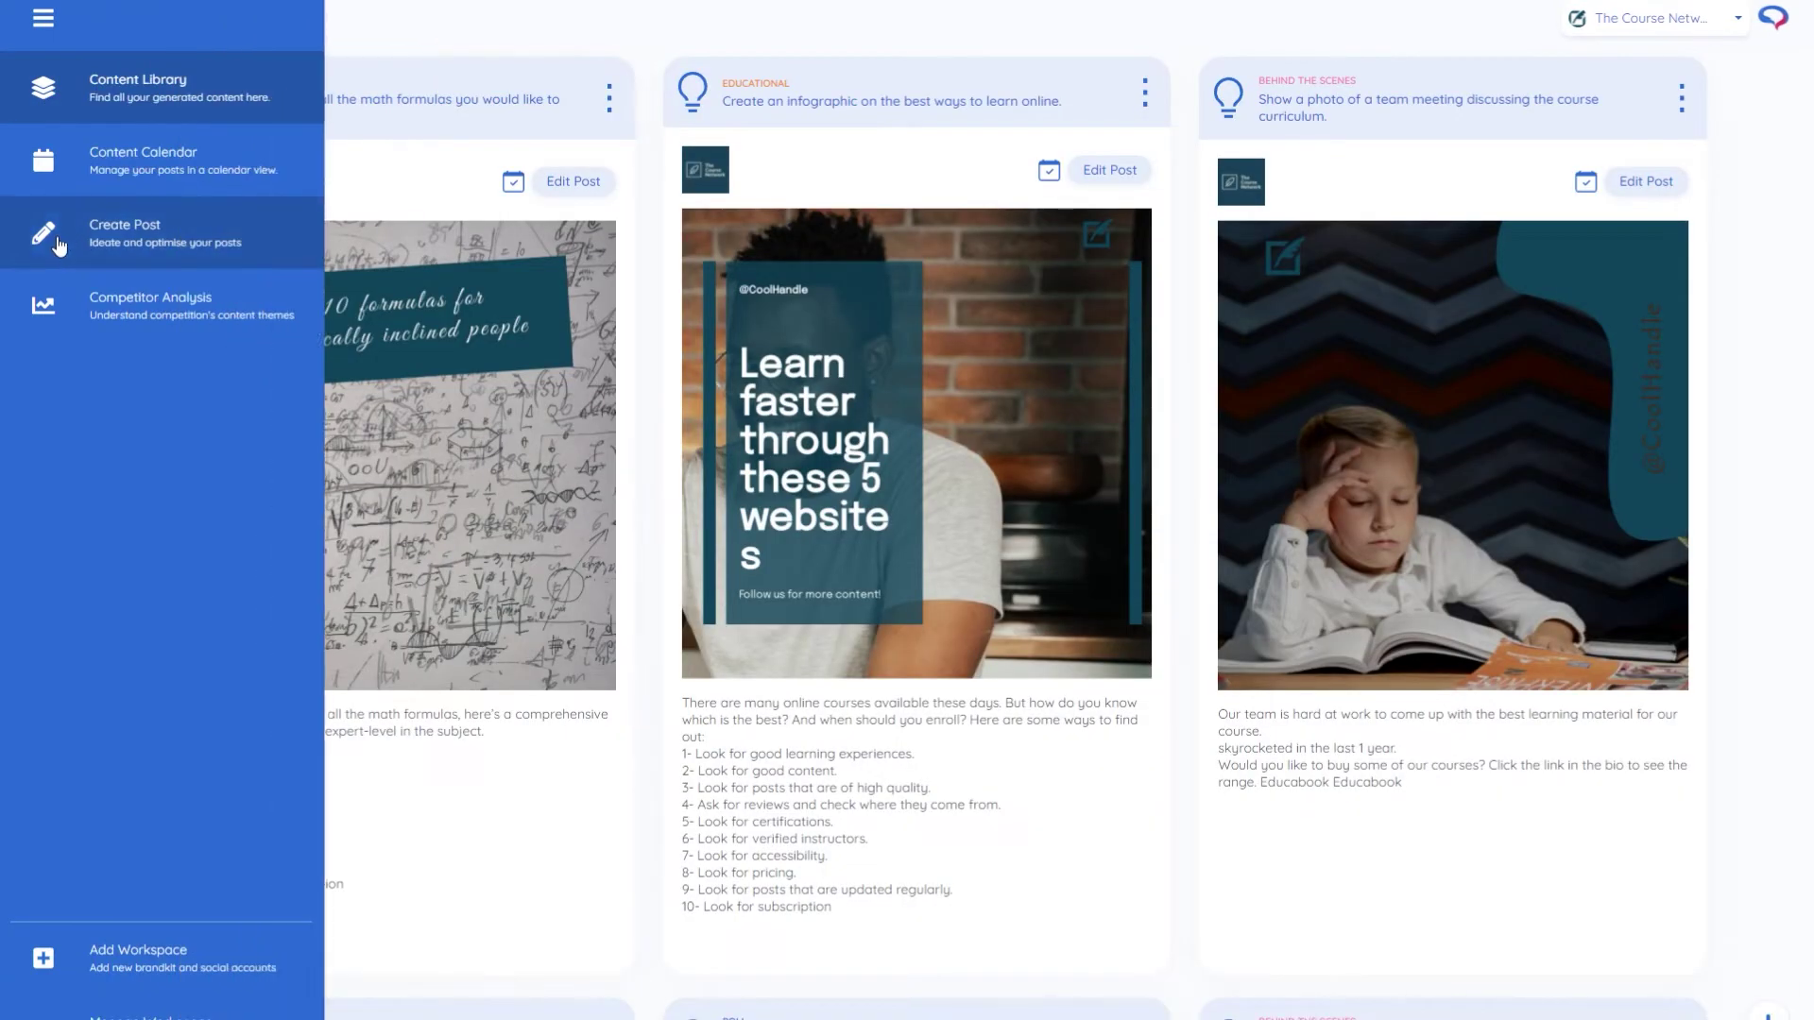
- Reload the Content Library grid from the top via the sidebar entry
{"action": "left_click", "coordinate": [63, 244]}
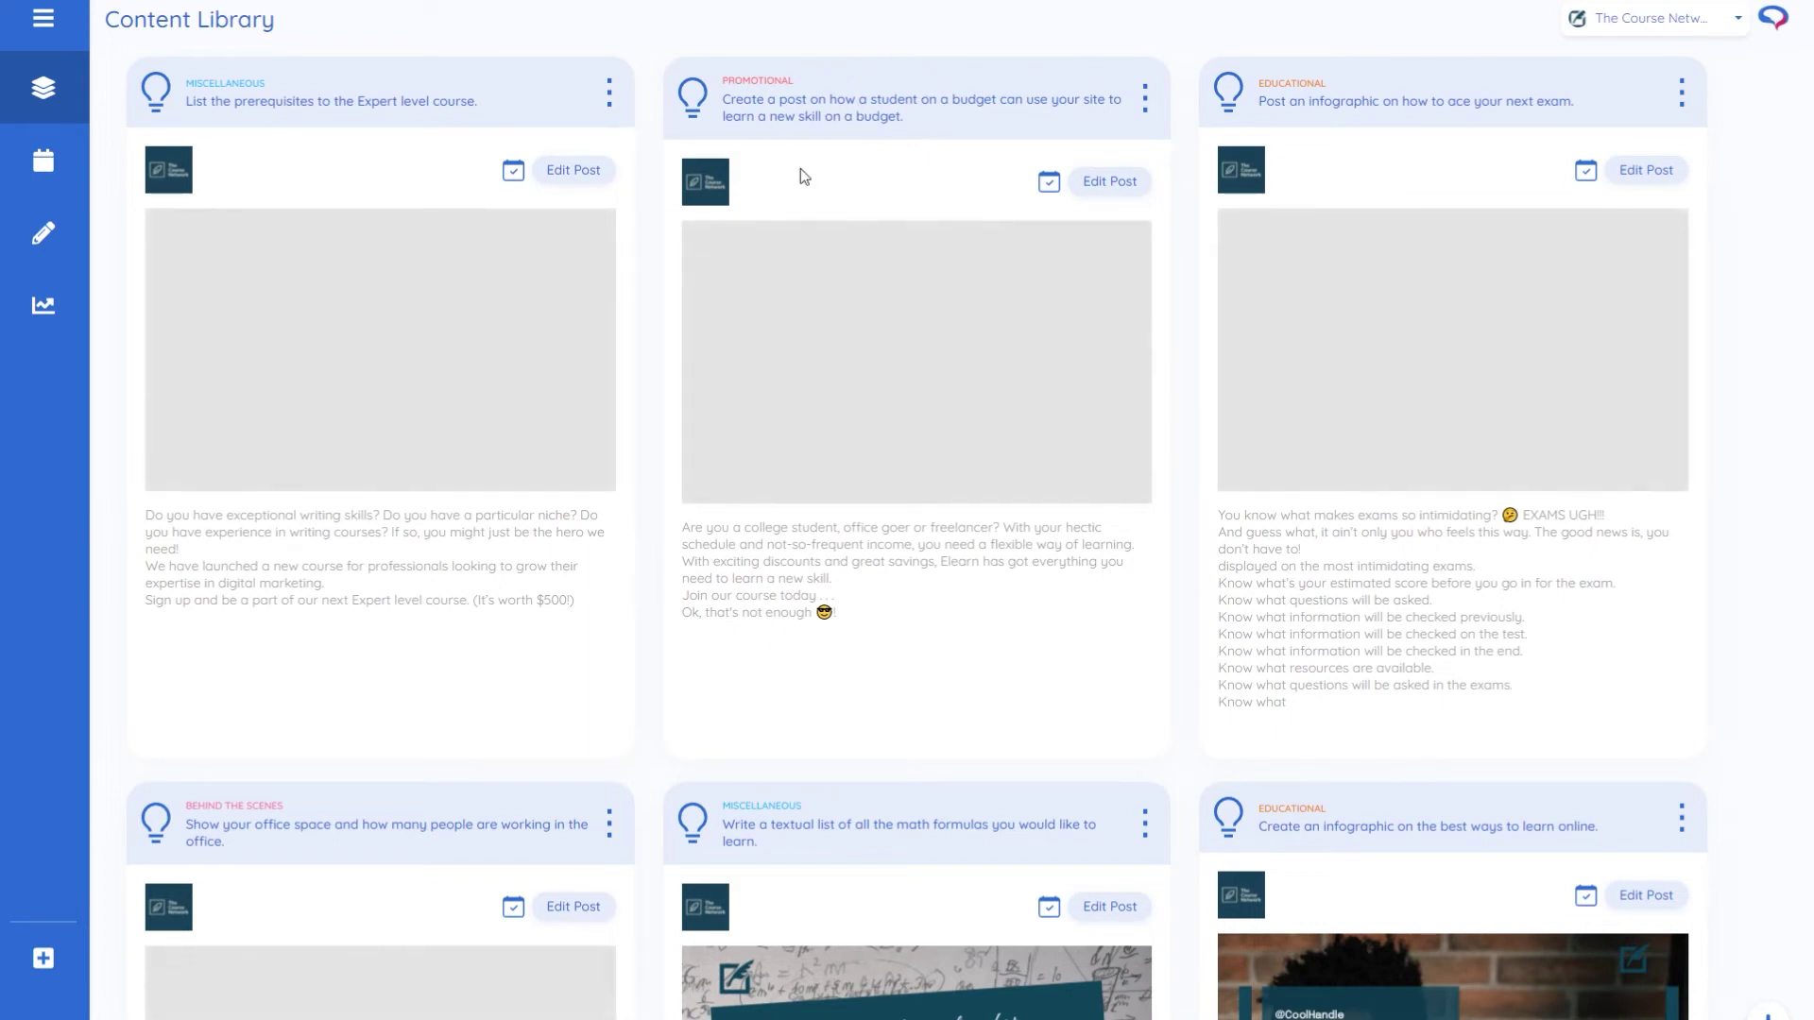
{"action": "scroll", "coordinate": [785, 333], "scroll_direction": "down", "scroll_amount": 7}
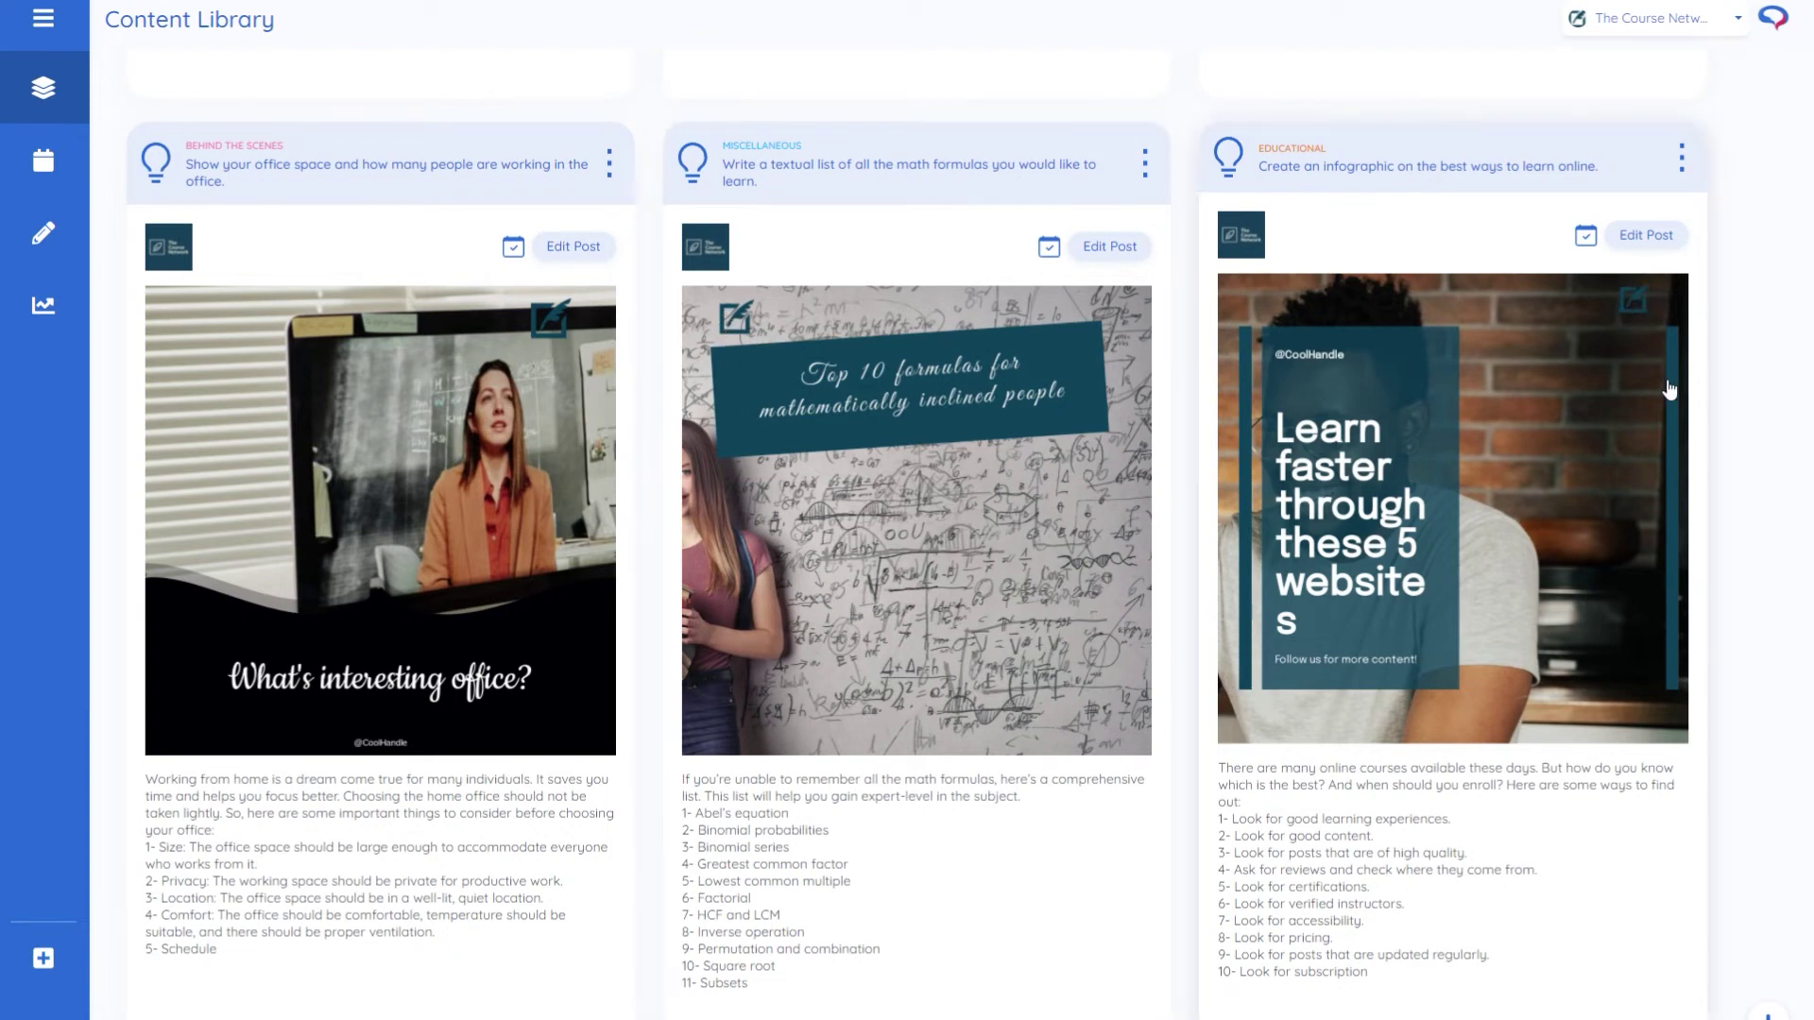
{"action": "scroll", "coordinate": [1669, 389], "scroll_direction": "down", "scroll_amount": 1}
{"action": "scroll", "coordinate": [753, 405], "scroll_direction": "up", "scroll_amount": 2}
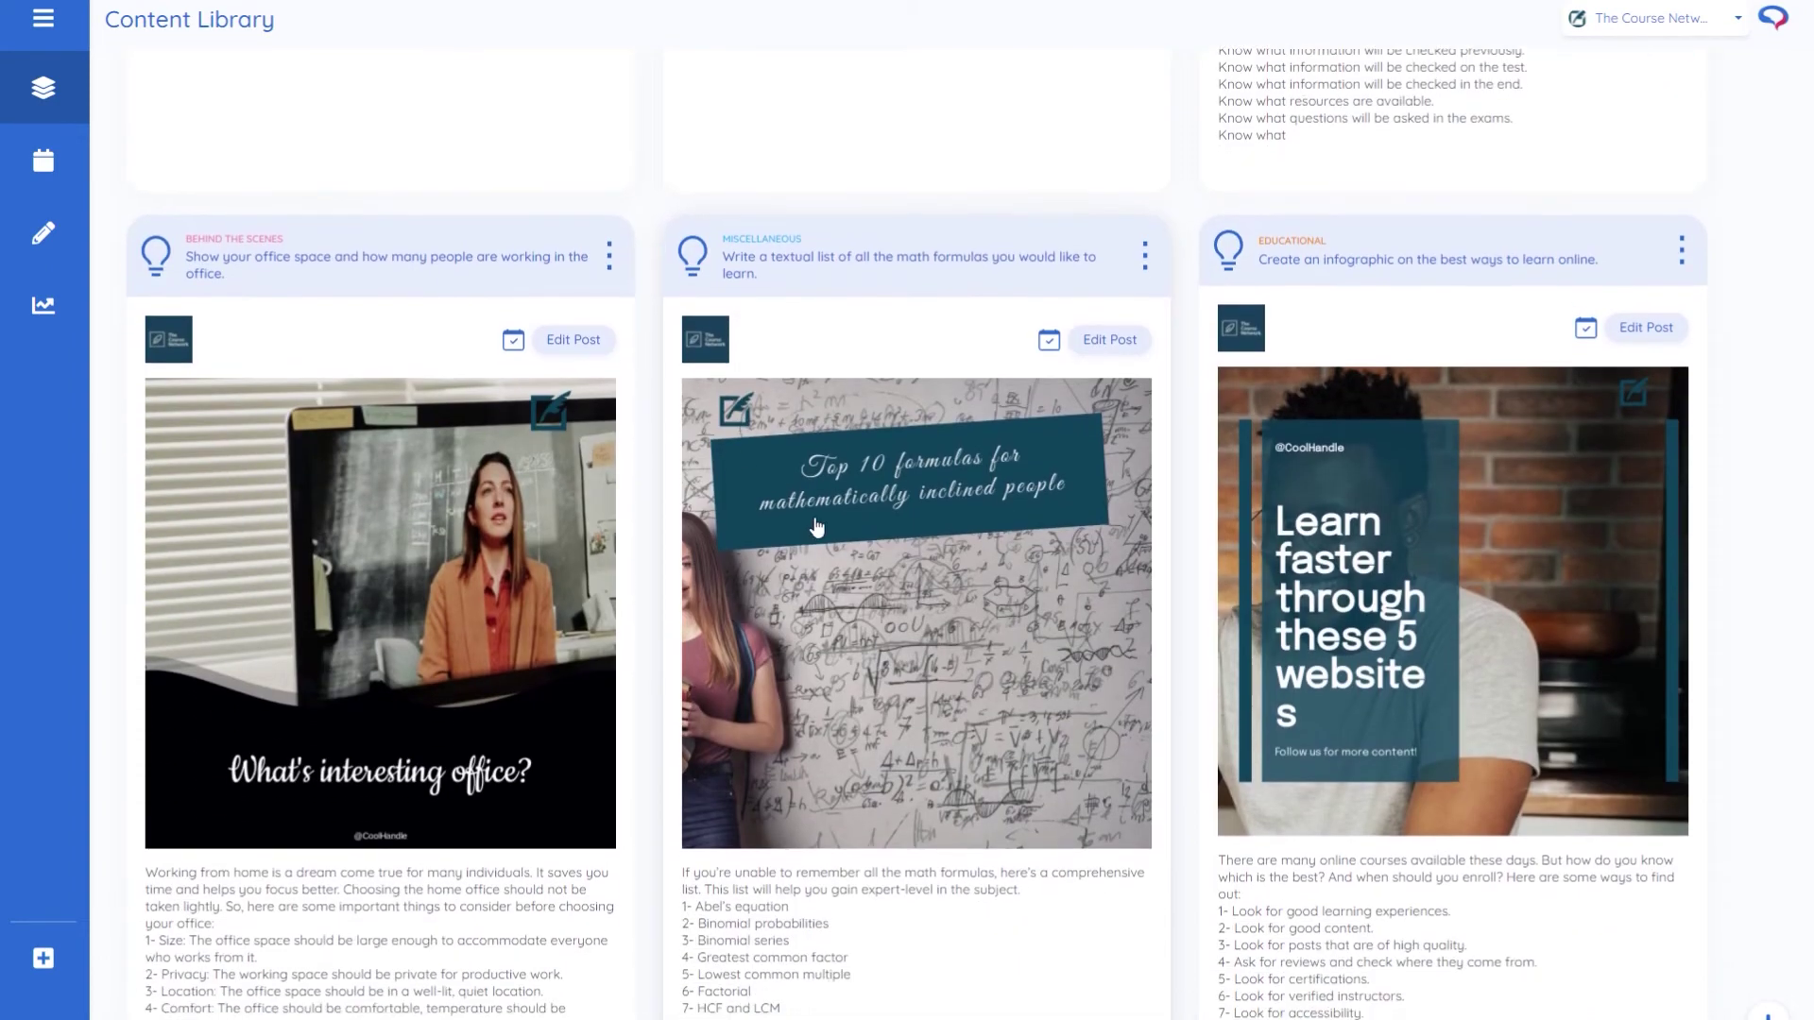
{"action": "scroll", "coordinate": [816, 526], "scroll_direction": "down", "scroll_amount": 1}
{"action": "scroll", "coordinate": [812, 558], "scroll_direction": "up", "scroll_amount": 2}
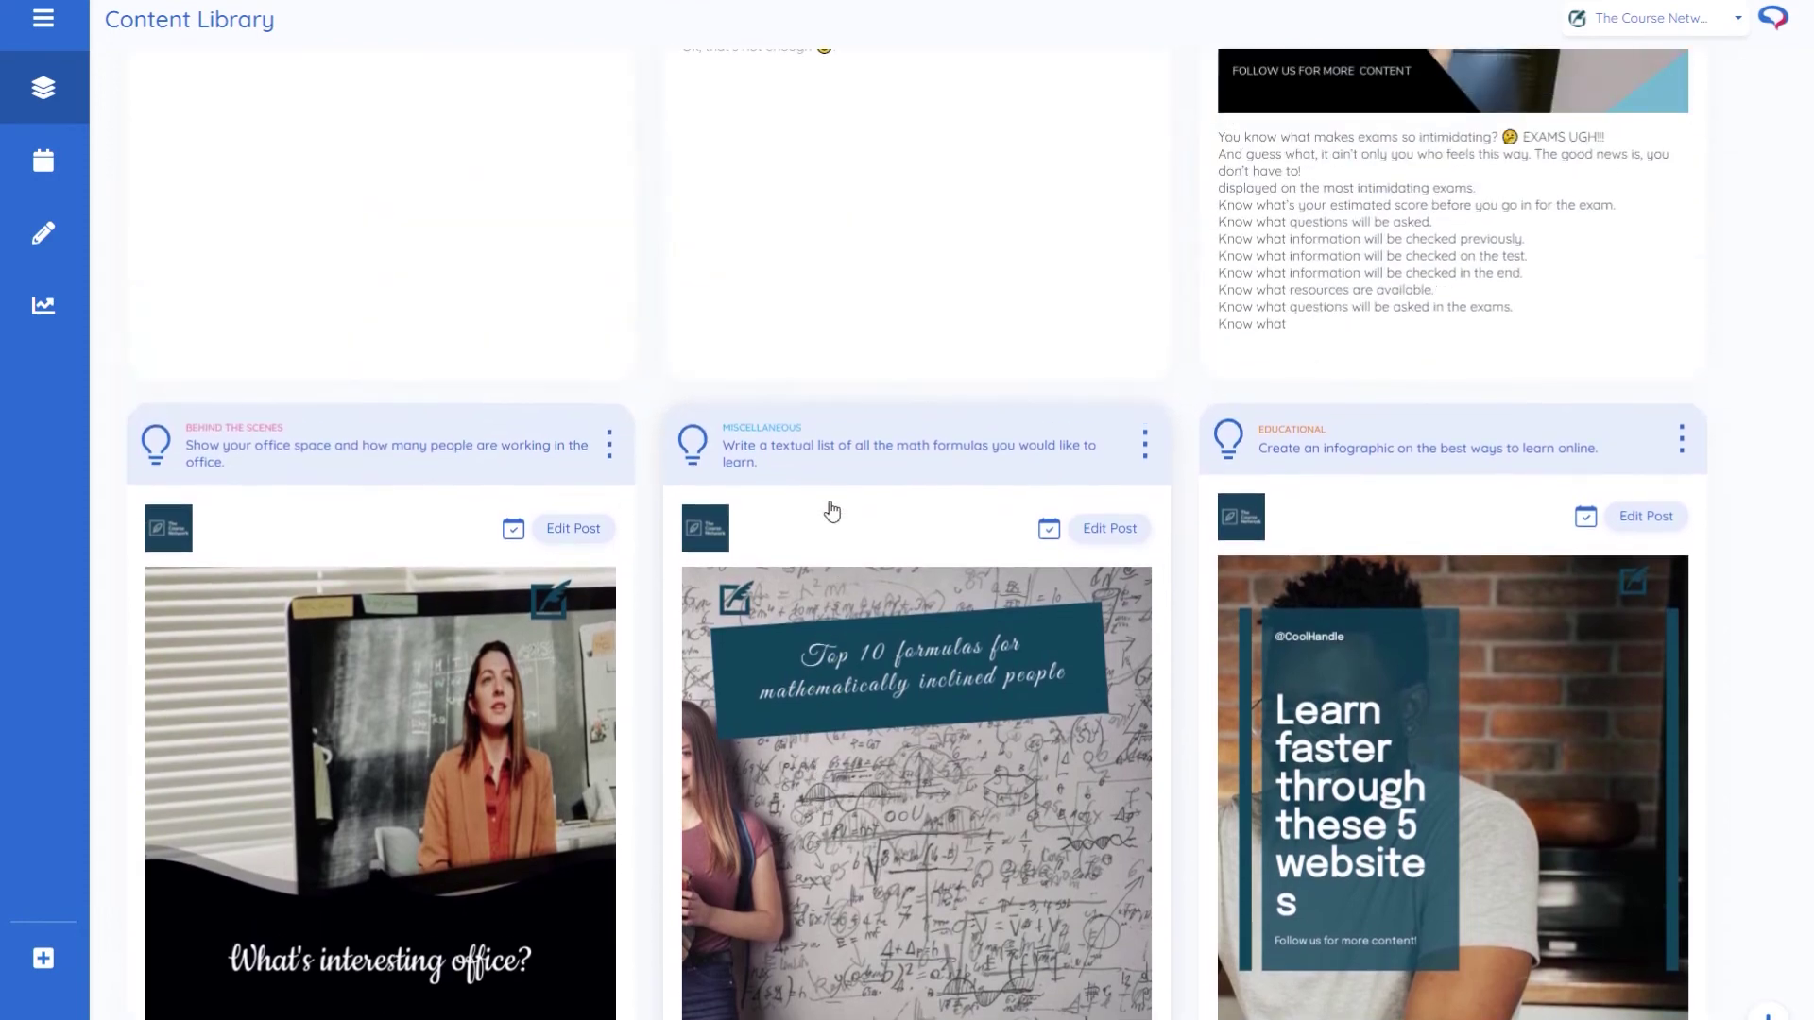
{"action": "scroll", "coordinate": [855, 643], "scroll_direction": "up", "scroll_amount": 5}
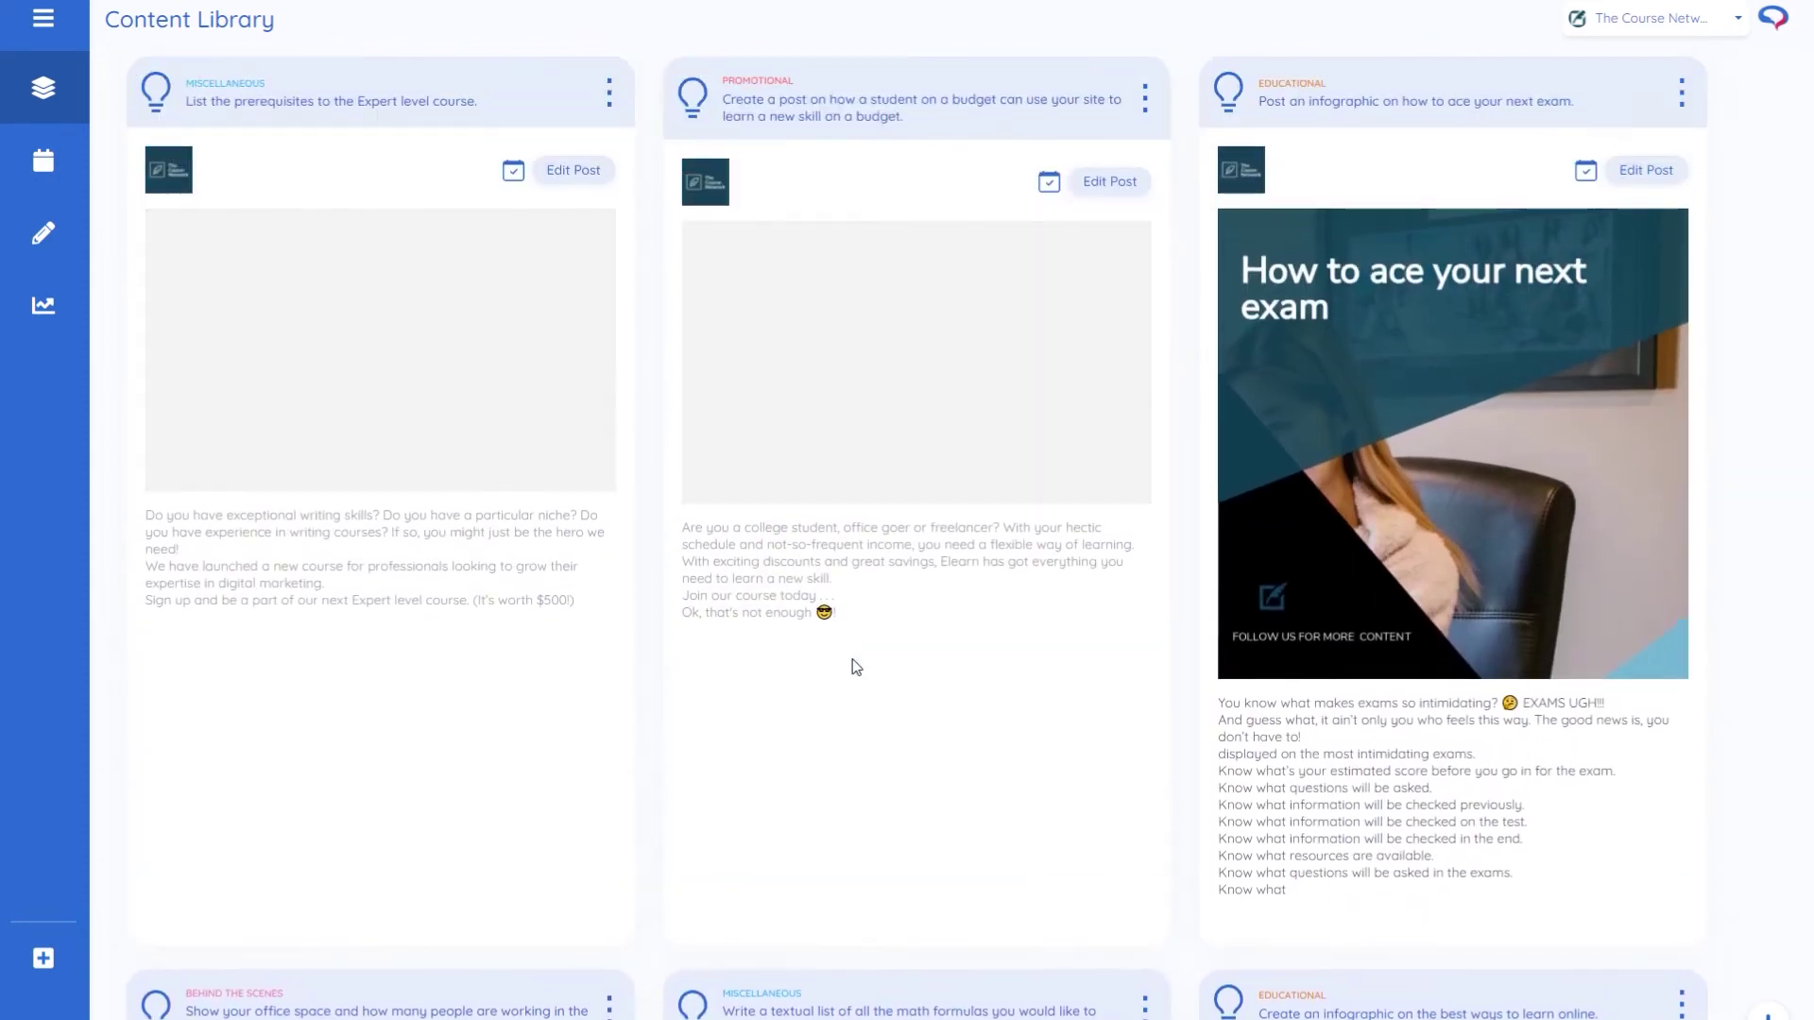
{"action": "scroll", "coordinate": [802, 729], "scroll_direction": "down", "scroll_amount": 4}
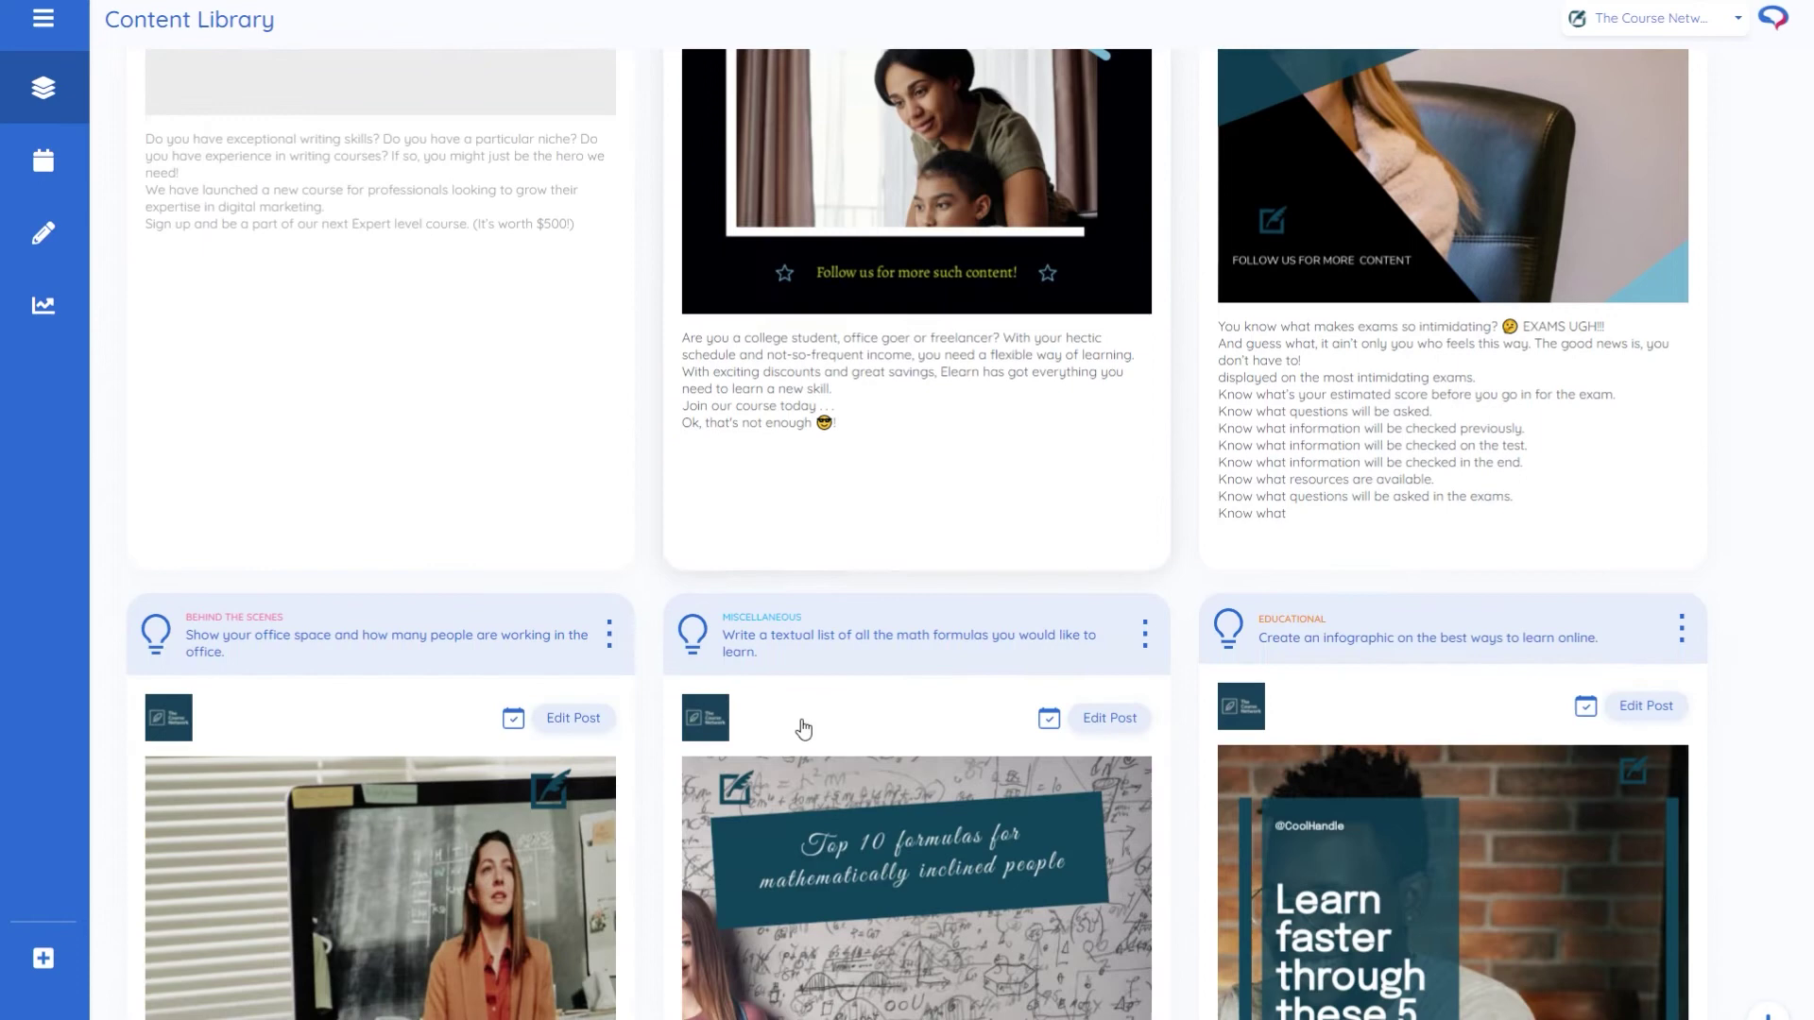
{"action": "scroll", "coordinate": [1056, 655], "scroll_direction": "up", "scroll_amount": 3}
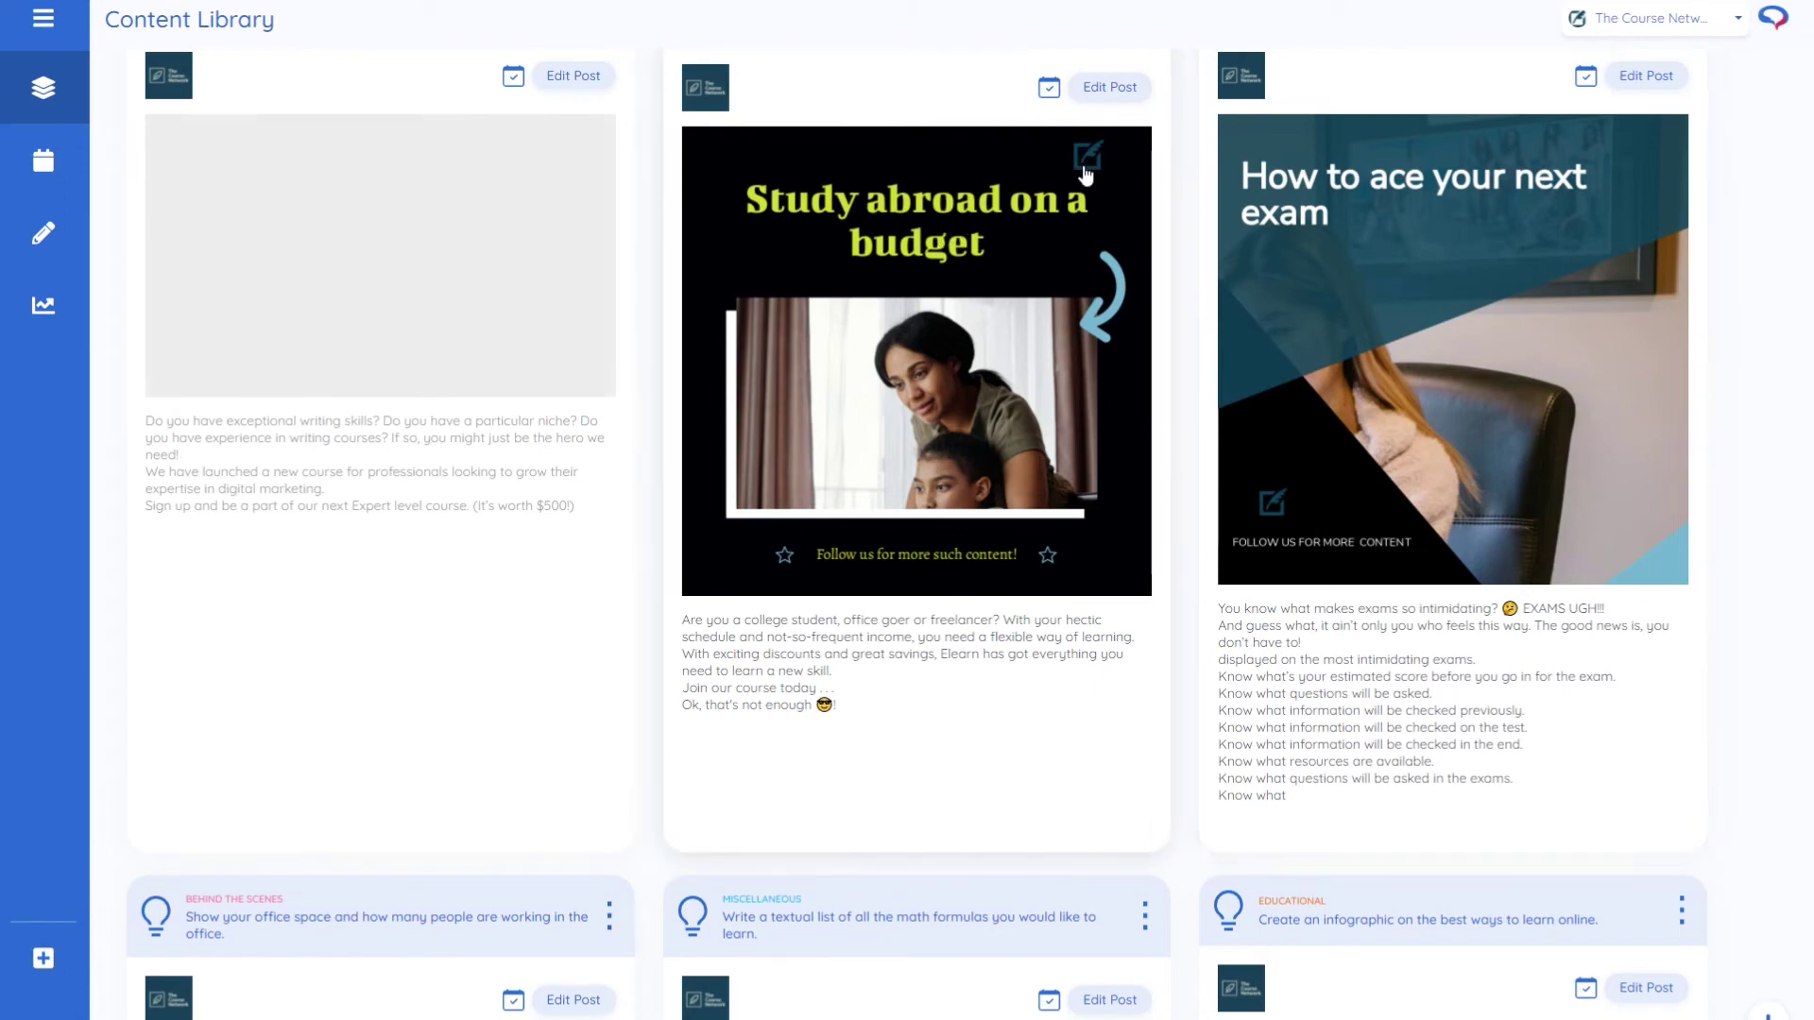
{"action": "scroll", "coordinate": [1073, 567], "scroll_direction": "down", "scroll_amount": 6}
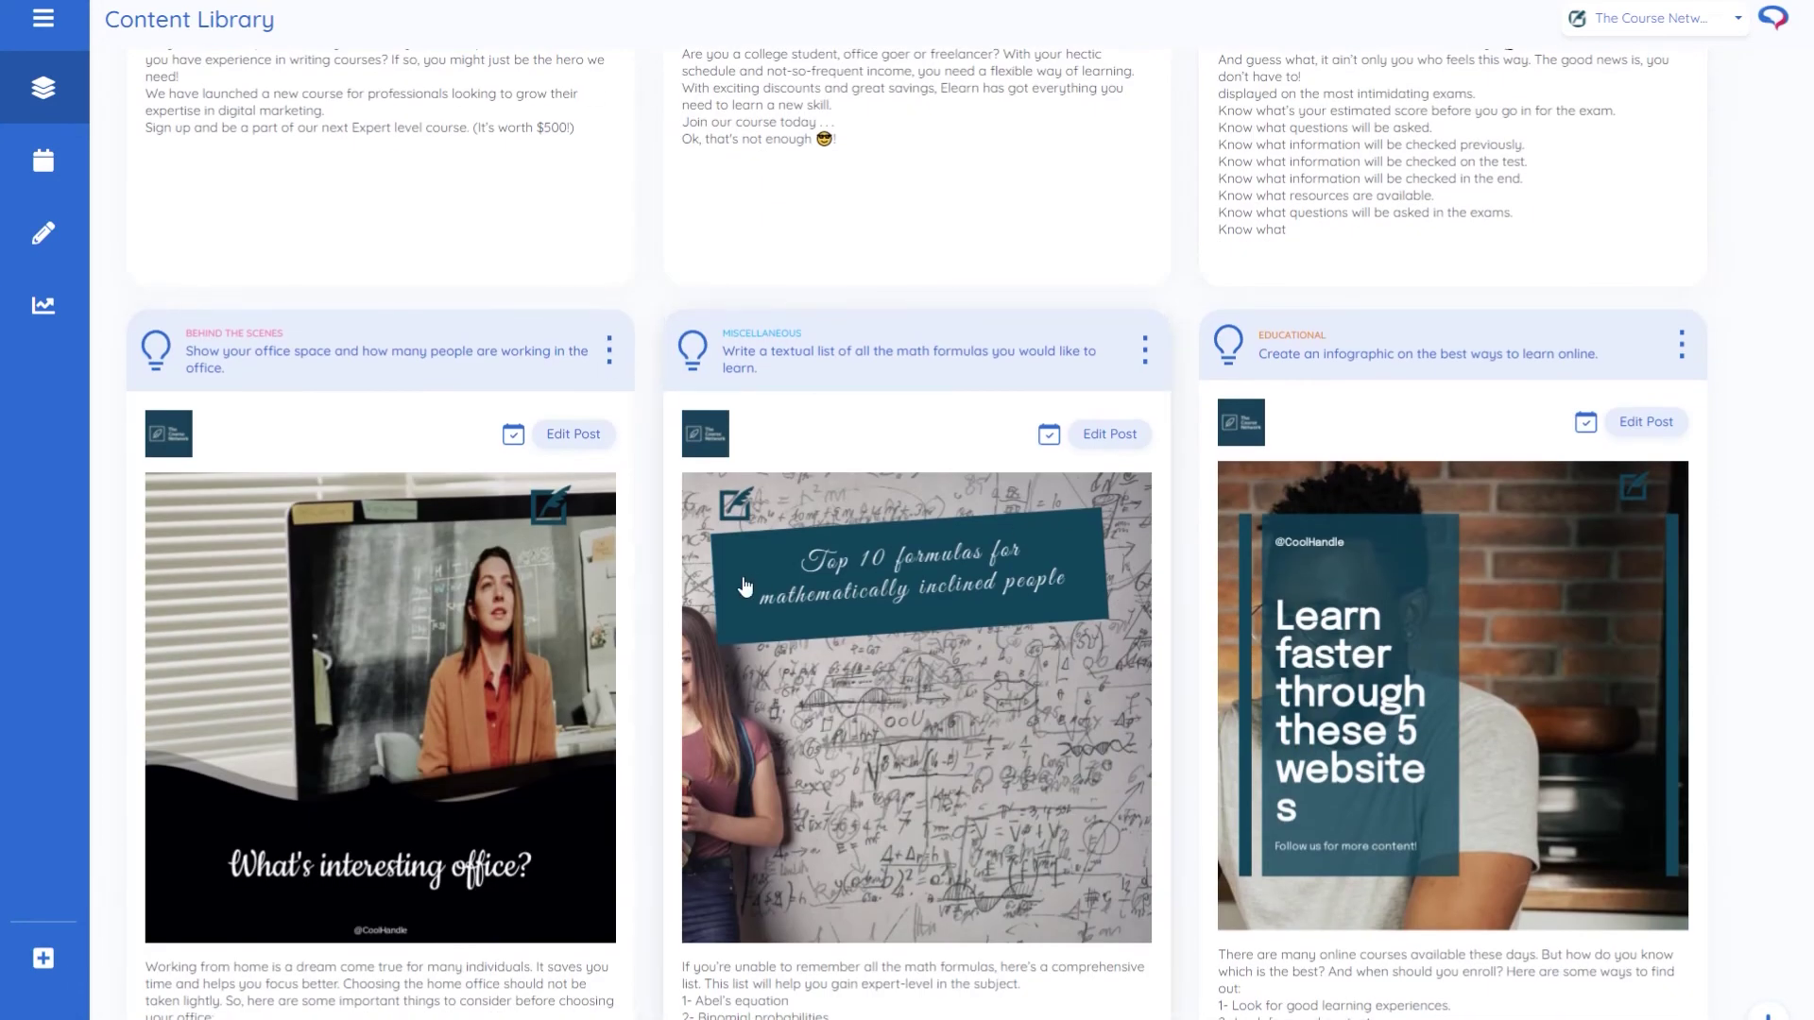
- Open the math-formulas post and inspect its creative's banner text in the design editor without saving
{"action": "left_click", "coordinate": [1124, 435]}
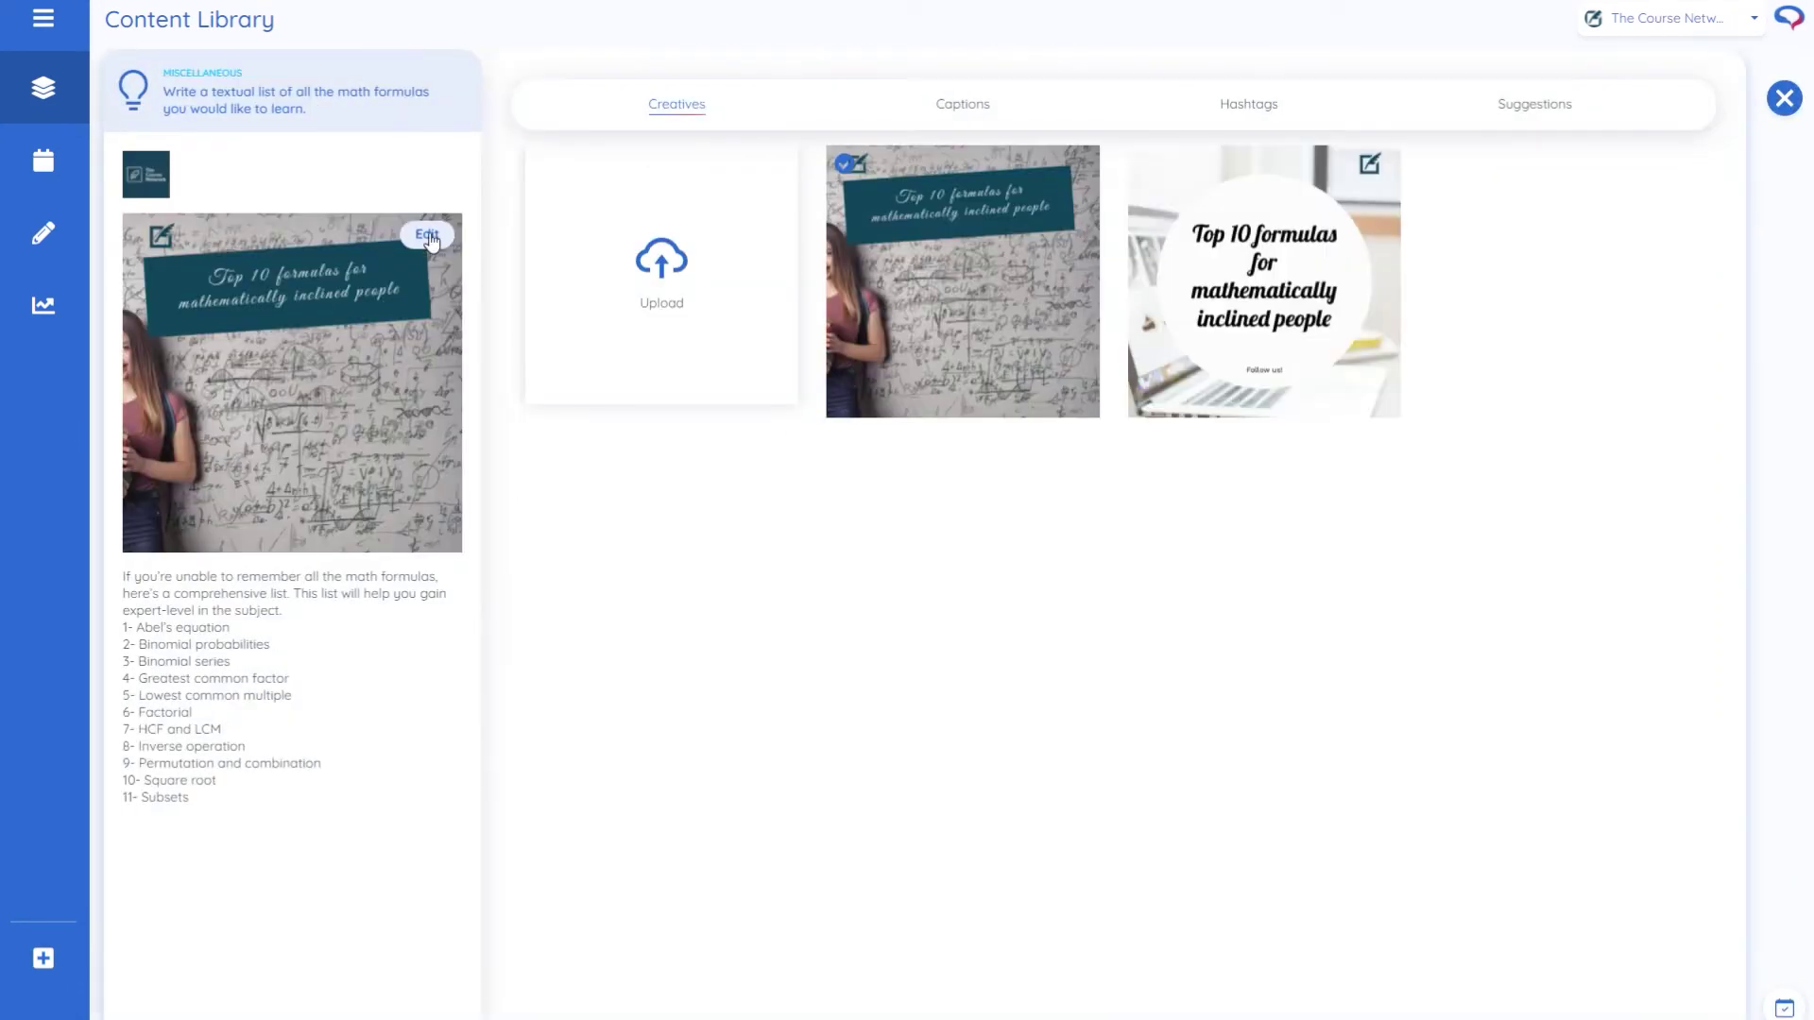
{"action": "left_click", "coordinate": [428, 236]}
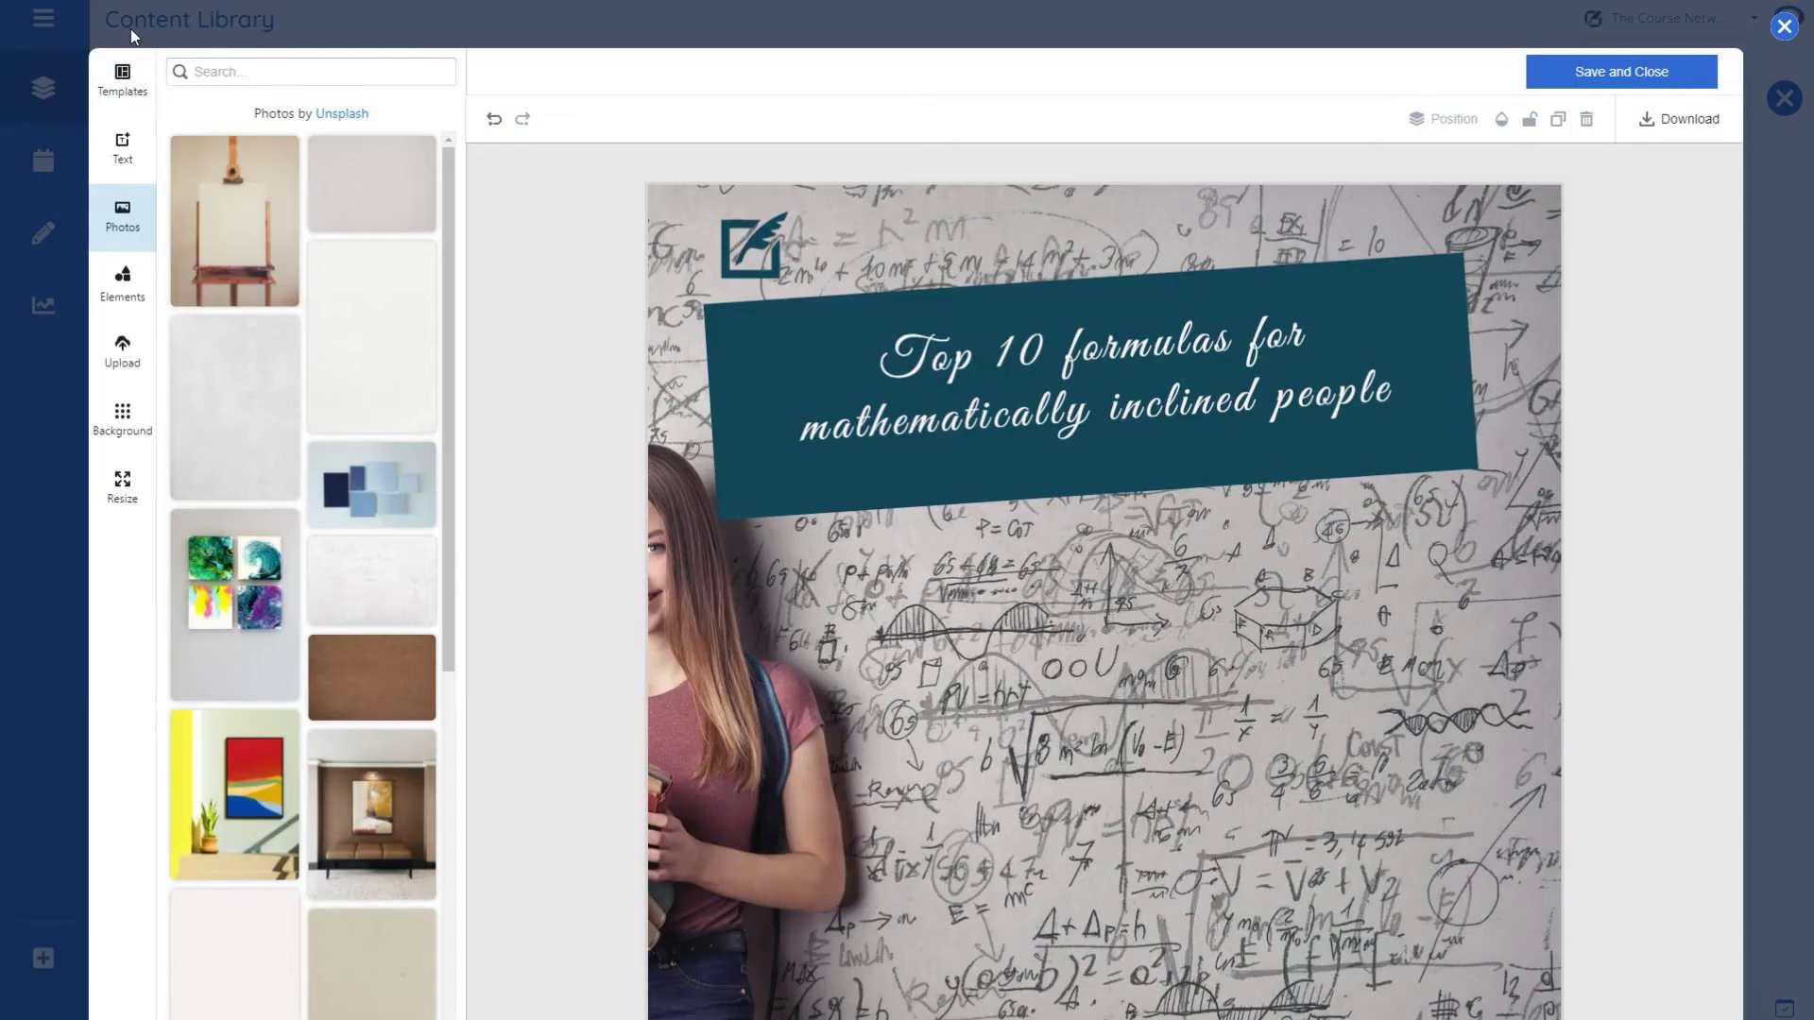
{"action": "left_click", "coordinate": [1086, 361]}
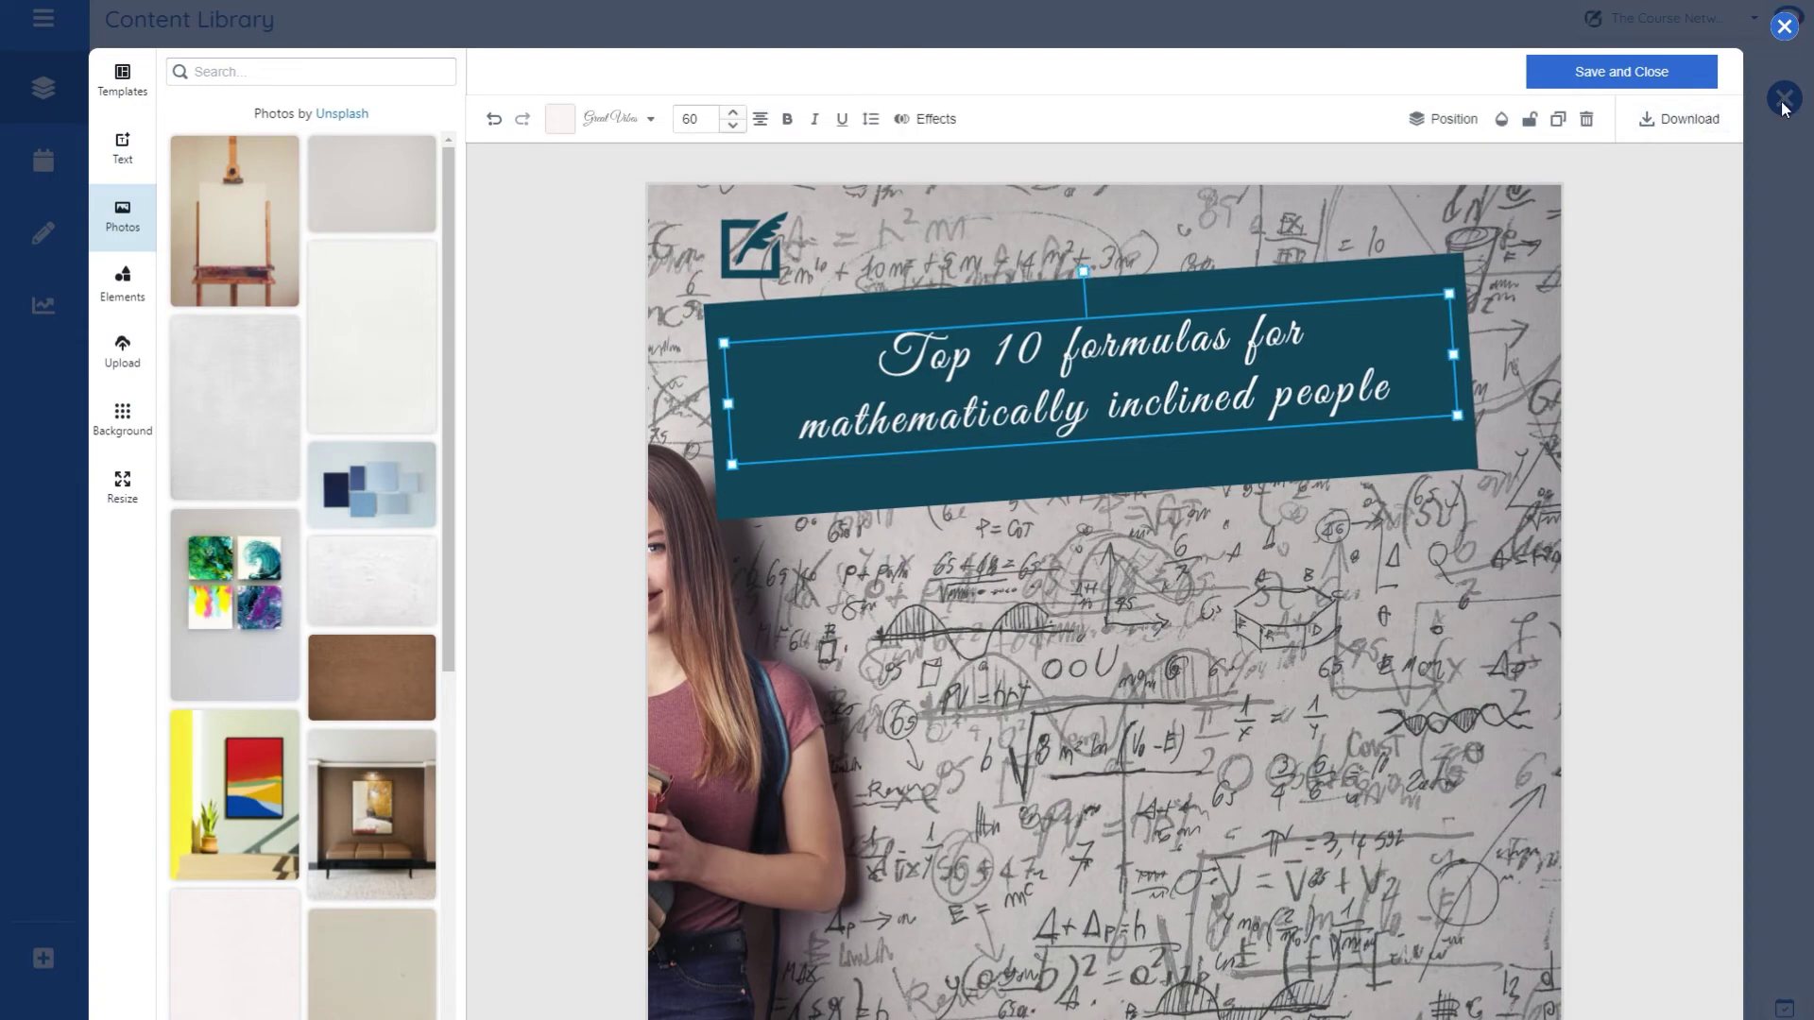
{"action": "left_click", "coordinate": [1782, 28]}
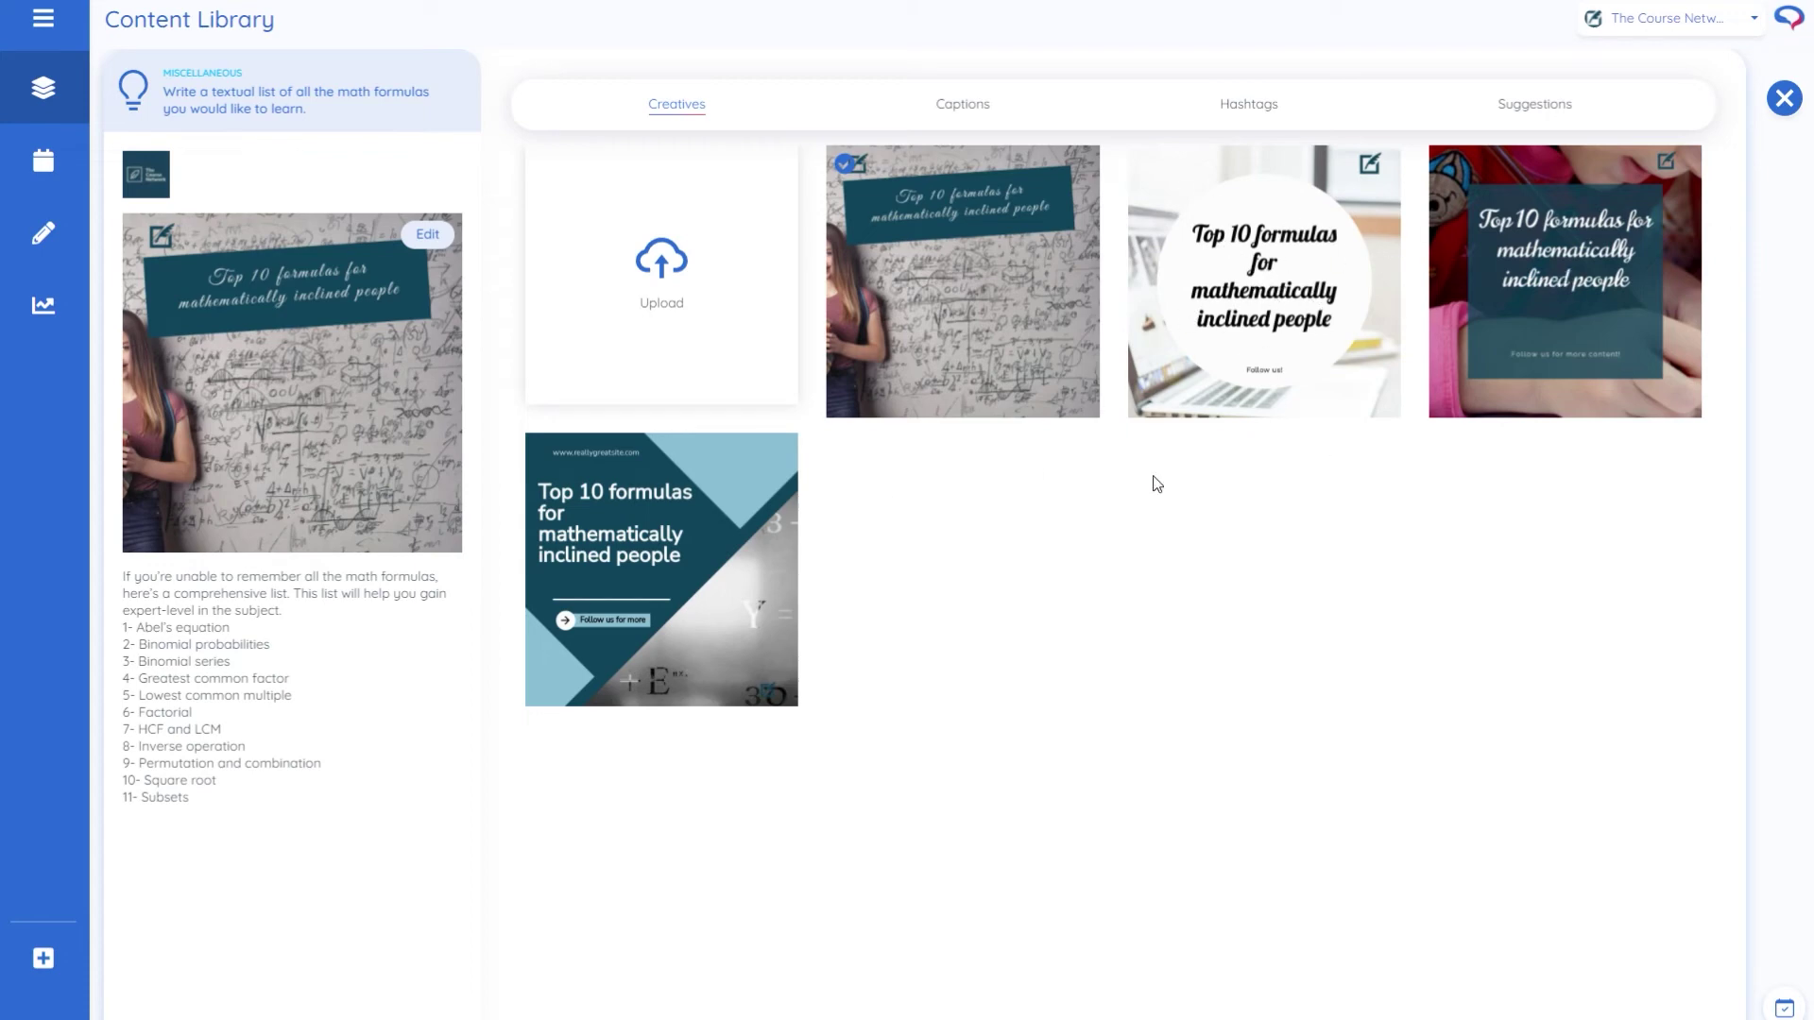
{"action": "left_click", "coordinate": [975, 283]}
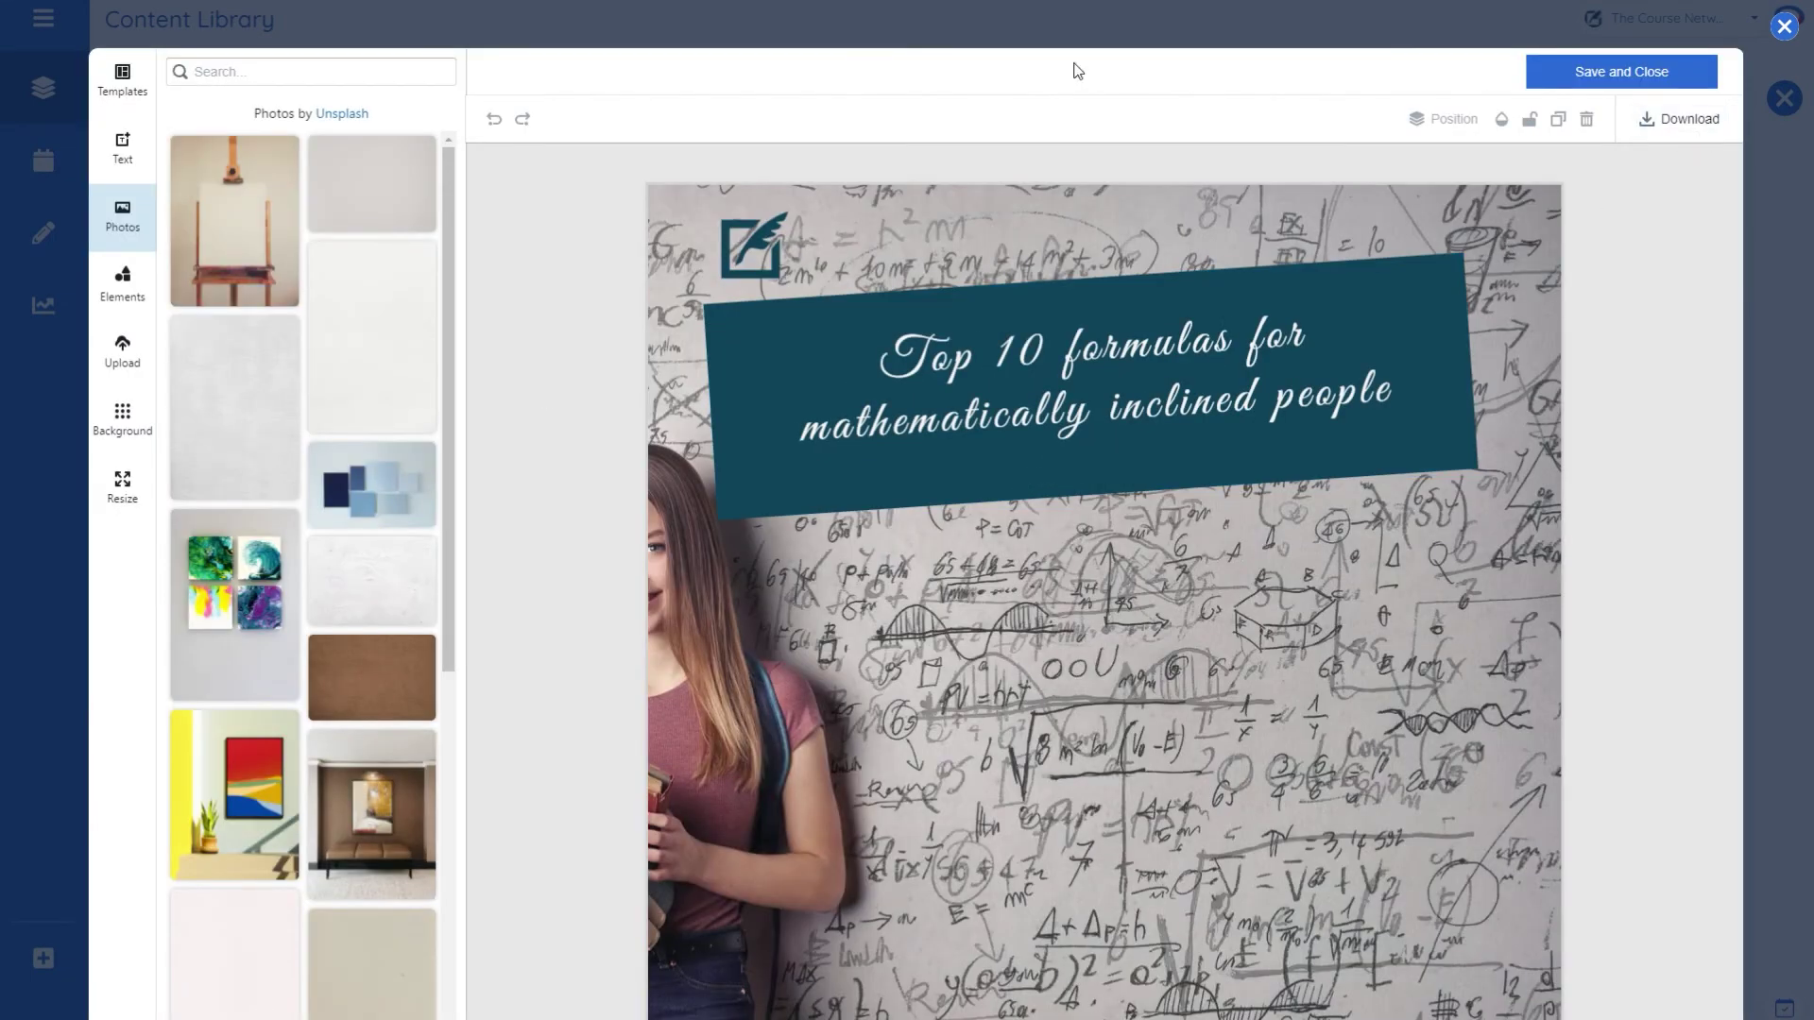
{"action": "left_click", "coordinate": [1784, 29]}
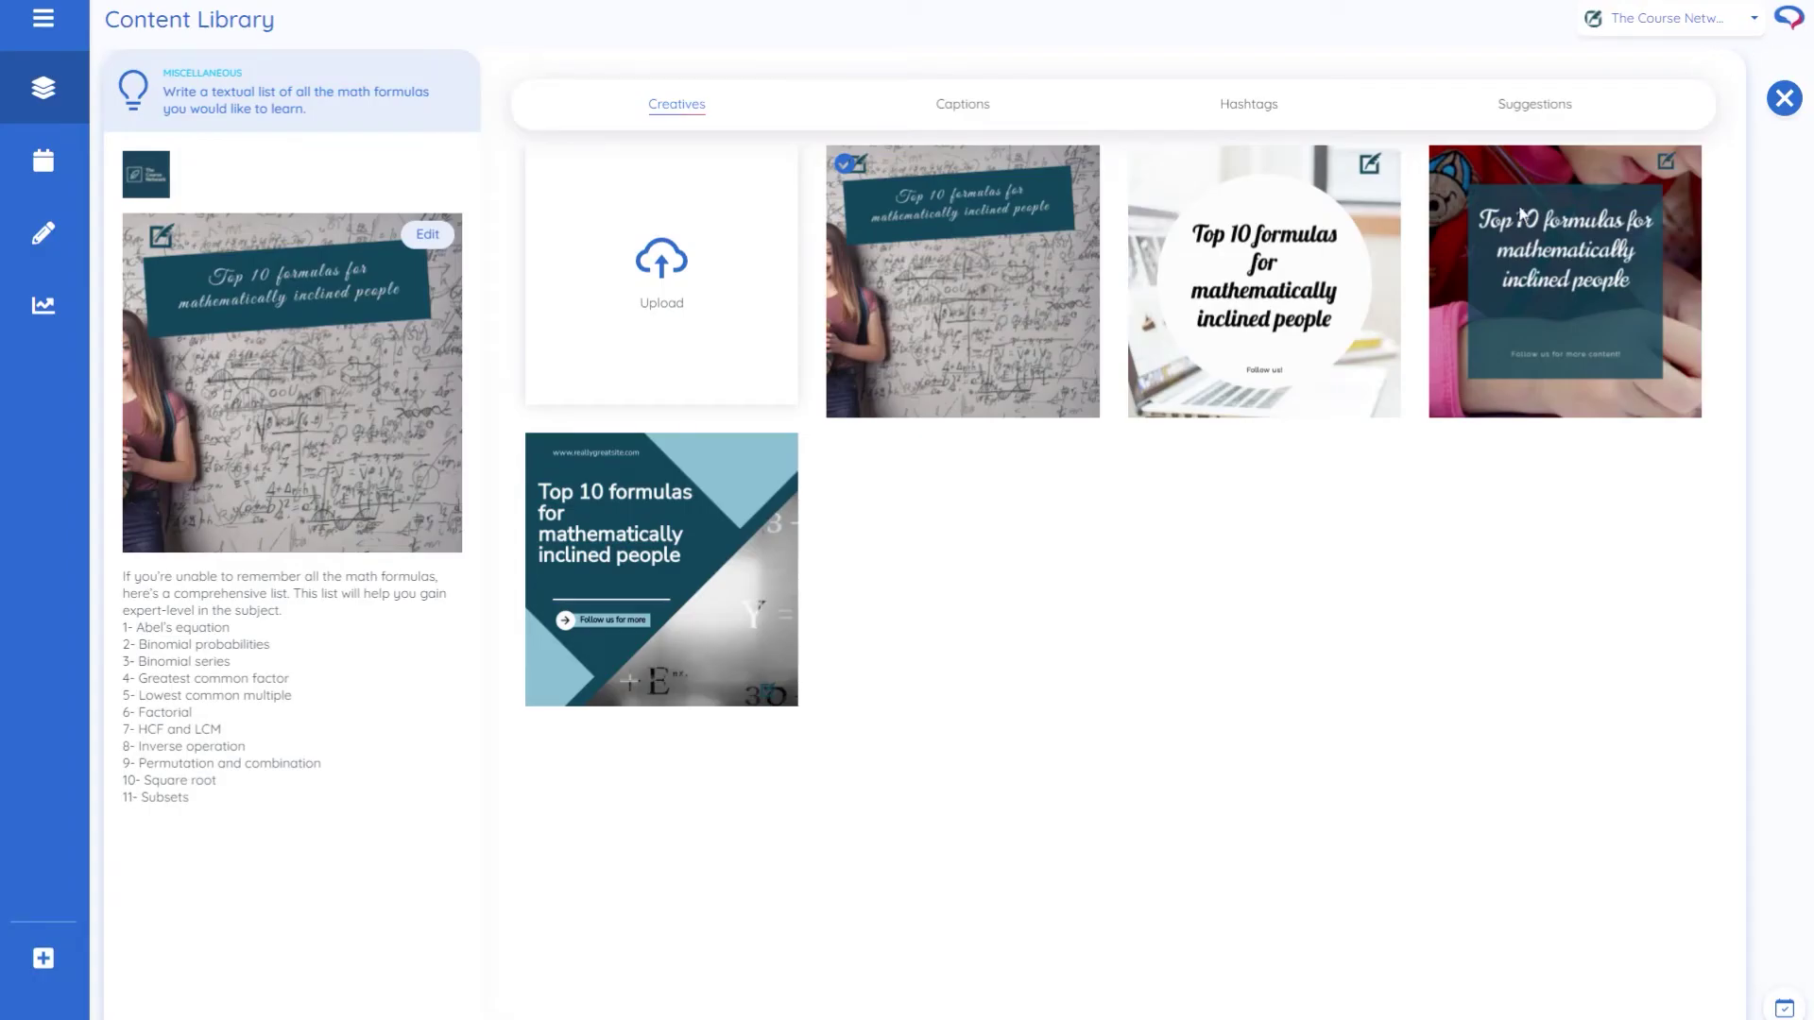
- Close the creatives panel and switch to the November 2021 Content Calendar
{"action": "left_click", "coordinate": [1785, 99]}
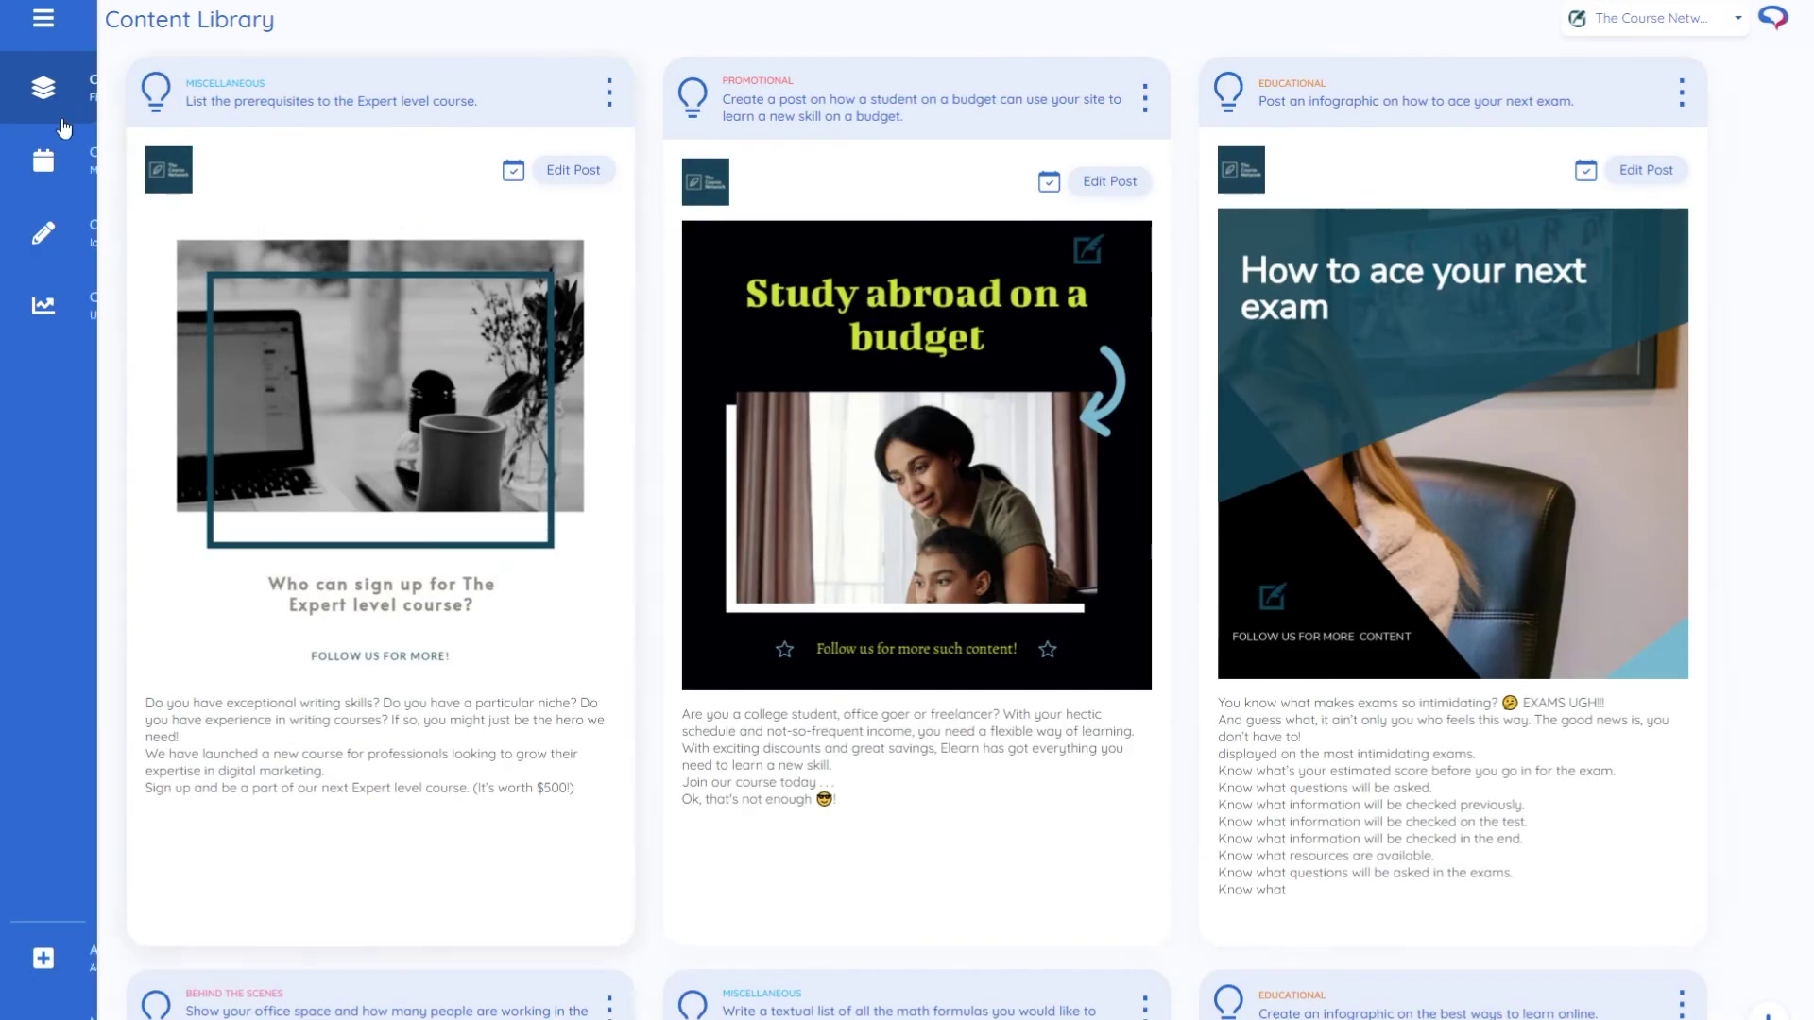
{"action": "left_click", "coordinate": [54, 160]}
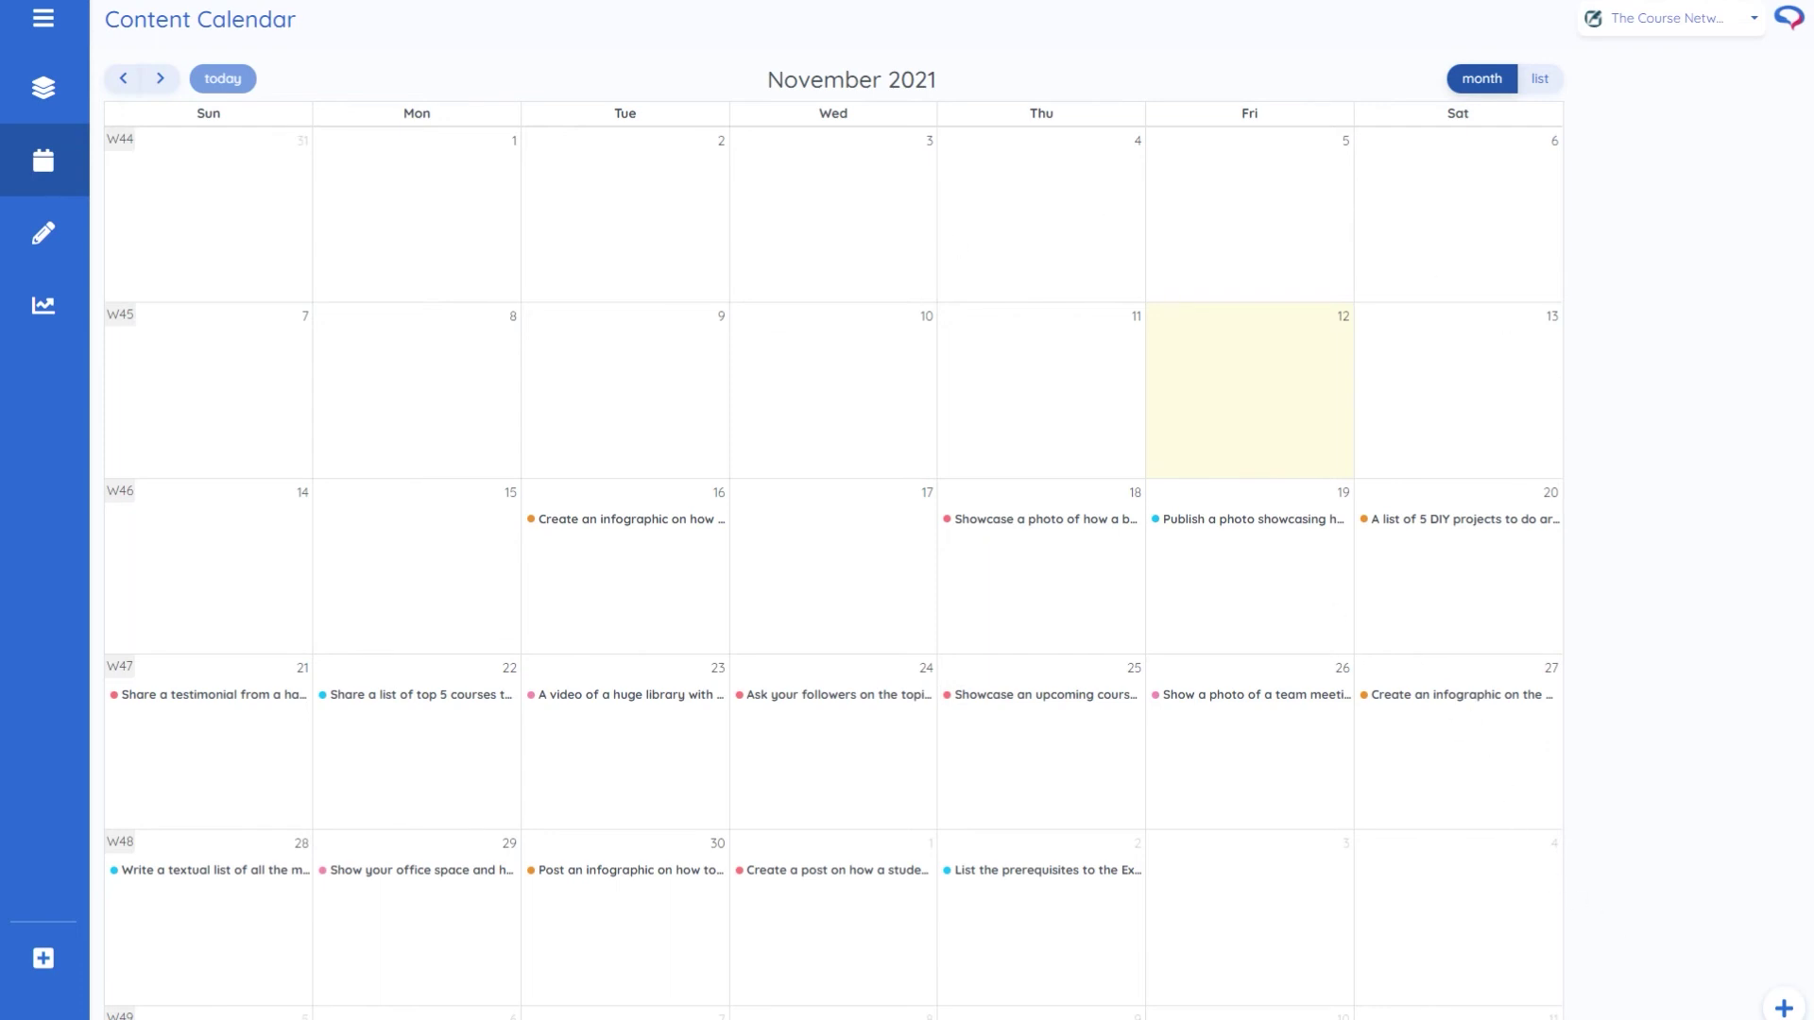
{"action": "left_click", "coordinate": [1784, 1008]}
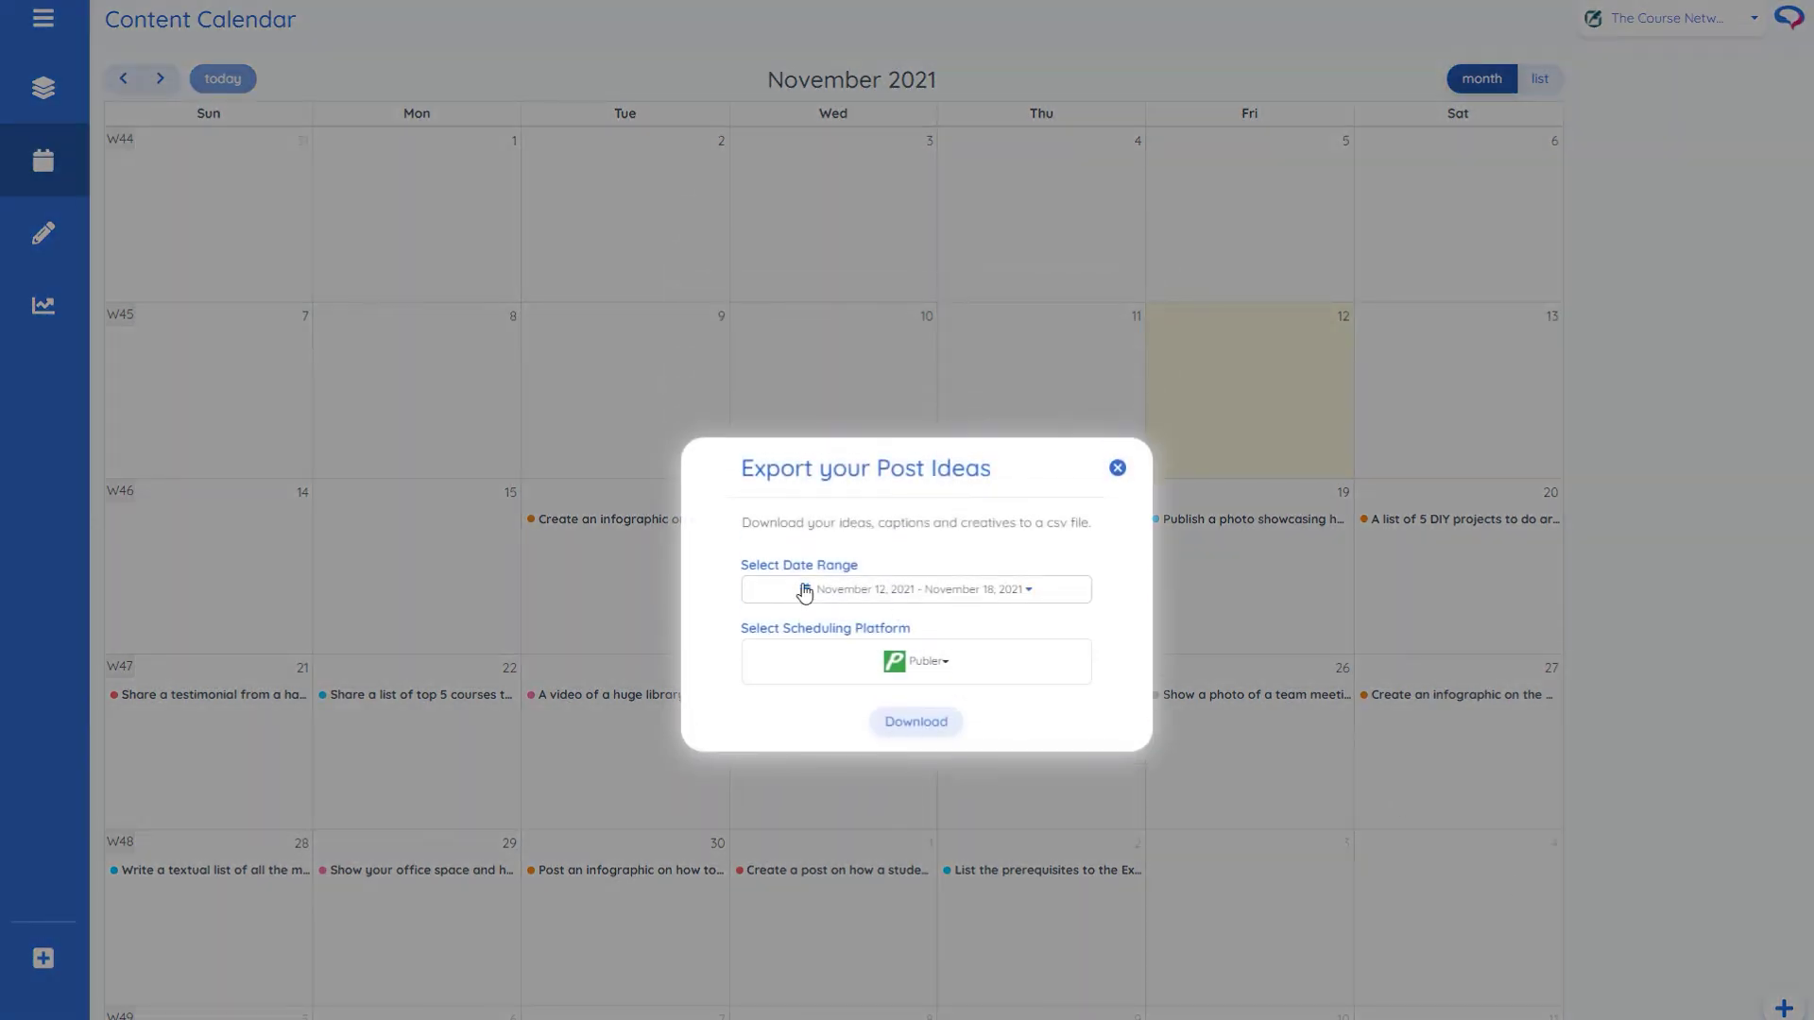
{"action": "left_click", "coordinate": [913, 673]}
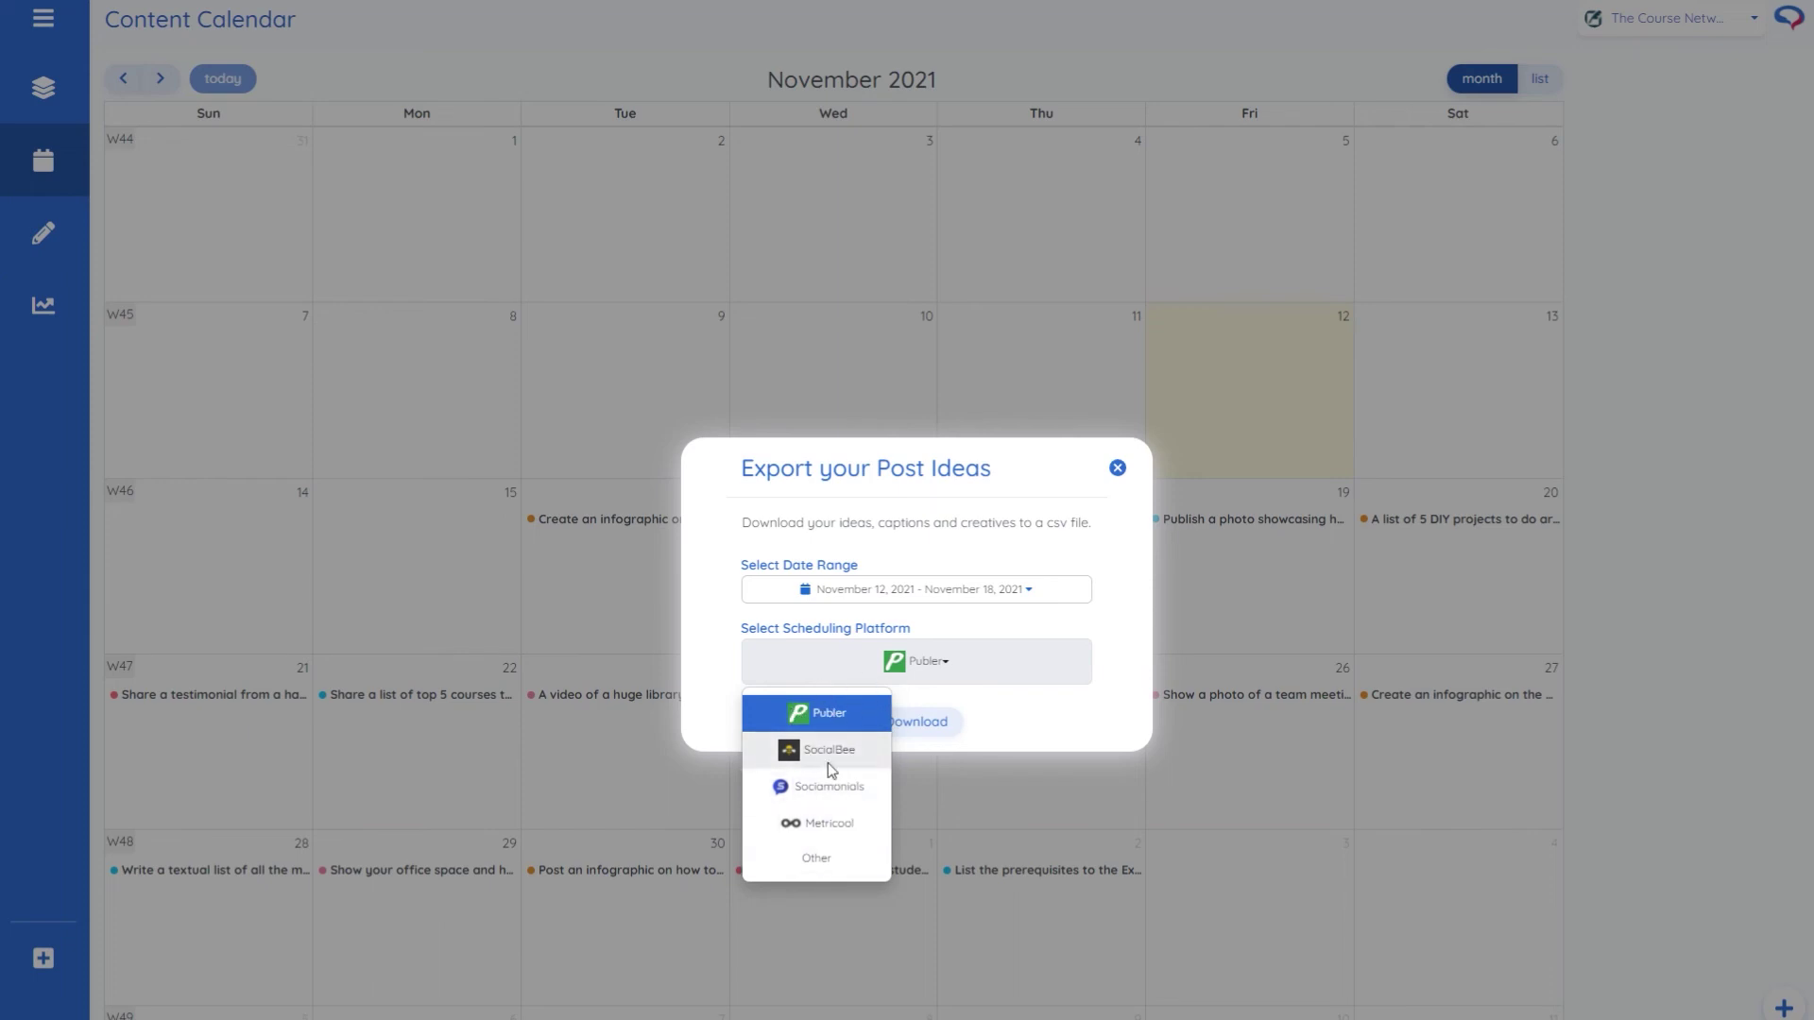
{"action": "left_click", "coordinate": [1116, 470]}
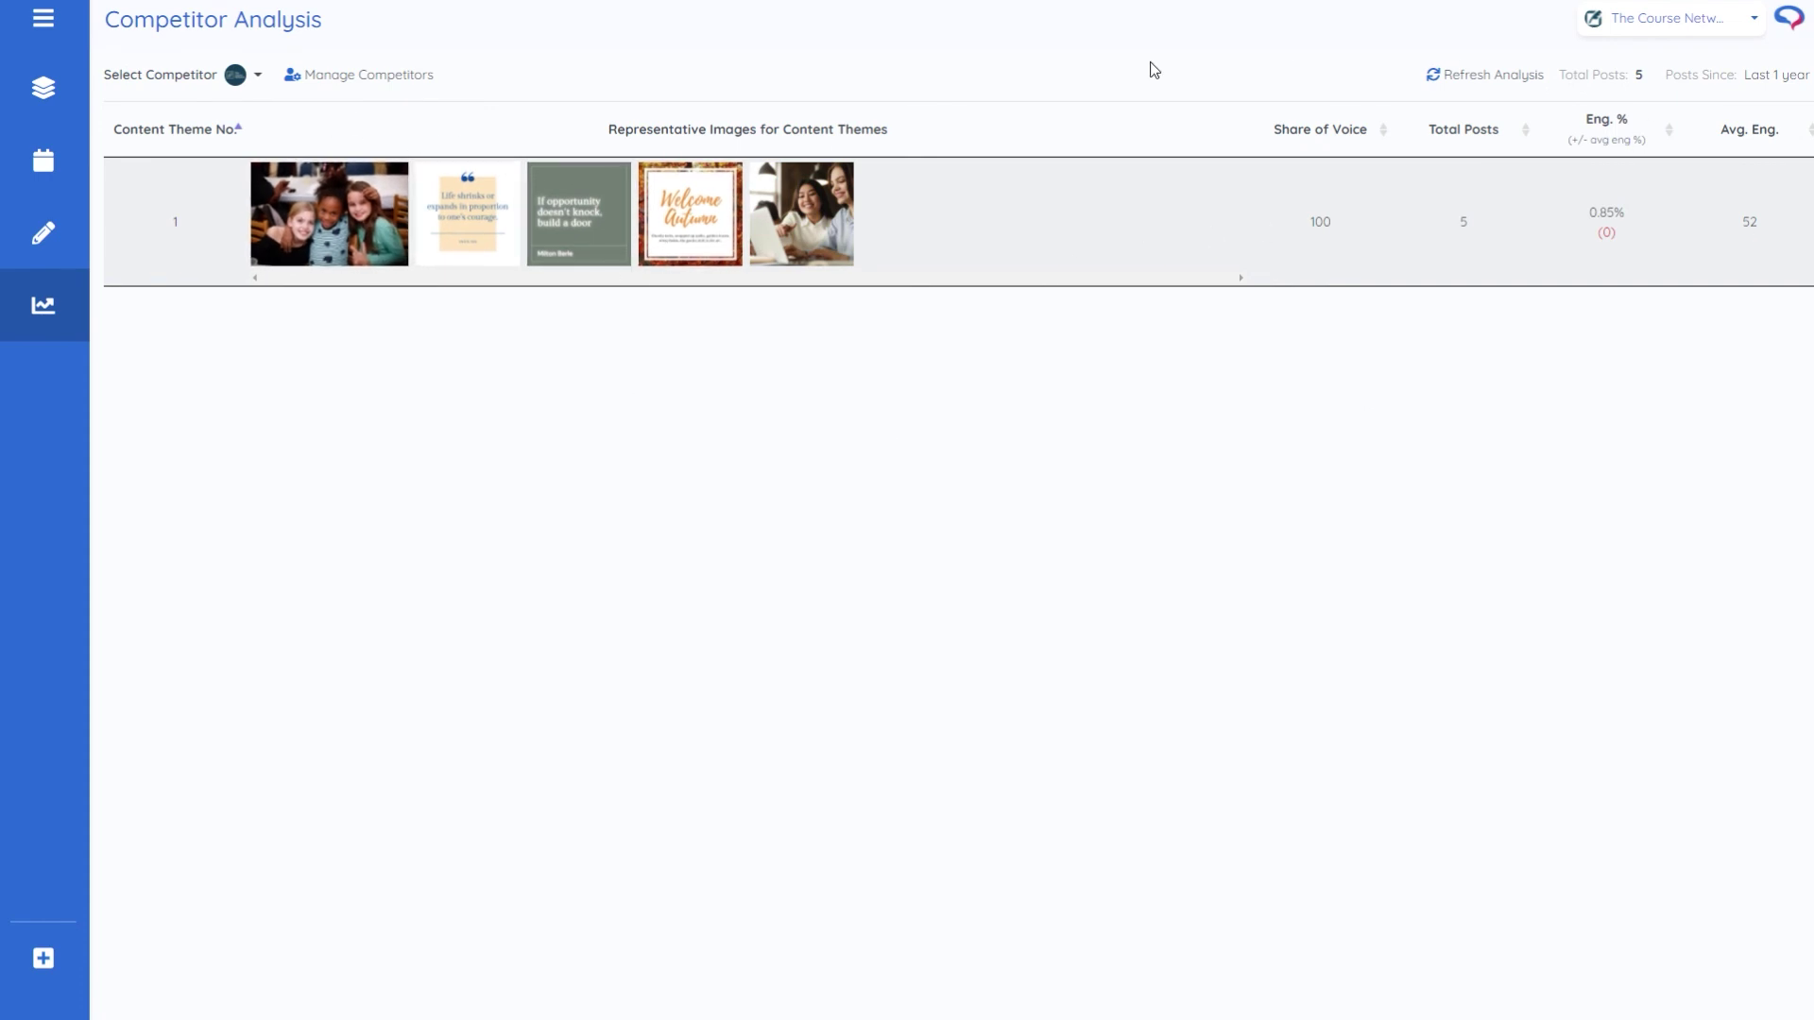
- Open the competitor management window from Competitor Analysis, then close it without changes
{"action": "left_click", "coordinate": [353, 77]}
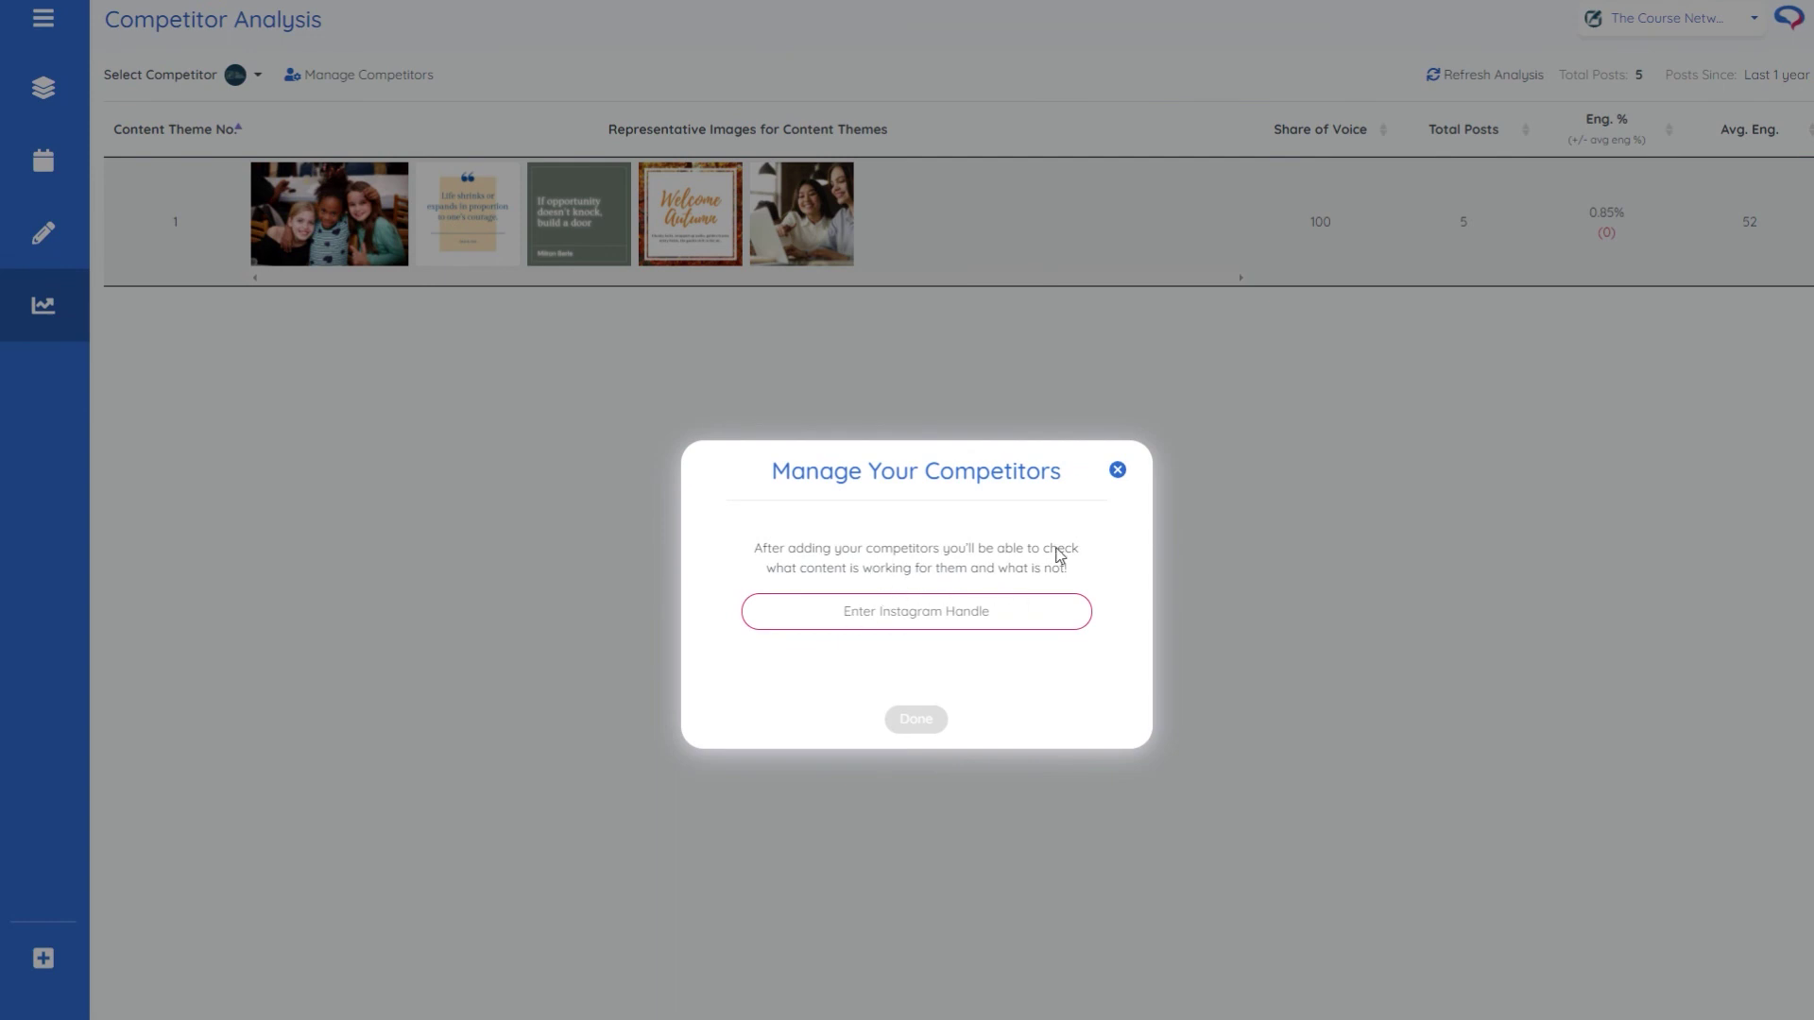
{"action": "left_click", "coordinate": [1118, 470]}
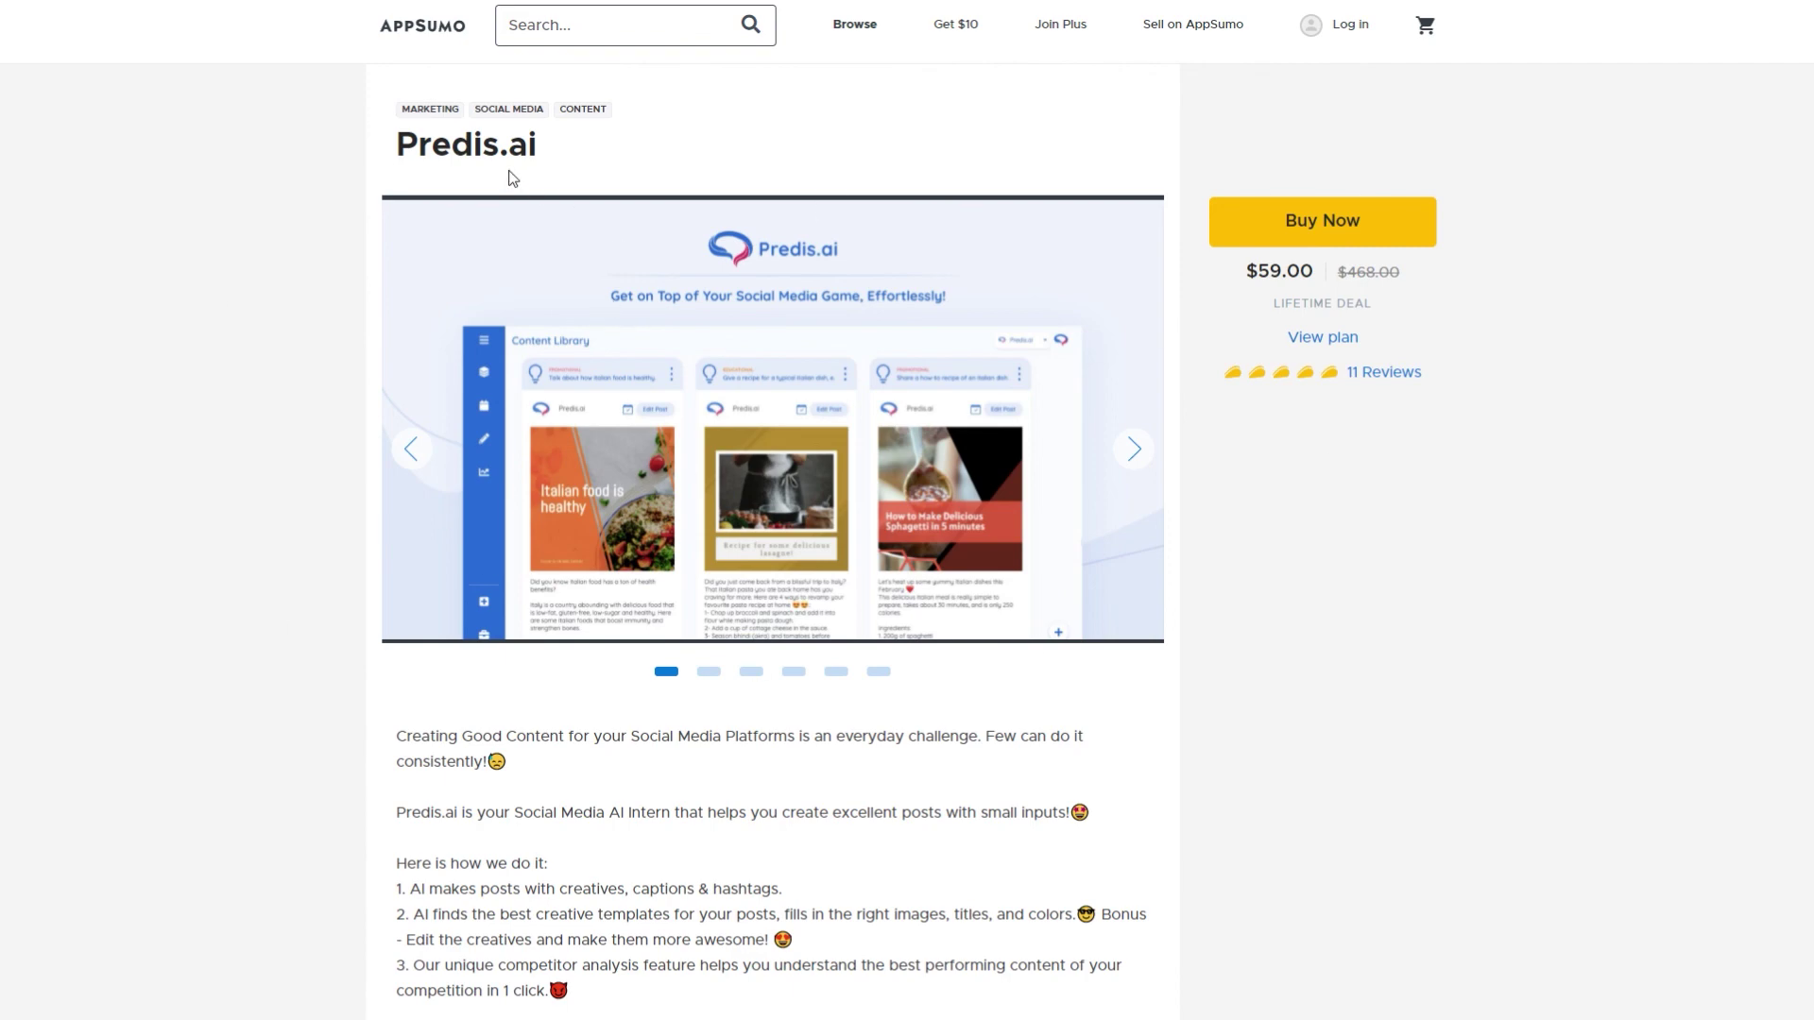
- Scroll the AppSumo Predis.ai deal page down to the $59.00 plan's Plans and Features card
{"action": "scroll", "coordinate": [907, 359], "scroll_direction": "down", "scroll_amount": 15}
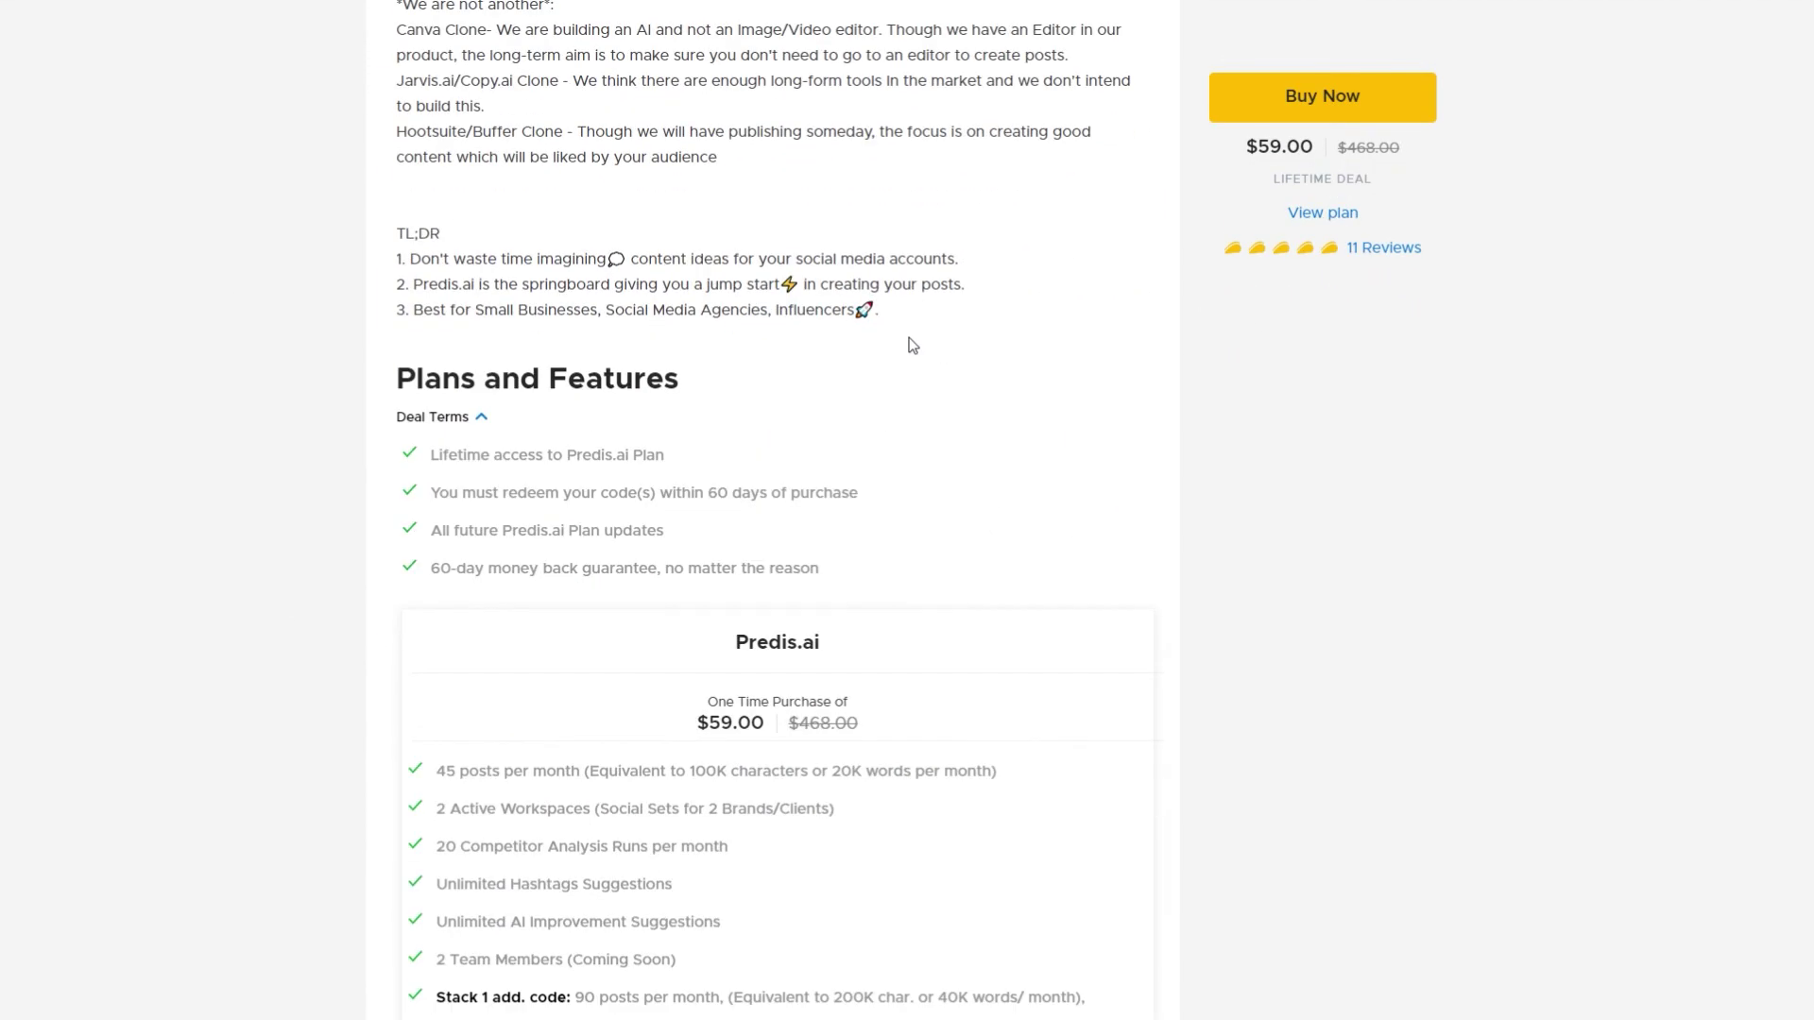